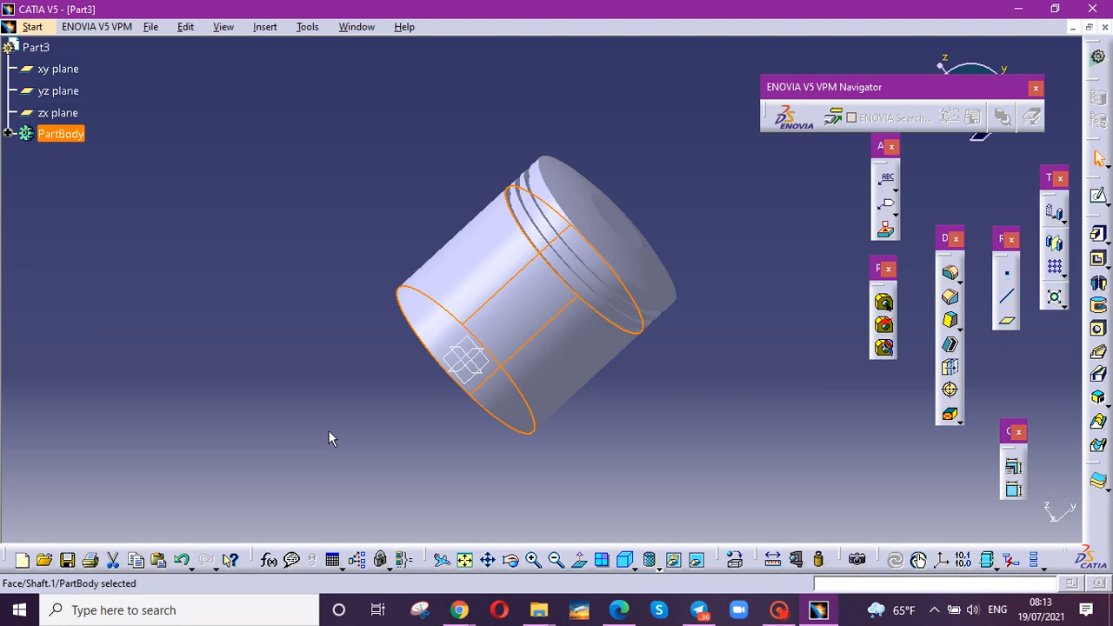
Step: Create a new part document and open a sketch on its xy plane
{"action": "key", "text": "ctrl+n"}
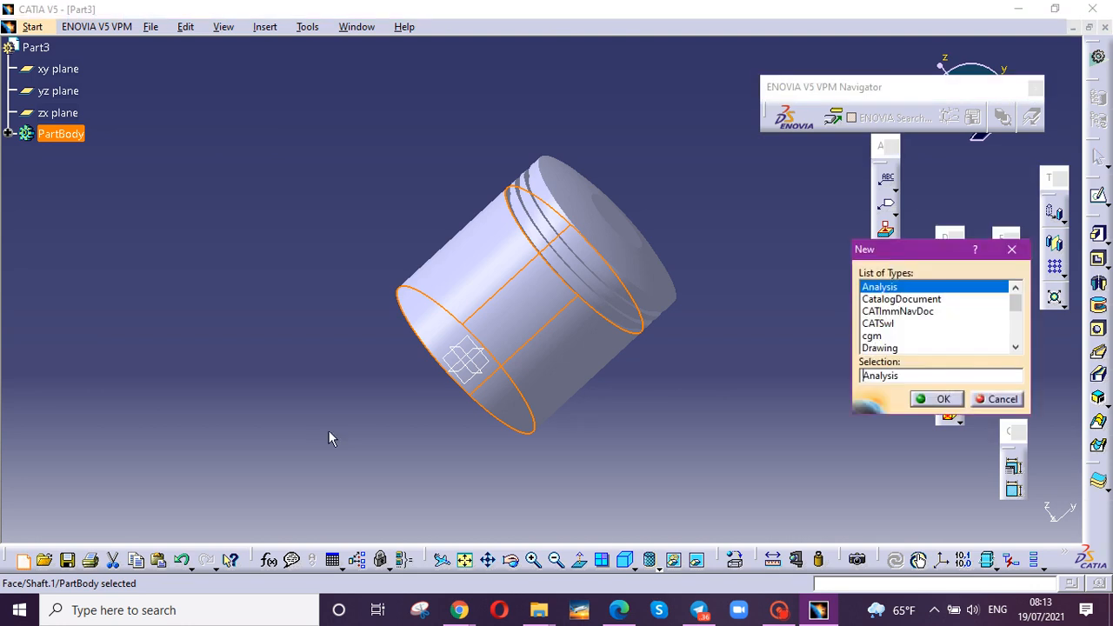
{"action": "type", "text": "part"}
{"action": "key", "text": "Return"}
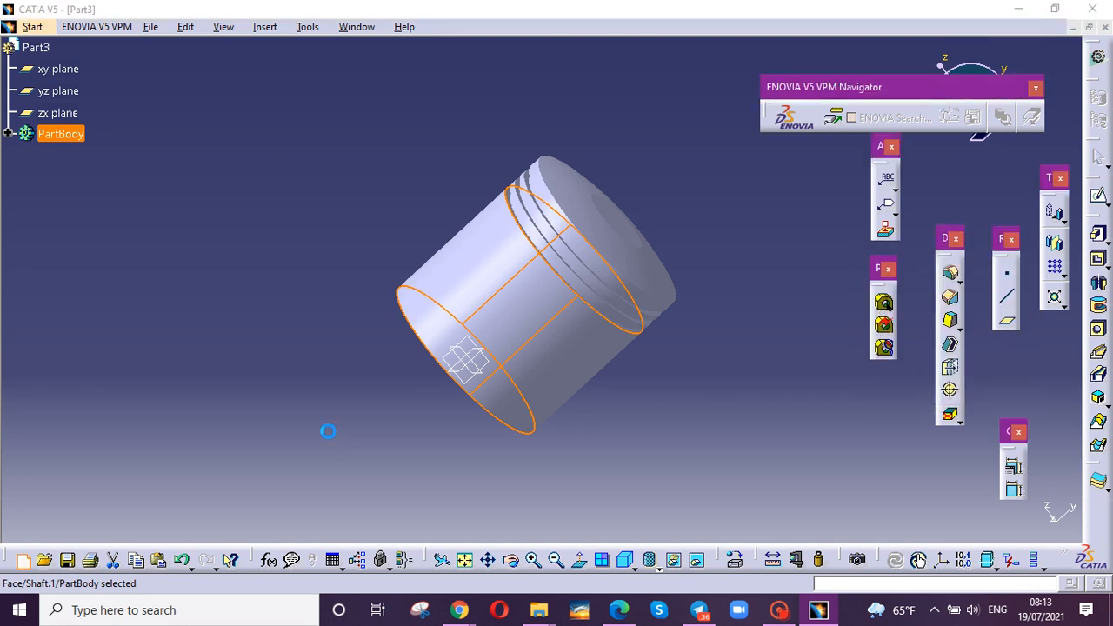
{"action": "key", "text": "Return"}
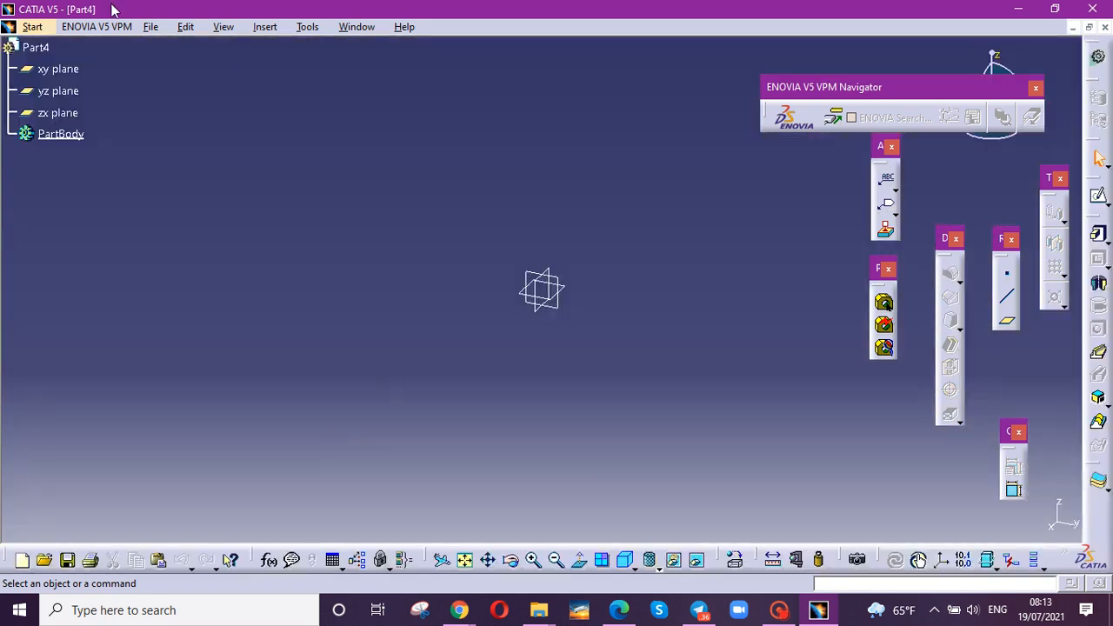
{"action": "left_click", "coordinate": [79, 70]}
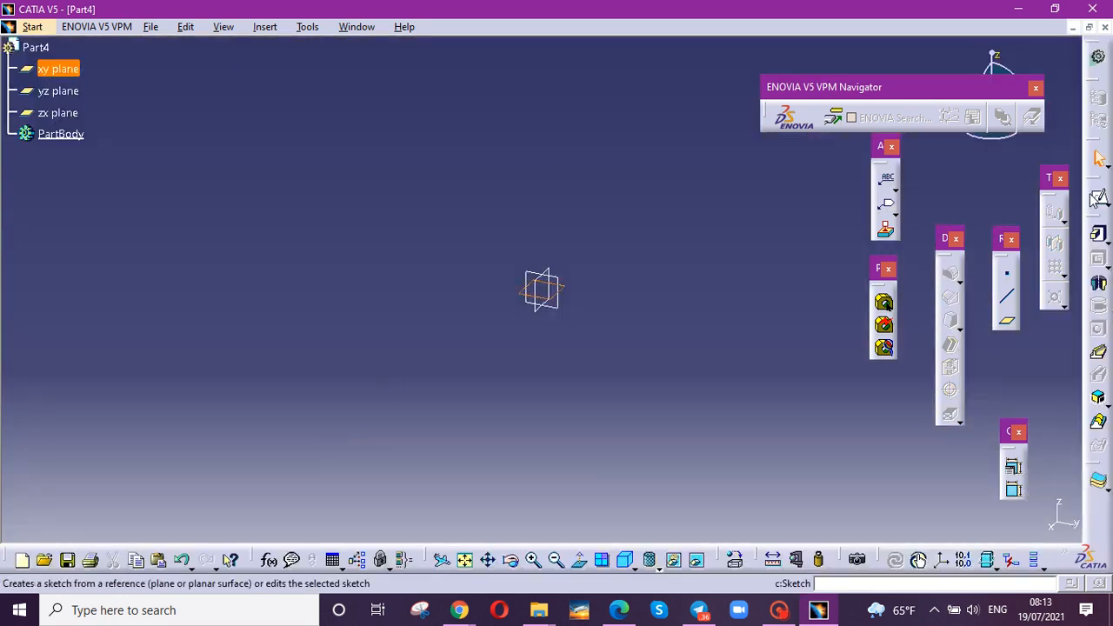
{"action": "left_click", "coordinate": [1098, 194]}
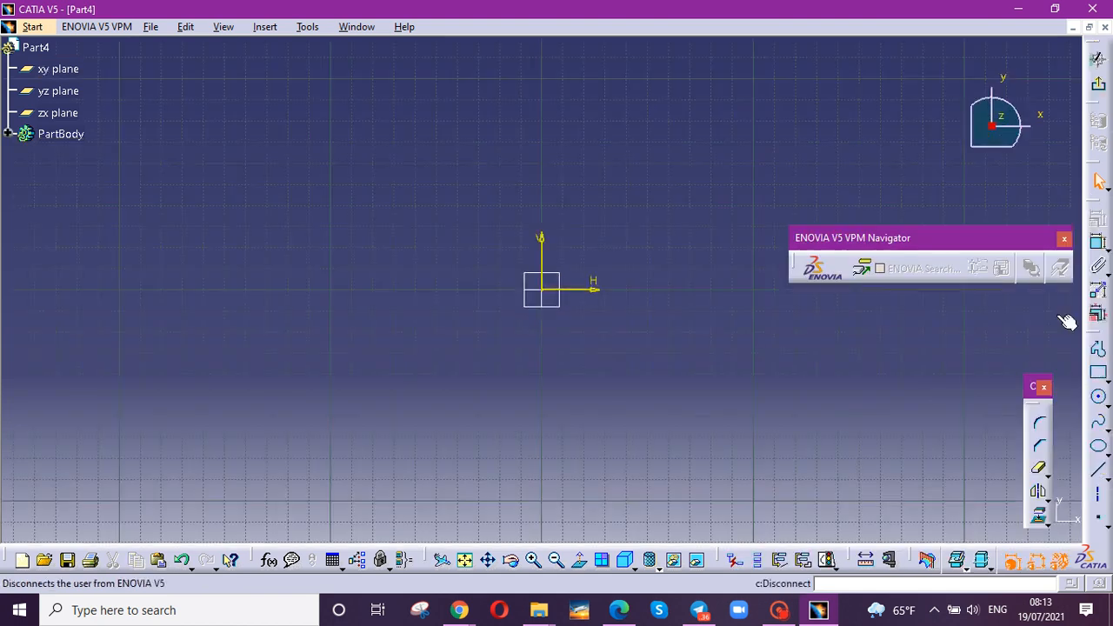
Step: Draw two concentric circles centred on the sketch origin, about 100 mm and about 28 mm in diameter
{"action": "left_click", "coordinate": [1099, 401]}
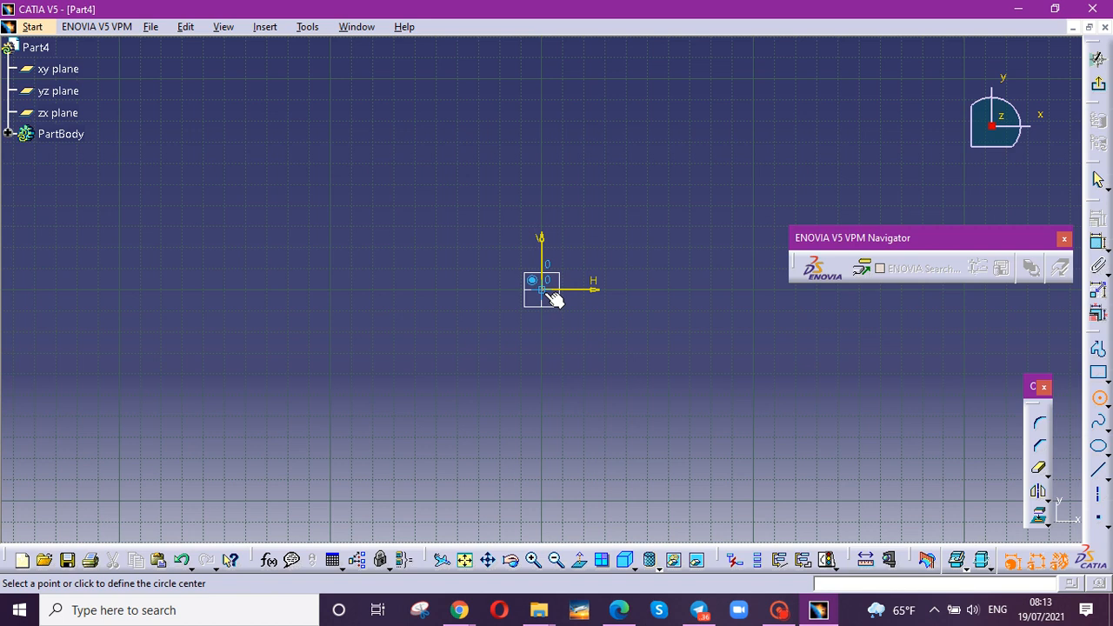
{"action": "left_click", "coordinate": [543, 290]}
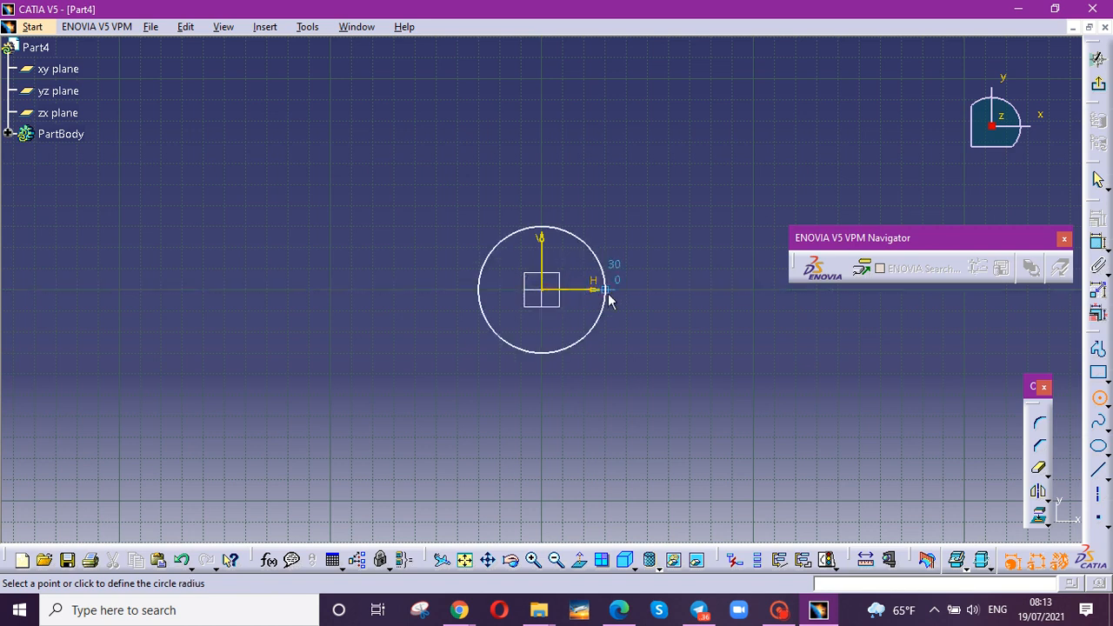
{"action": "left_click", "coordinate": [647, 304]}
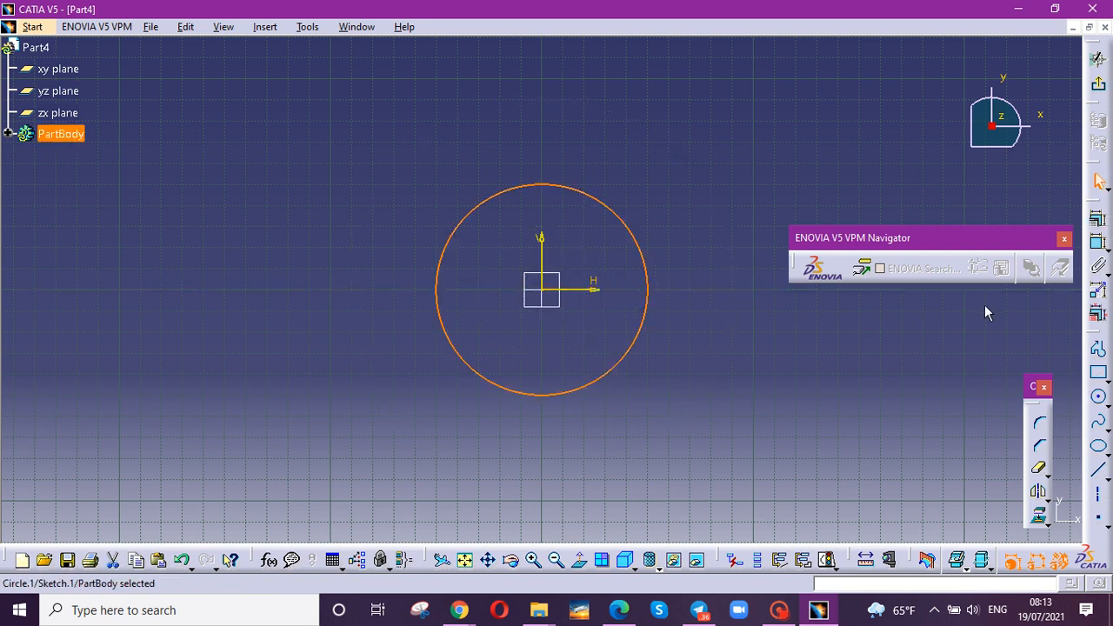
{"action": "left_click", "coordinate": [1099, 397]}
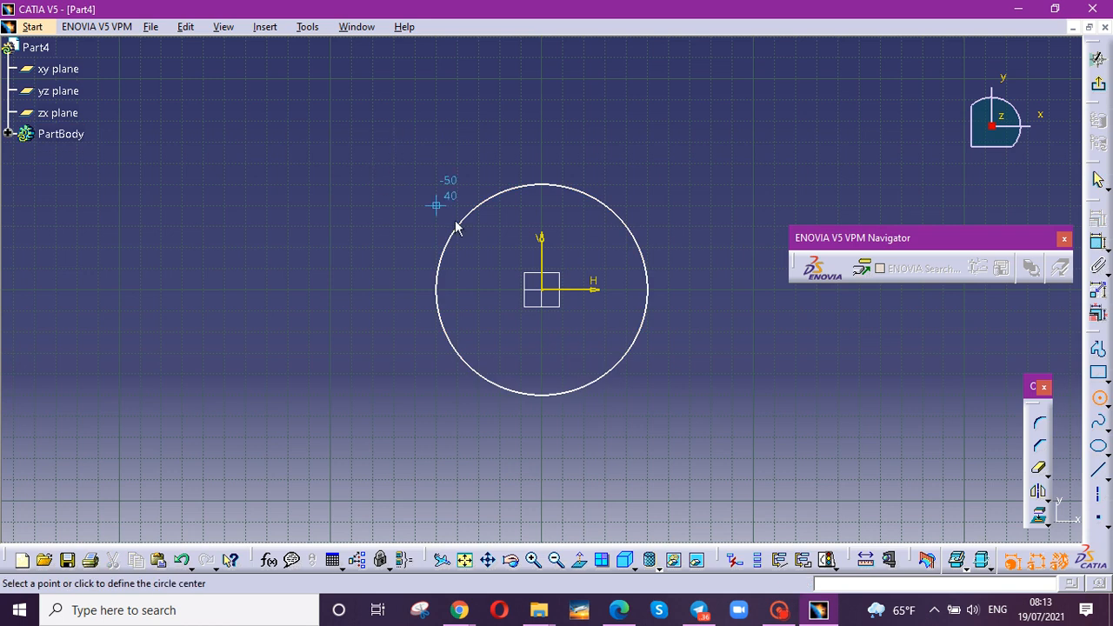
{"action": "left_click", "coordinate": [553, 290]}
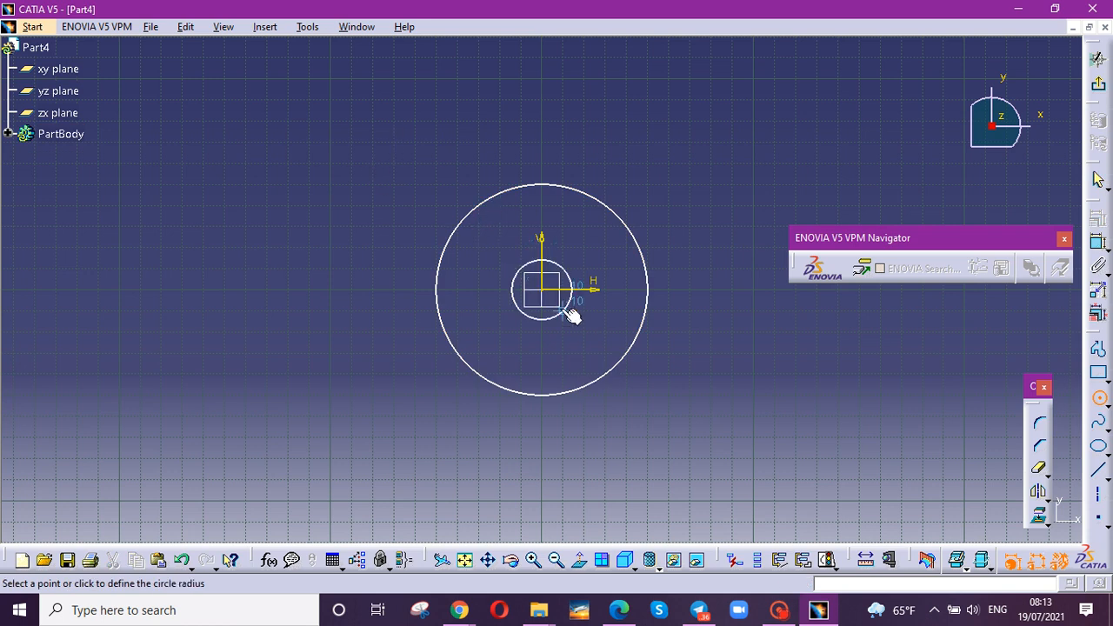
{"action": "left_click", "coordinate": [567, 320]}
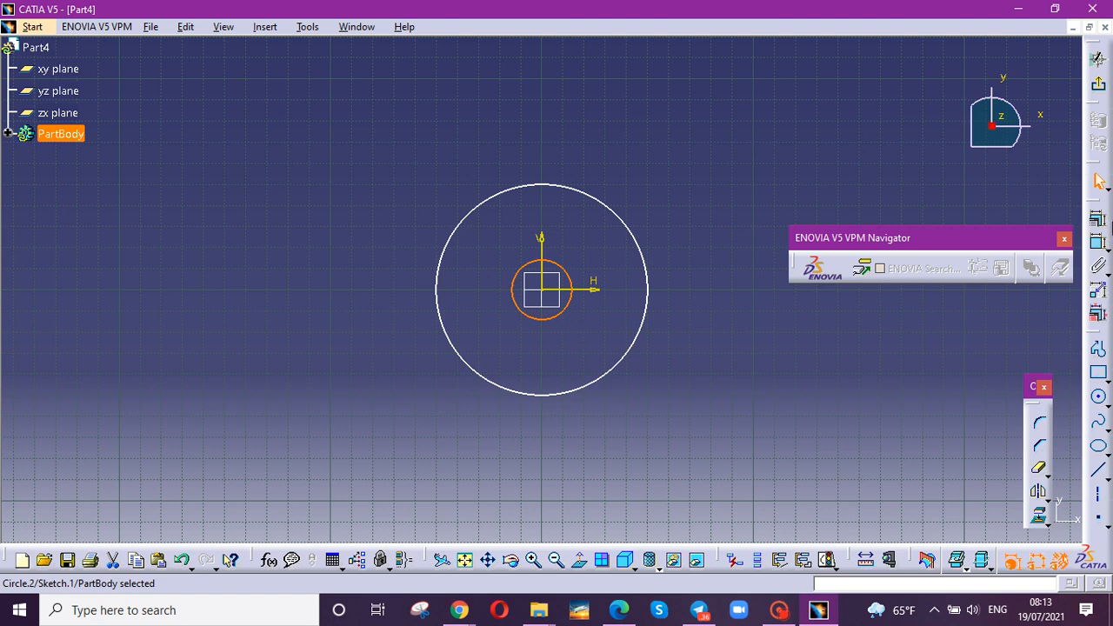
Step: Dimension the inner circle with a diameter of 24 mm
{"action": "left_click", "coordinate": [1099, 247]}
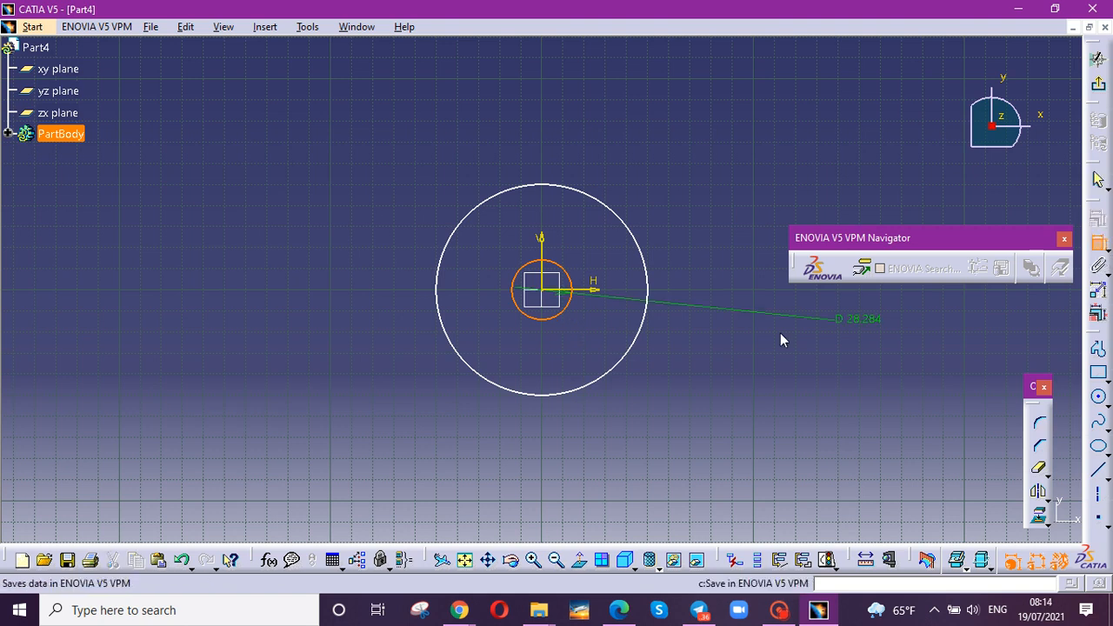
{"action": "double_click", "coordinate": [726, 363]}
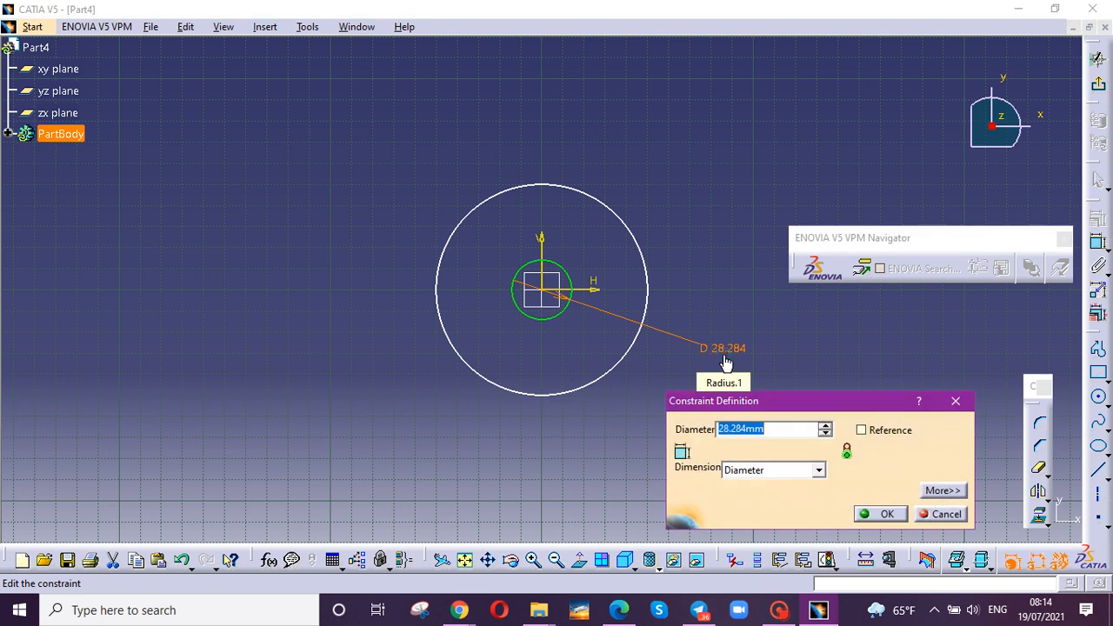
{"action": "type", "text": "24"}
{"action": "key", "text": "Return"}
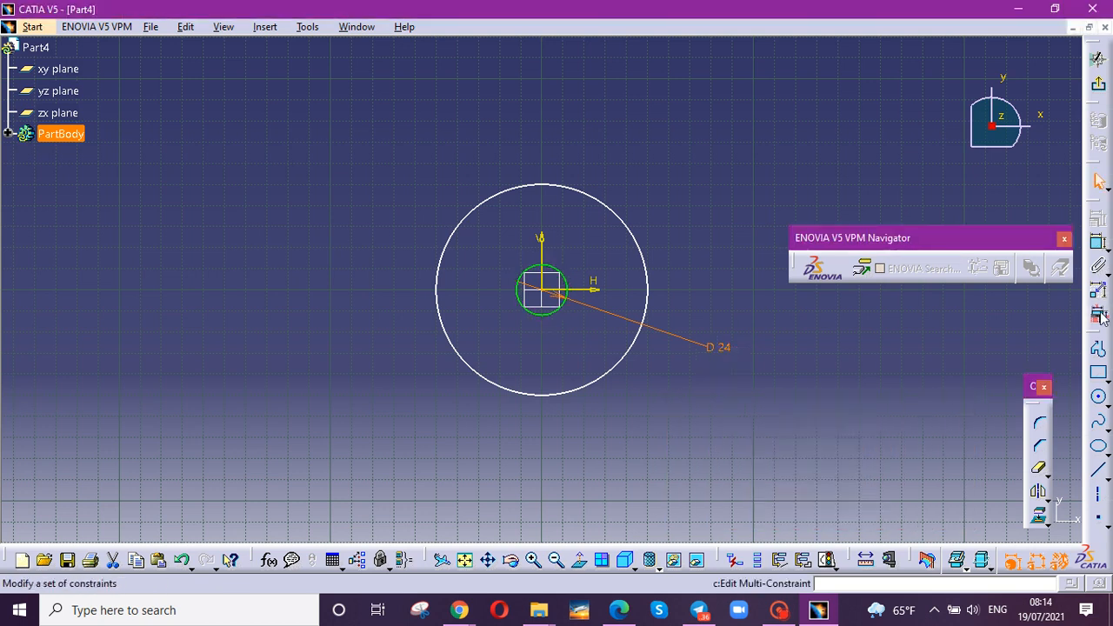
Step: Dimension the outer circle with a diameter of 40 mm
{"action": "left_click", "coordinate": [1096, 251]}
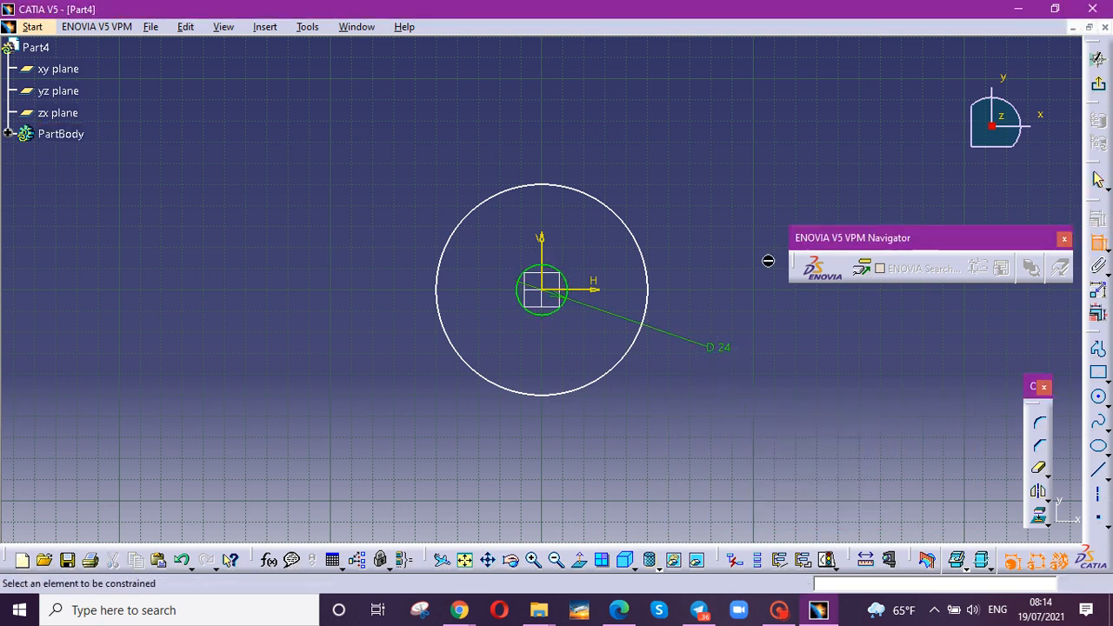
{"action": "left_click", "coordinate": [609, 380]}
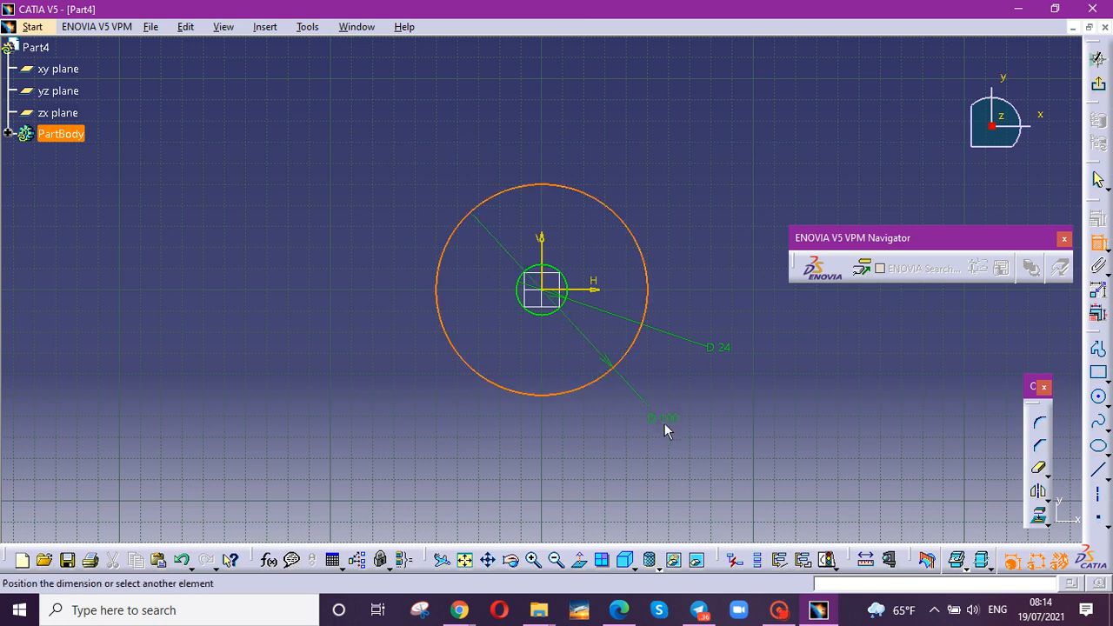
{"action": "left_click", "coordinate": [665, 423]}
{"action": "double_click", "coordinate": [667, 419]}
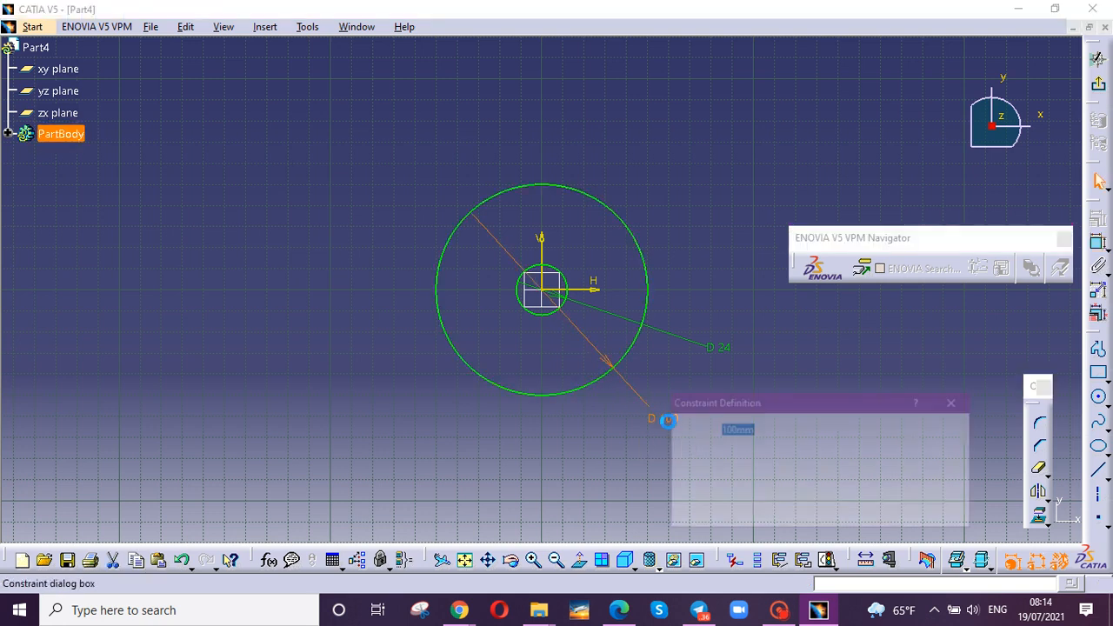
{"action": "type", "text": "40"}
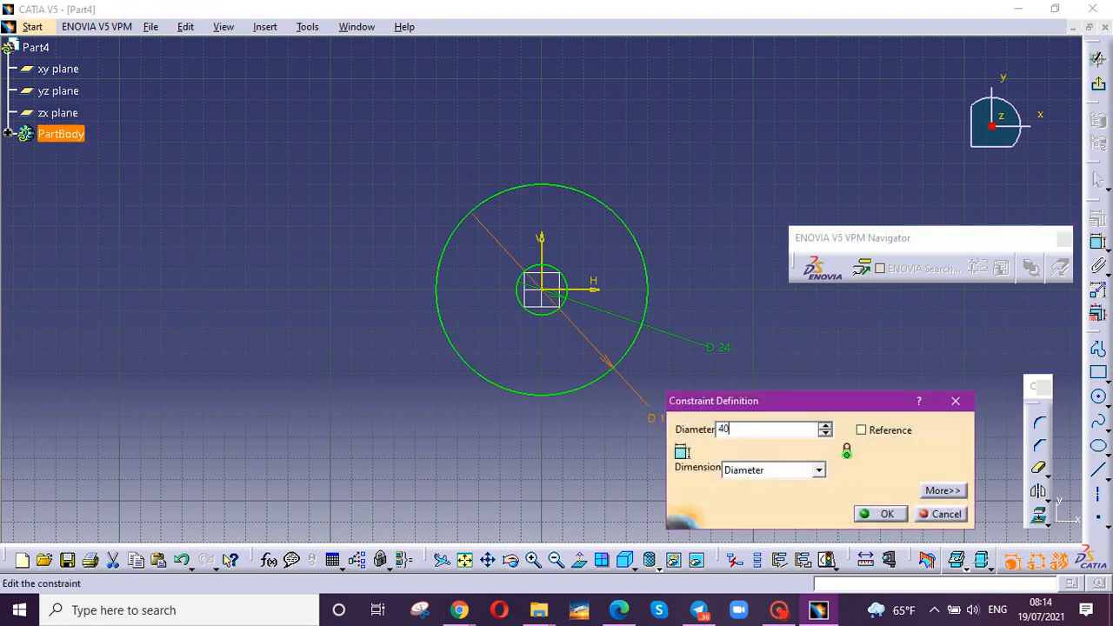
{"action": "key", "text": "Return"}
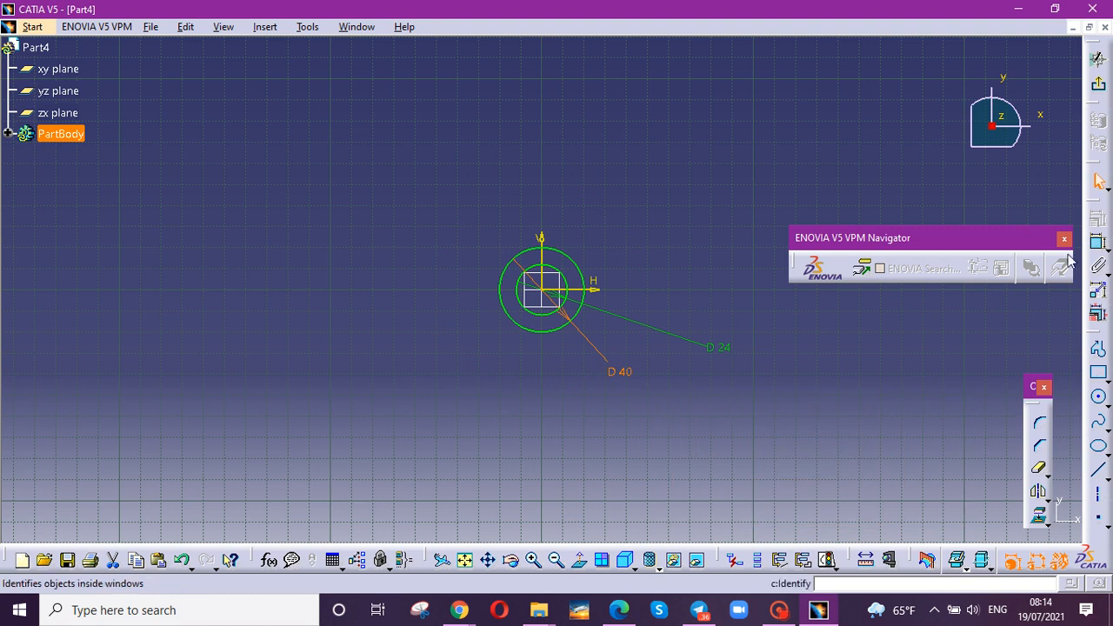
Step: Draw a horizontal axis line through the origin, extending past both sides of the outer circle
{"action": "left_click", "coordinate": [534, 560]}
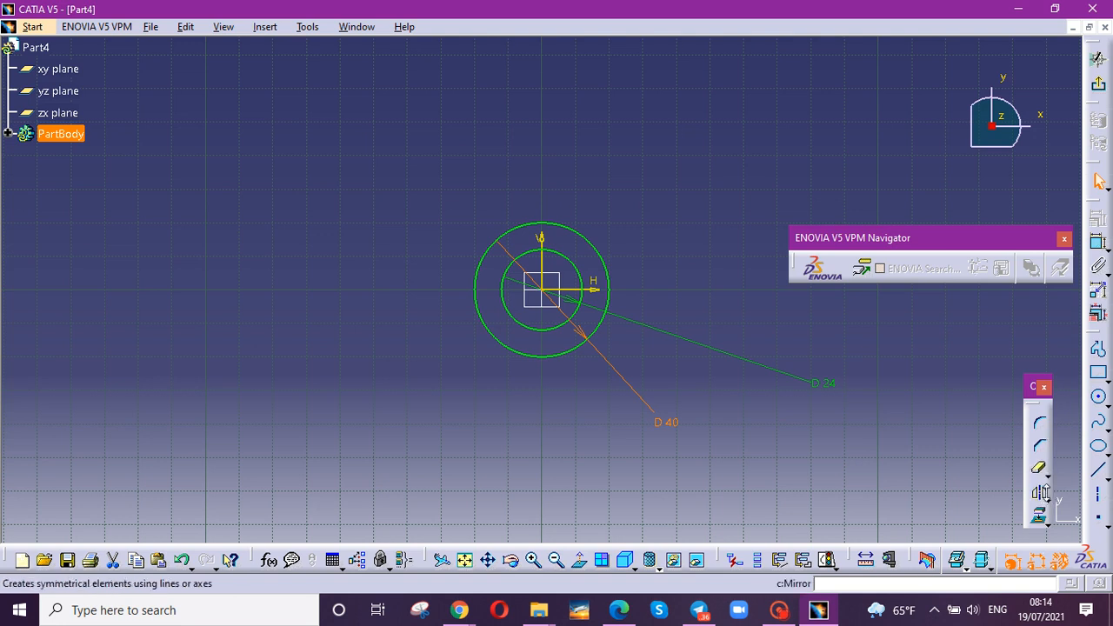
{"action": "left_click", "coordinate": [1099, 498]}
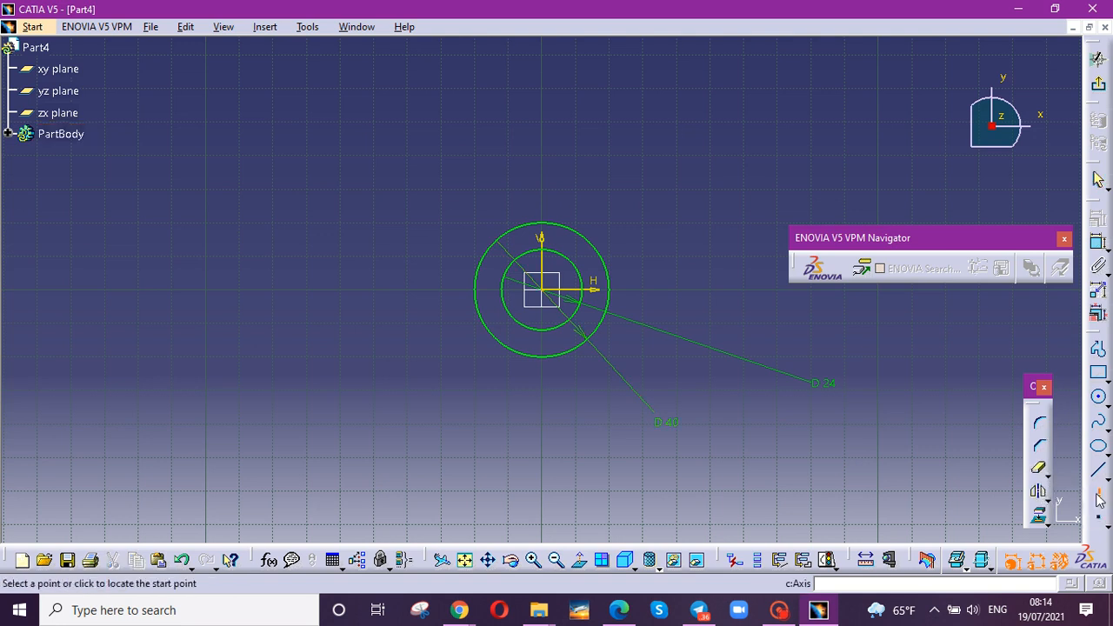
{"action": "left_click", "coordinate": [398, 291]}
{"action": "left_click", "coordinate": [667, 298]}
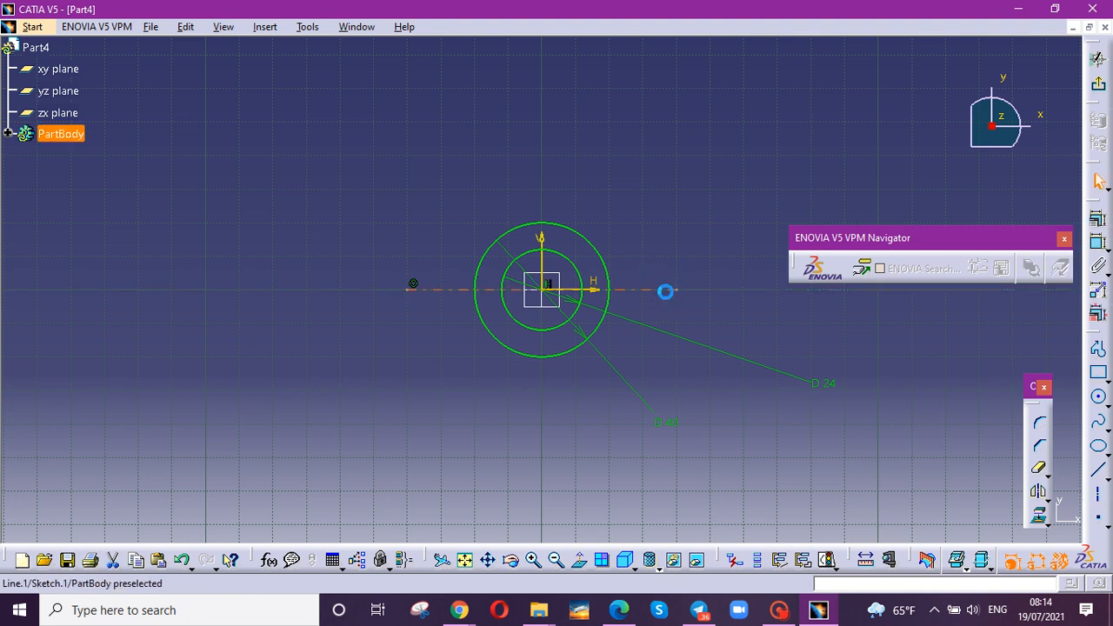
Step: Quick-trim the upper halves of both circles above the horizontal axis
{"action": "left_click", "coordinate": [1038, 467]}
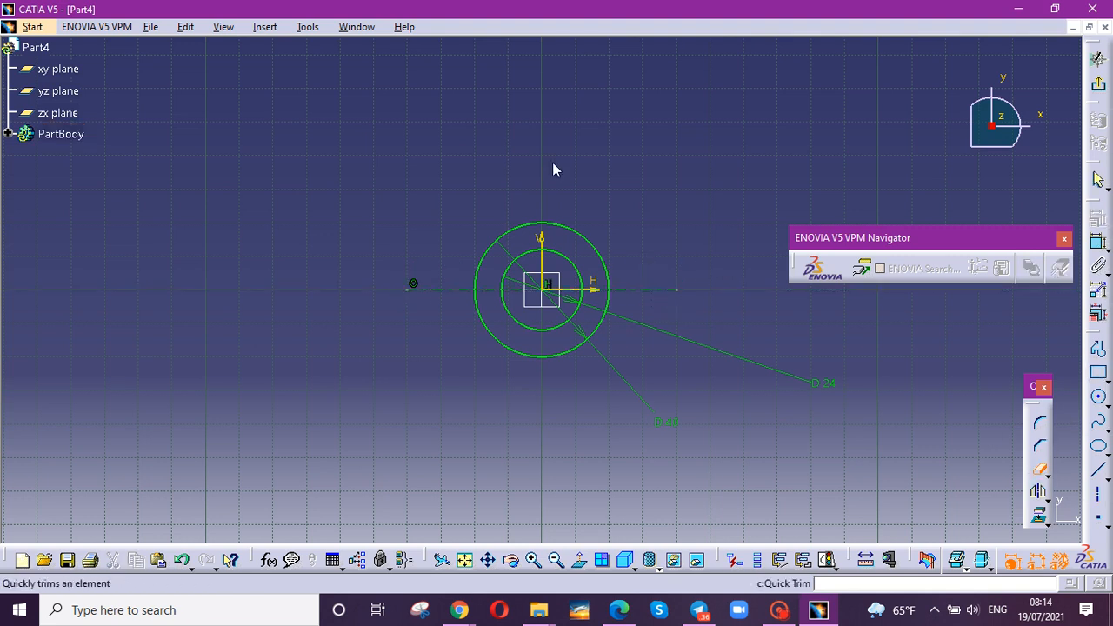
{"action": "left_click", "coordinate": [541, 225]}
{"action": "left_click", "coordinate": [563, 254]}
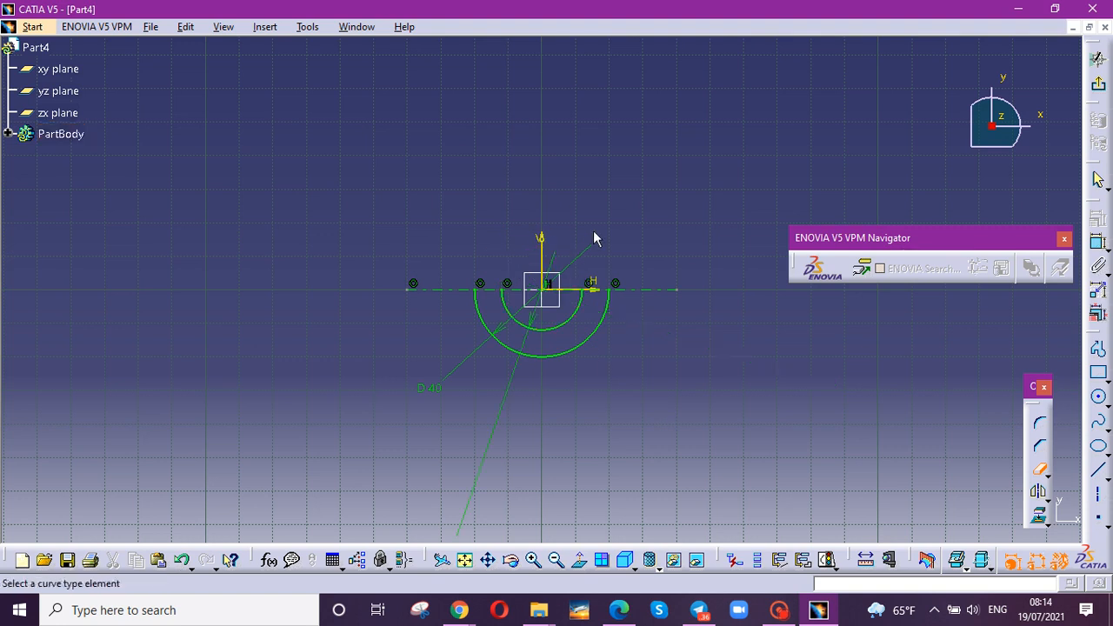
Step: Close both ends of the half-ring profile with a horizontal line on the left mirrored about the vertical axis, and leave the sketch
{"action": "left_click", "coordinate": [1097, 470]}
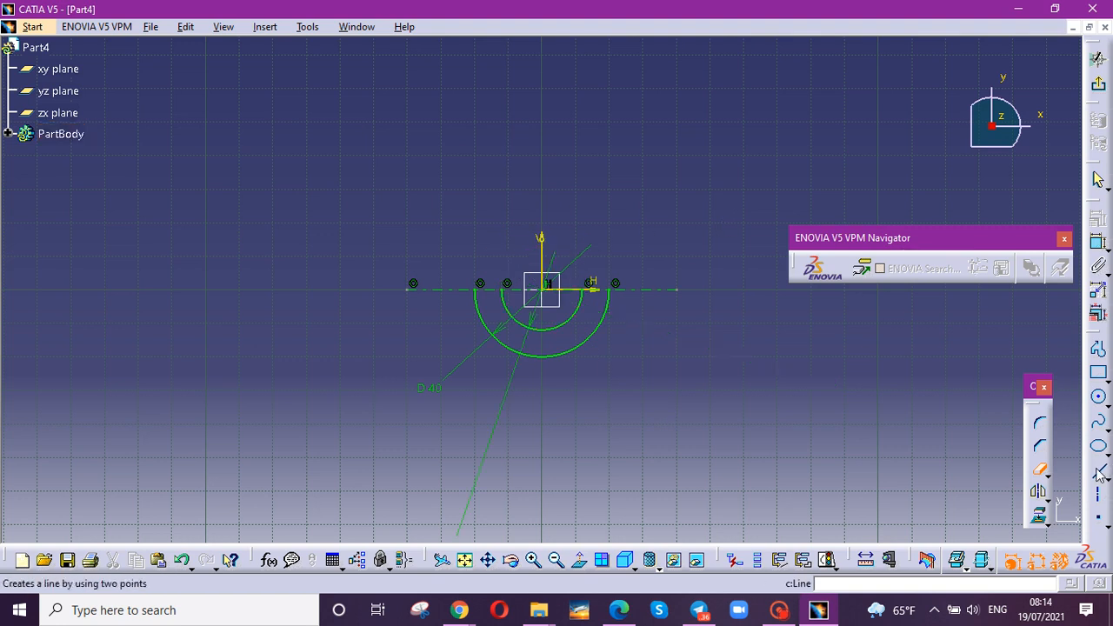
{"action": "left_click", "coordinate": [476, 293]}
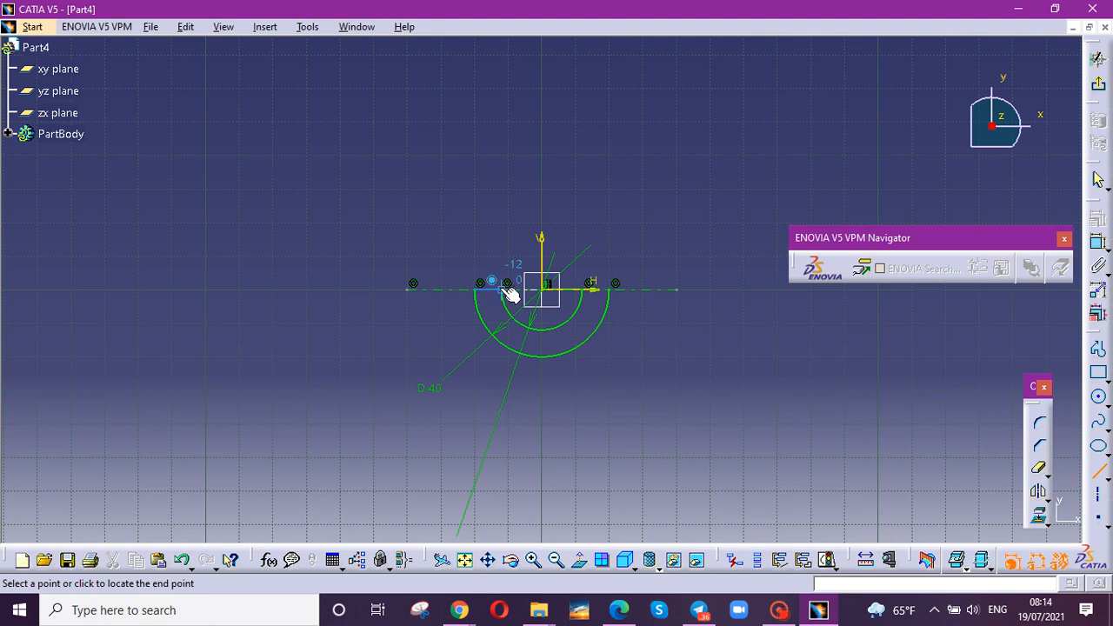
{"action": "left_click", "coordinate": [509, 290]}
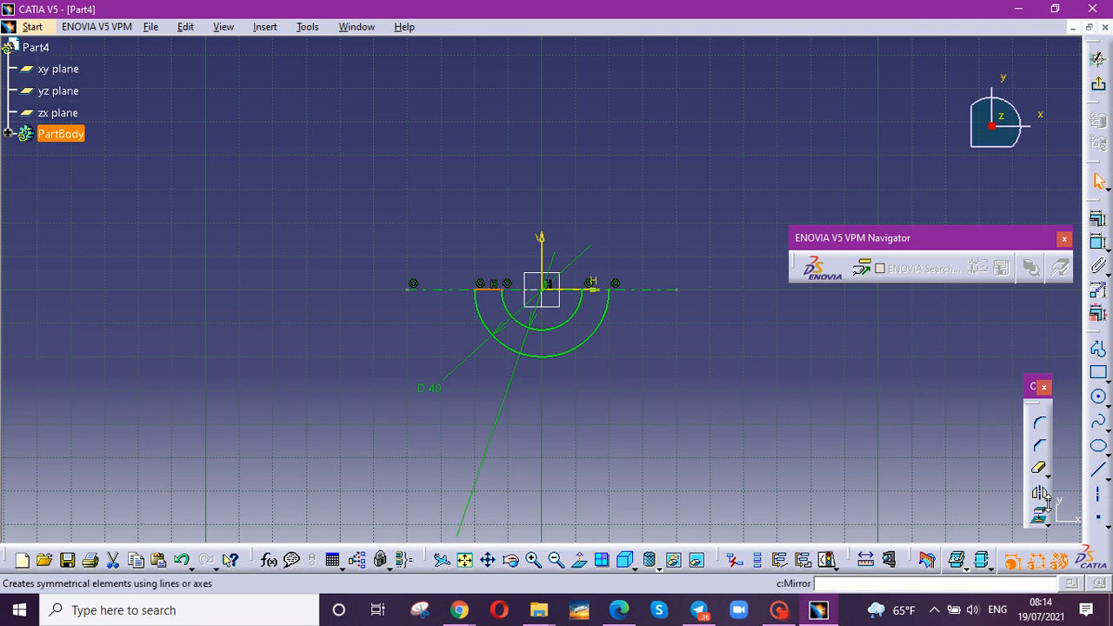
{"action": "left_click", "coordinate": [1039, 495]}
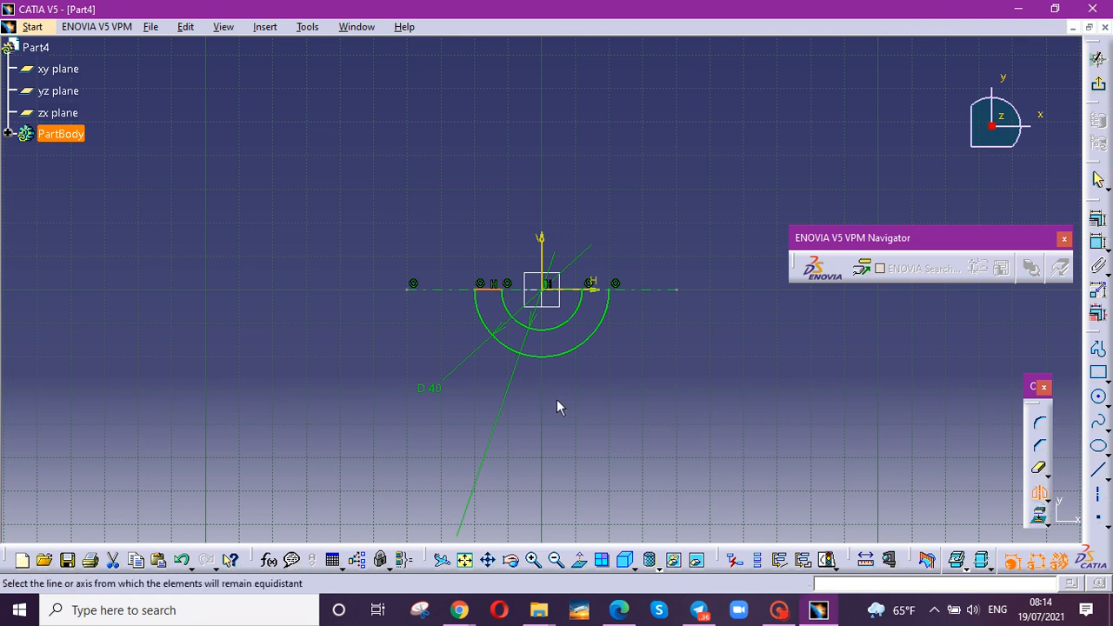
{"action": "left_click", "coordinate": [543, 251]}
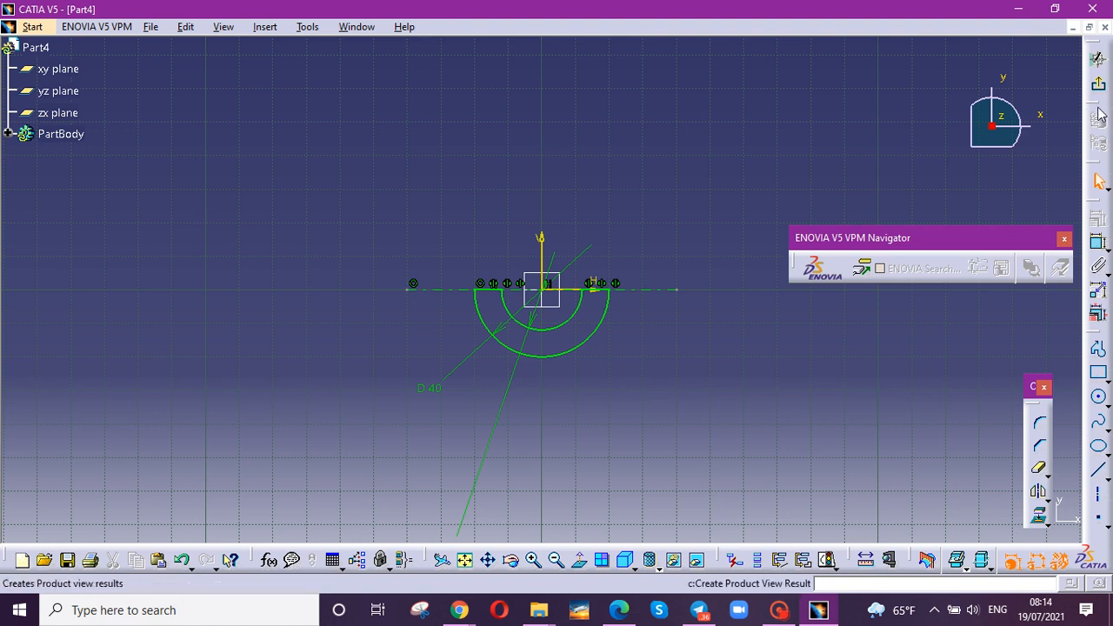
{"action": "left_click", "coordinate": [1098, 54]}
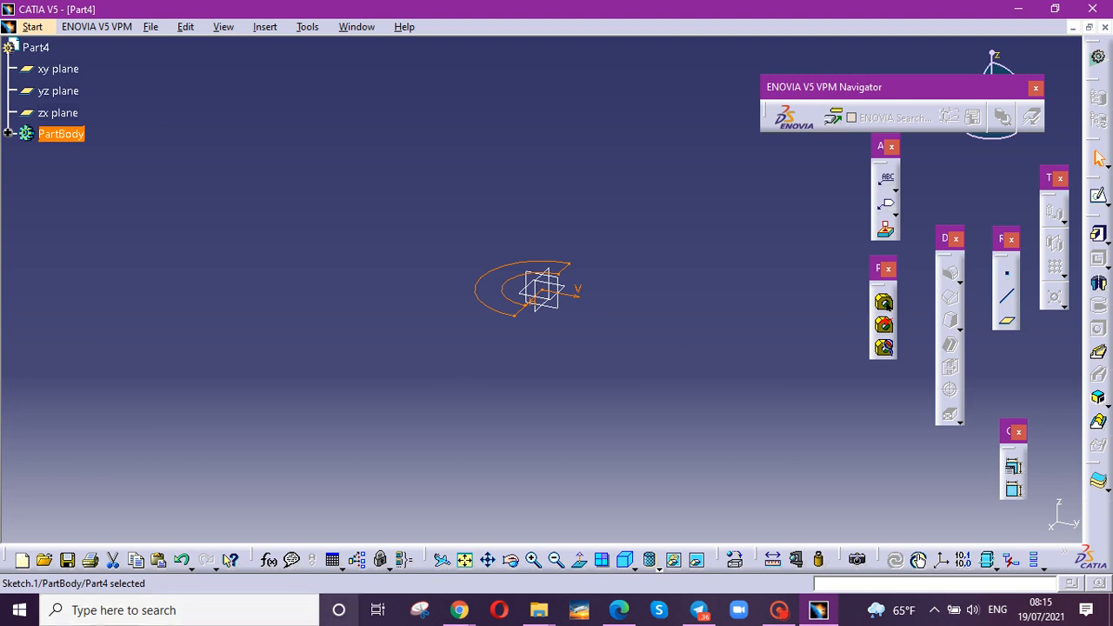
Step: Extrude the half-ring sketch as a pad with a length of 20 mm and mirrored extent
{"action": "left_click", "coordinate": [1101, 235]}
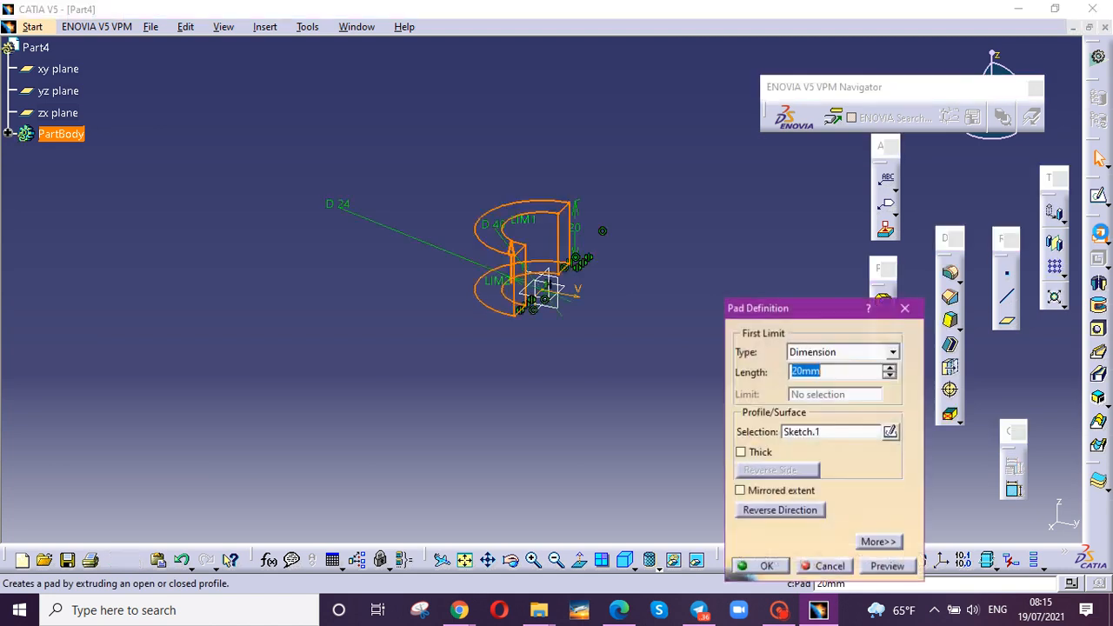
{"action": "left_click", "coordinate": [741, 491]}
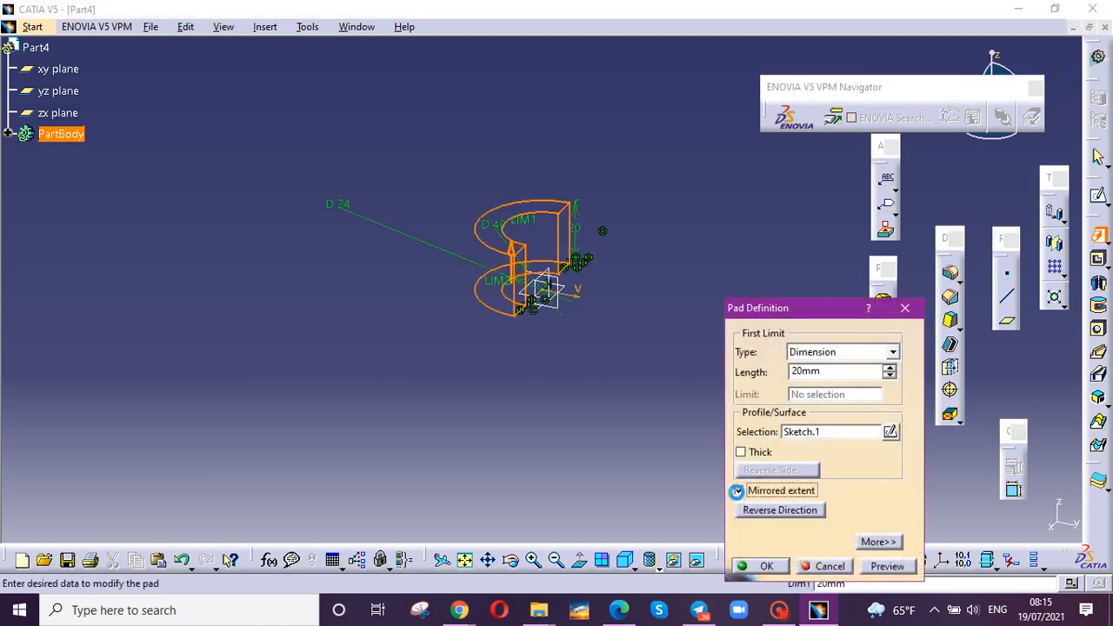
{"action": "left_click", "coordinate": [783, 567]}
{"action": "left_click", "coordinate": [687, 402]}
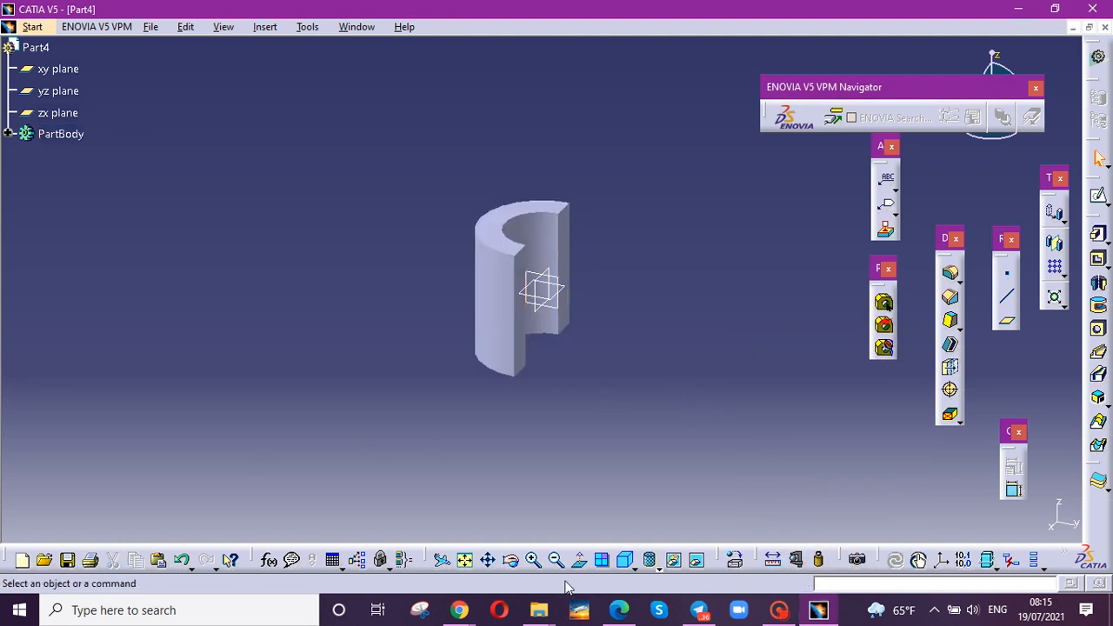
Step: Start a sketch on the xy plane and draw a vertical line about 30 mm long, crossing the half-ring about 10 mm left of the vertical axis
{"action": "left_click", "coordinate": [514, 564]}
{"action": "left_click_drag", "start_coordinate": [392, 316], "coordinate": [731, 332]}
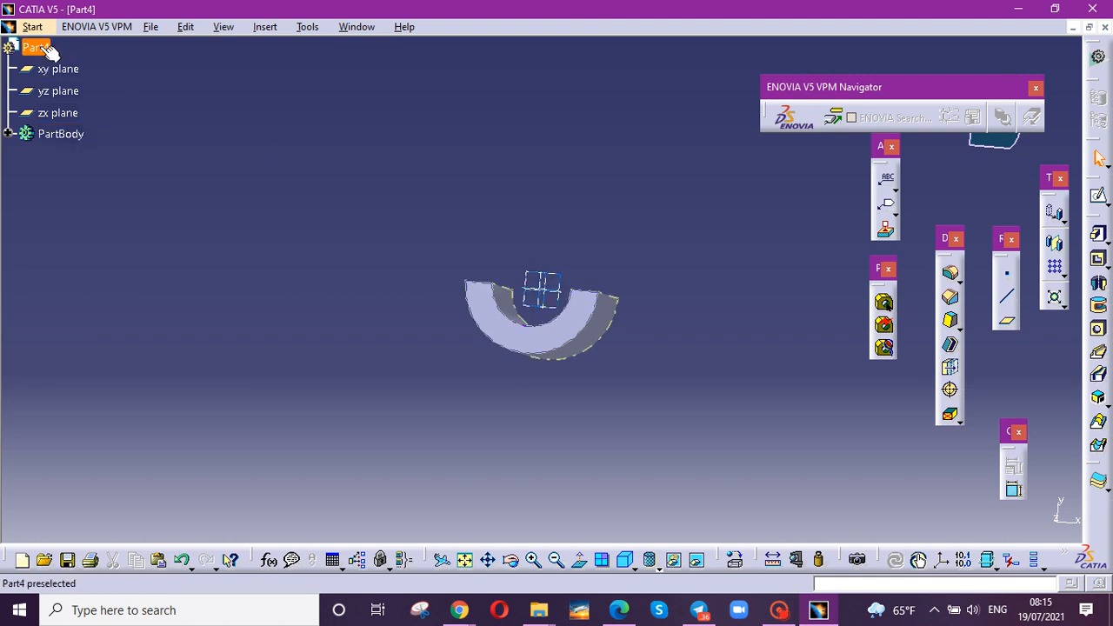
{"action": "left_click", "coordinate": [65, 73]}
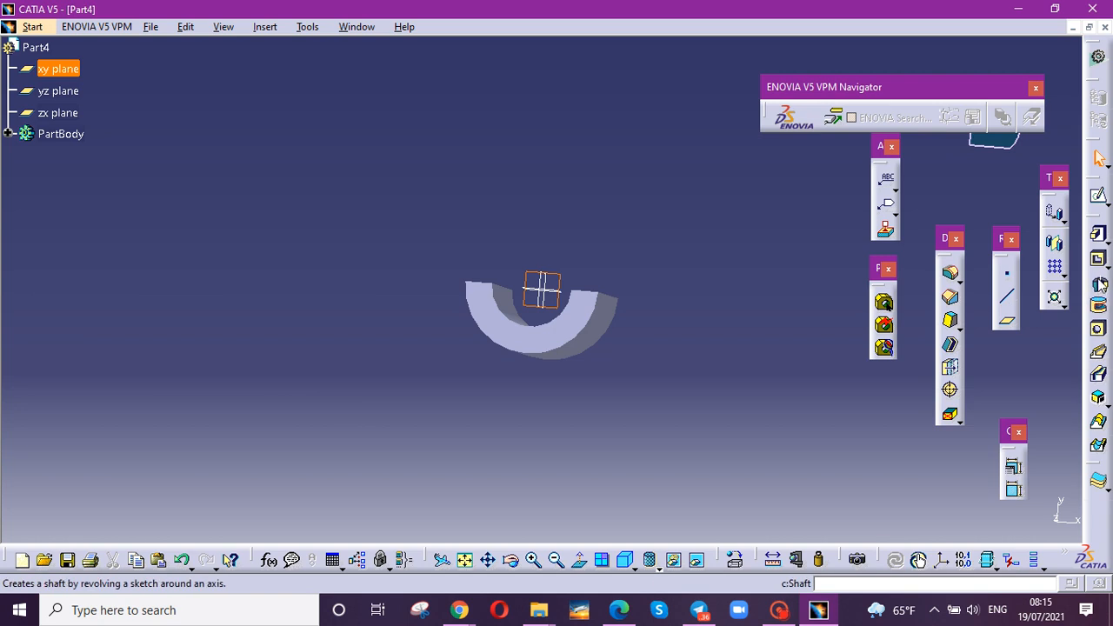
{"action": "left_click", "coordinate": [1101, 197]}
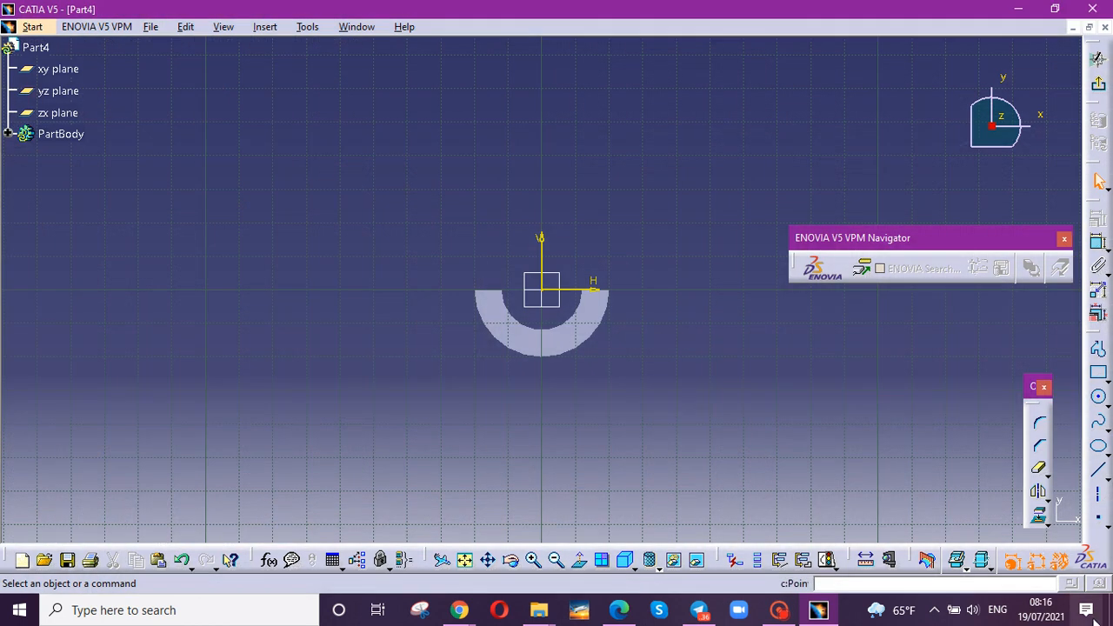
{"action": "left_click", "coordinate": [1098, 470]}
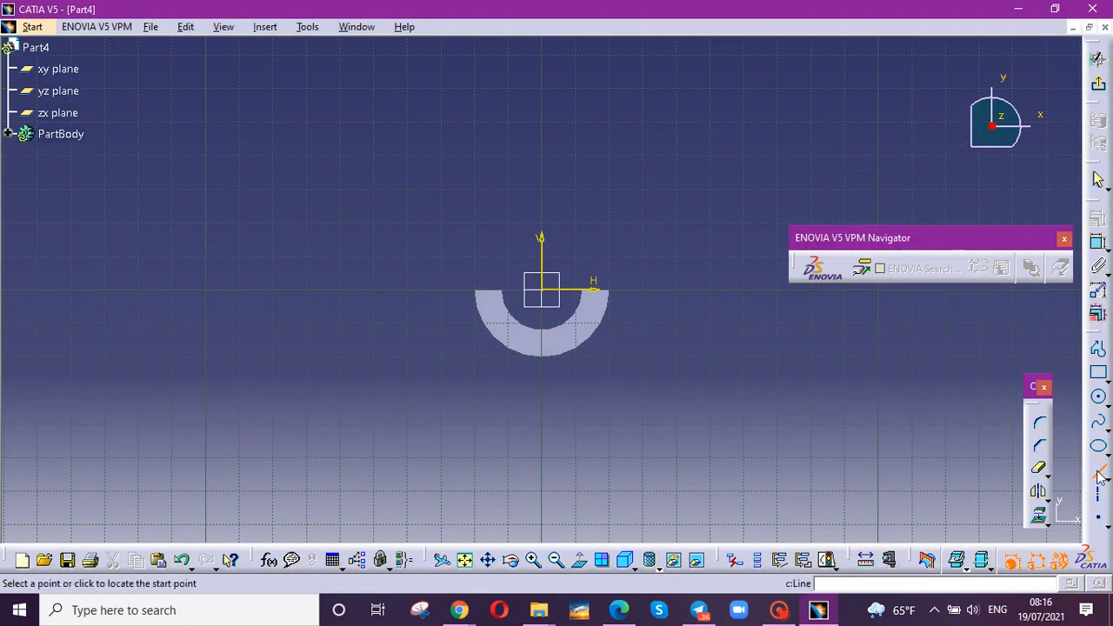
{"action": "left_click", "coordinate": [522, 426]}
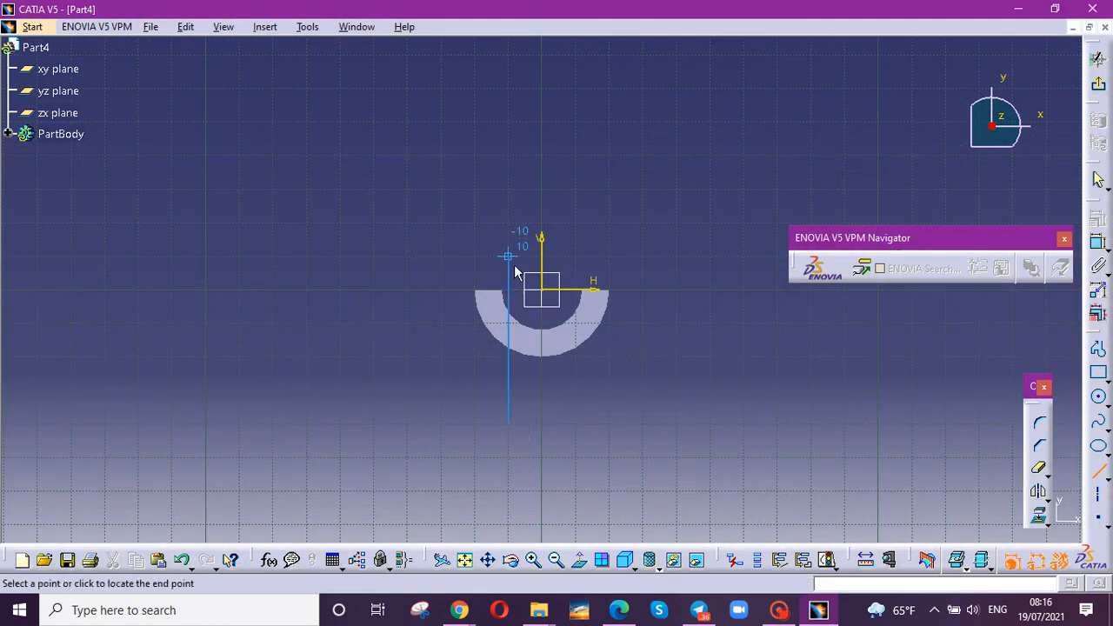
{"action": "left_click", "coordinate": [509, 324]}
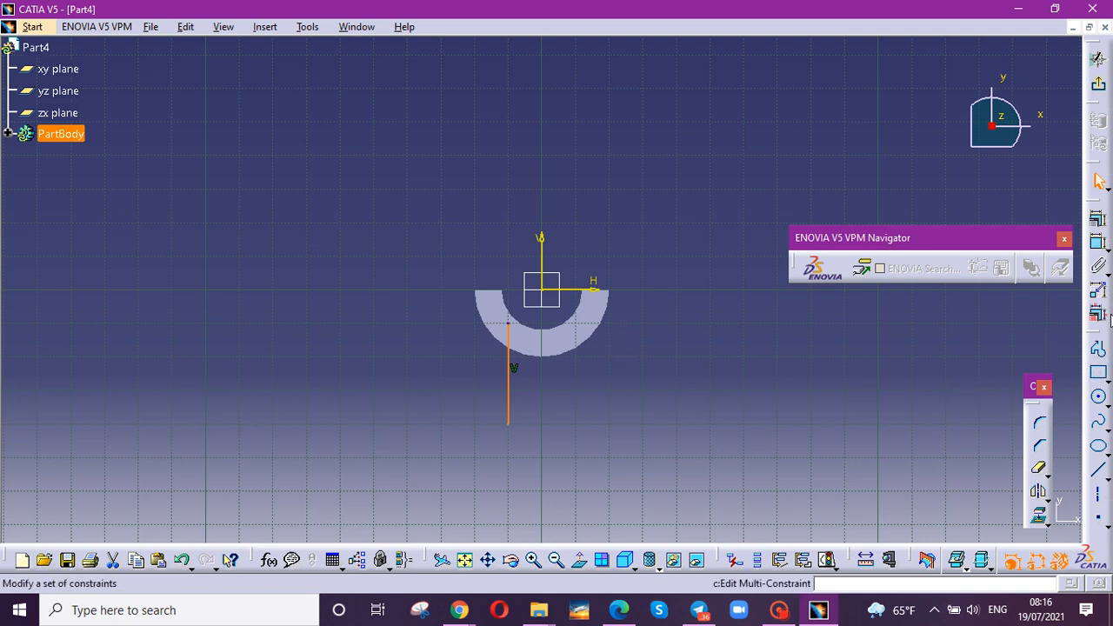
Step: Dimension the vertical line's distance from the vertical axis and set it to 5 mm
{"action": "left_click", "coordinate": [1100, 267]}
{"action": "left_click", "coordinate": [510, 366]}
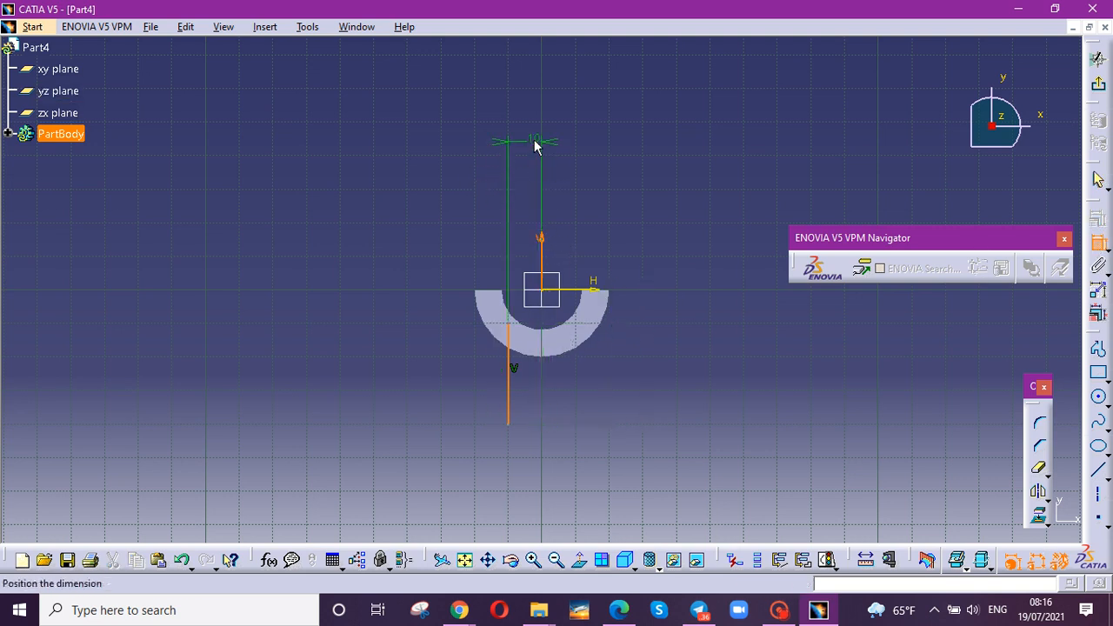
{"action": "left_click", "coordinate": [536, 148]}
{"action": "double_click", "coordinate": [535, 144]}
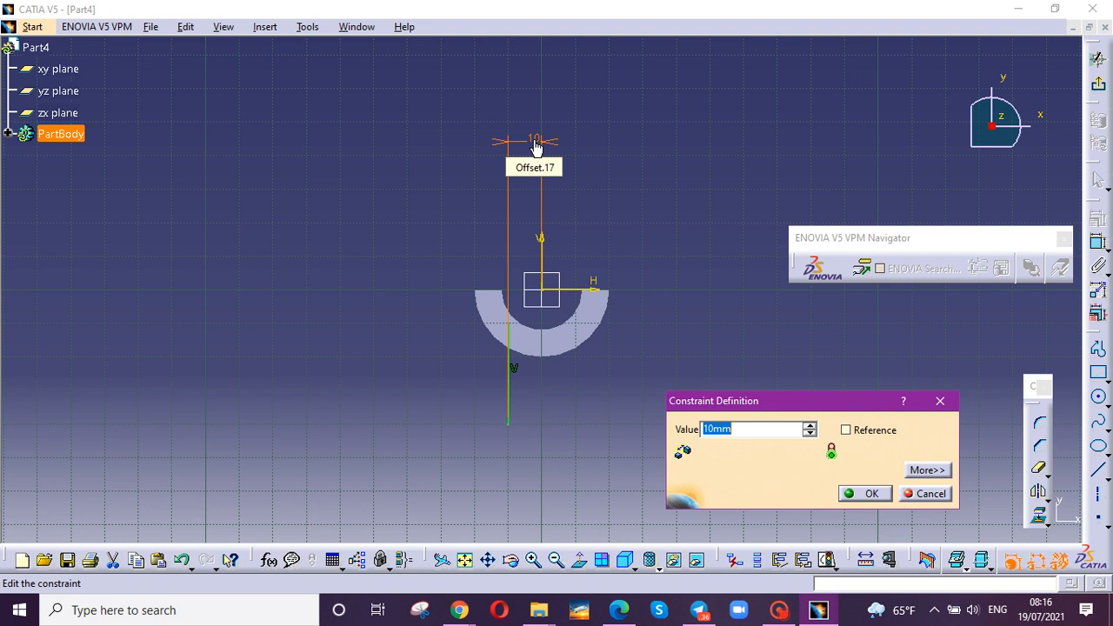
{"action": "type", "text": "5"}
{"action": "key", "text": "Return"}
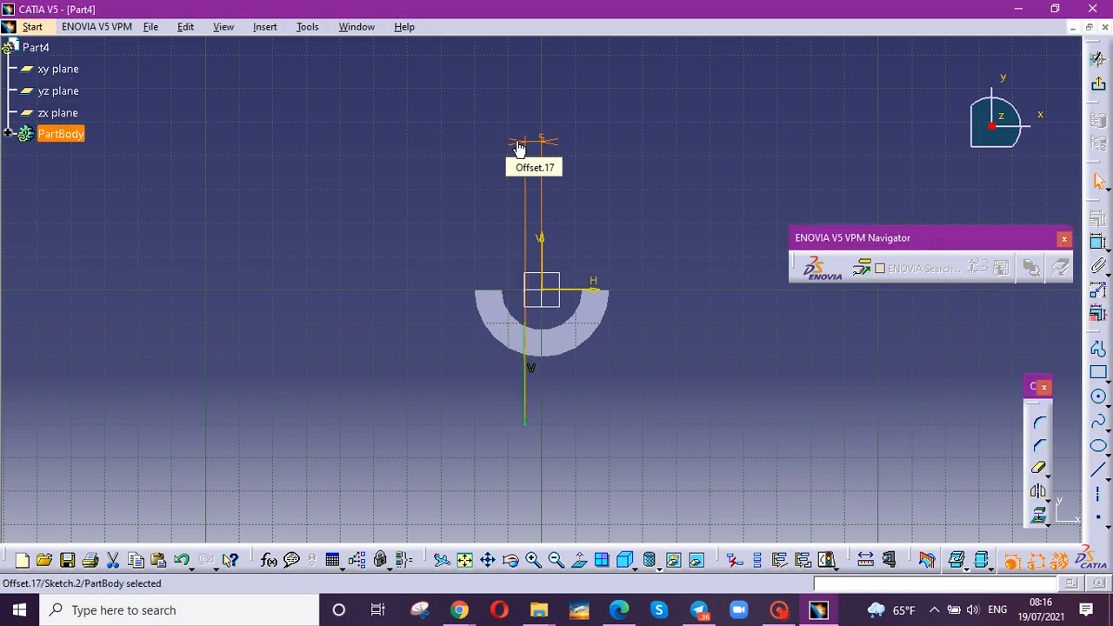
{"action": "left_click", "coordinate": [650, 213]}
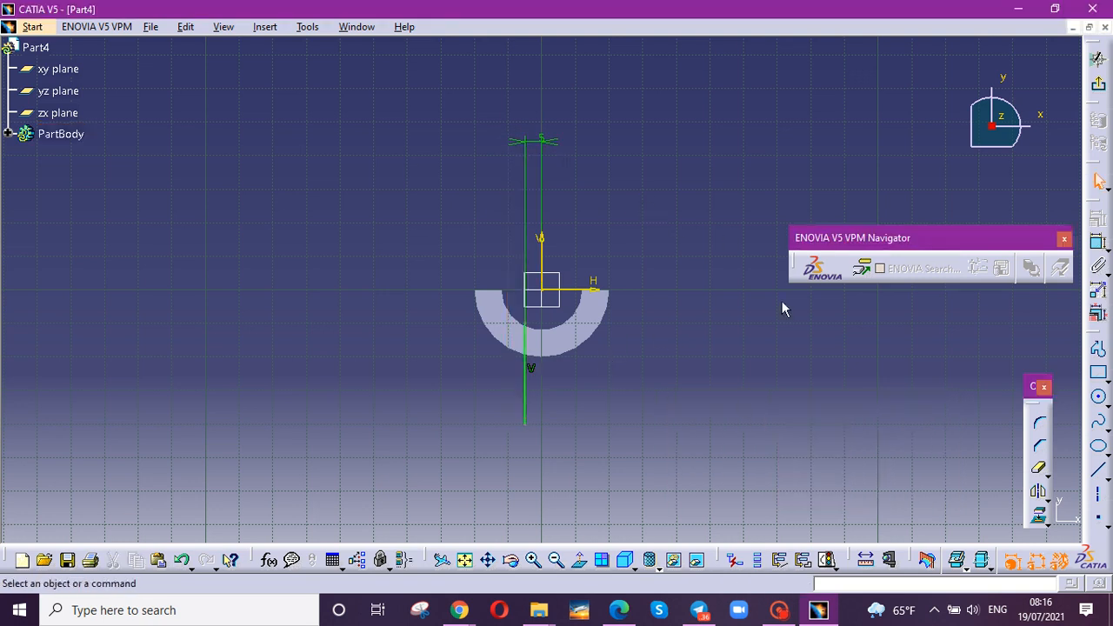
Step: Dimension the distance from the horizontal axis to the lower endpoint of the vertical line
{"action": "left_click", "coordinate": [1098, 243]}
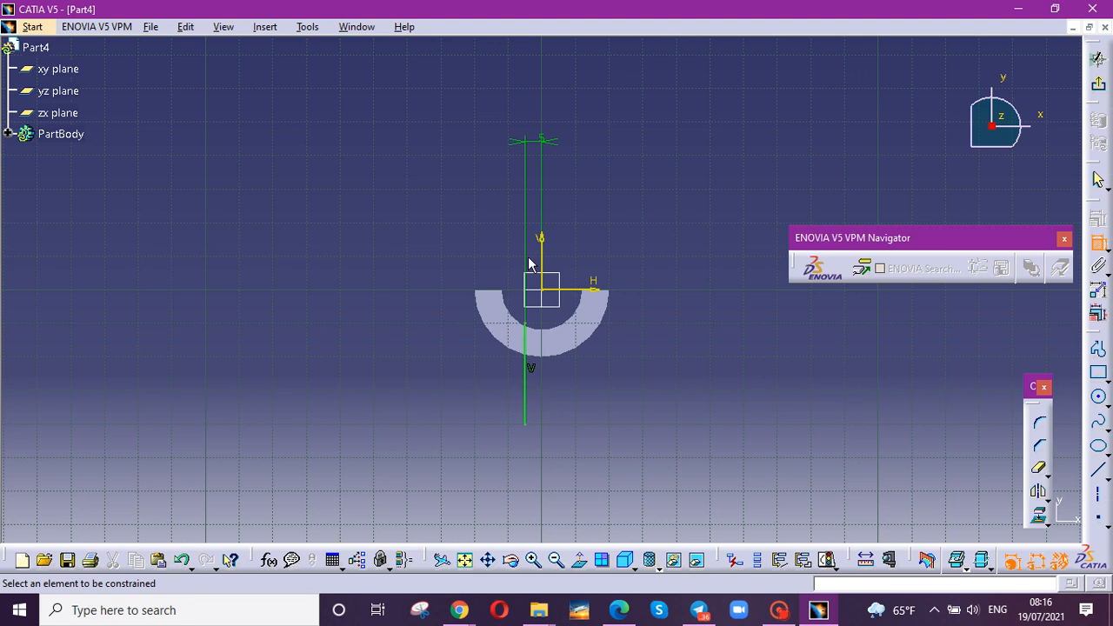
{"action": "left_click", "coordinate": [592, 290]}
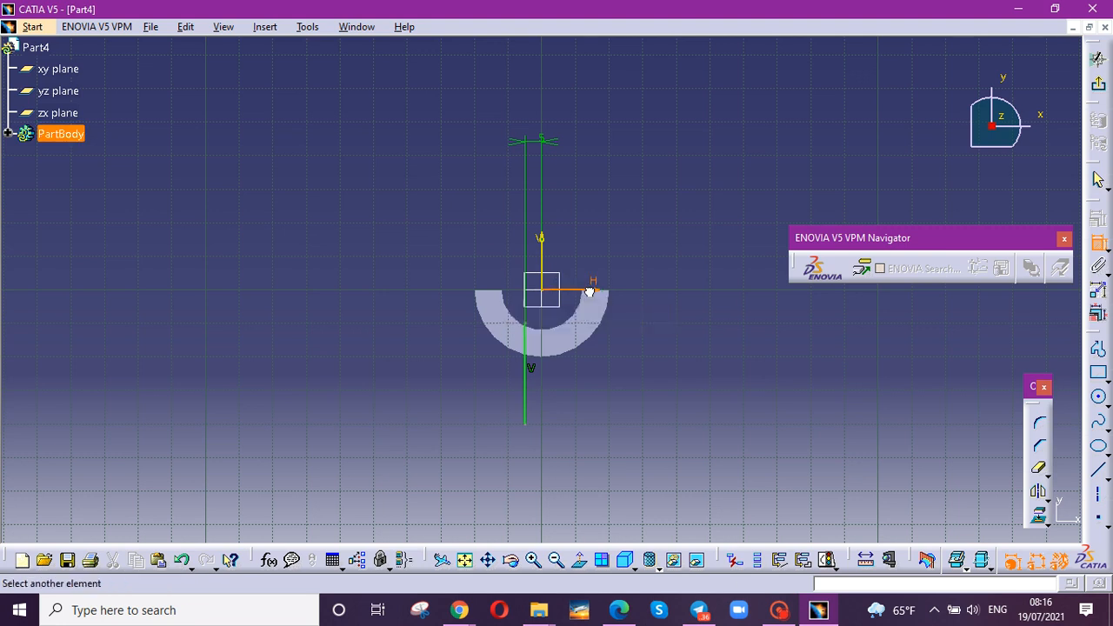
{"action": "left_click", "coordinate": [527, 425]}
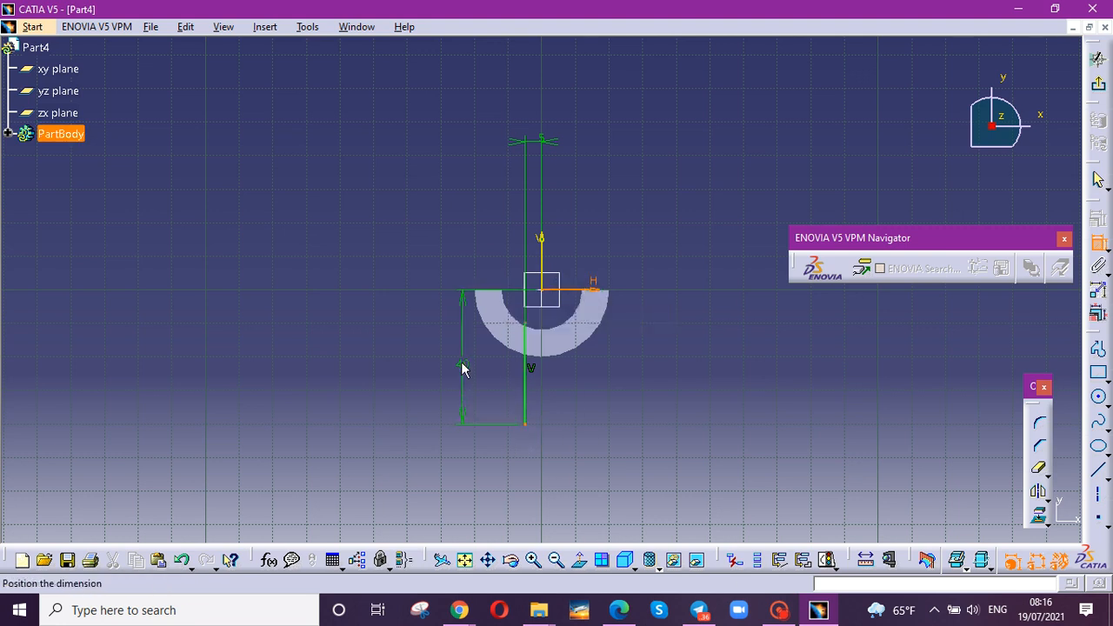
{"action": "left_click", "coordinate": [462, 368]}
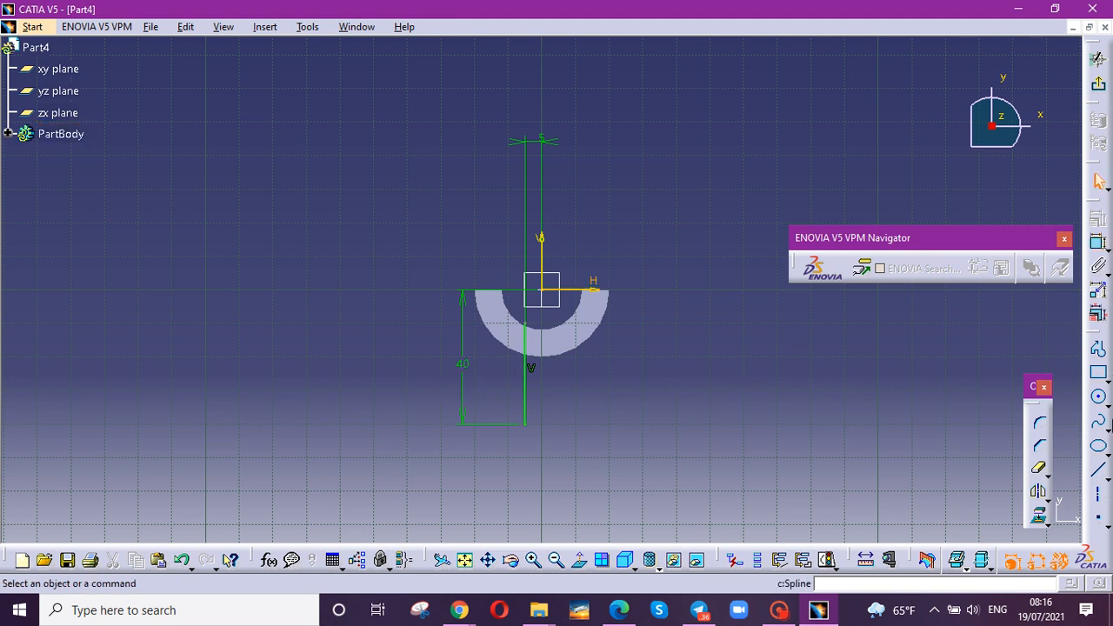
Step: Mirror the vertical line about the vertical axis and join the lower ends of both lines with a horizontal line
{"action": "left_click", "coordinate": [1039, 493]}
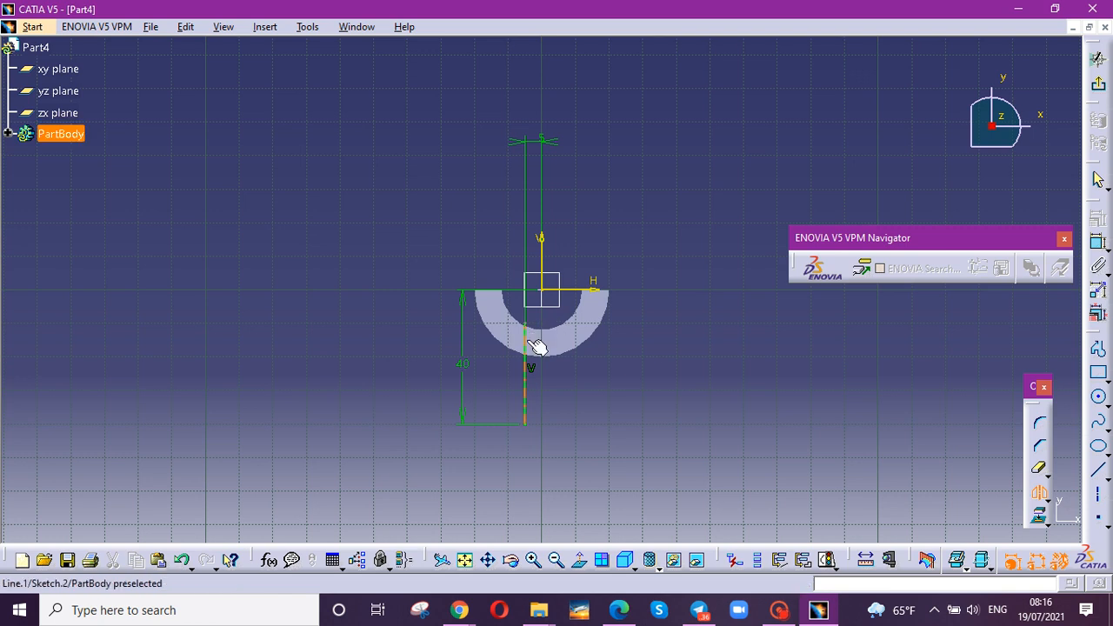
{"action": "left_click", "coordinate": [533, 345]}
{"action": "left_click", "coordinate": [551, 259]}
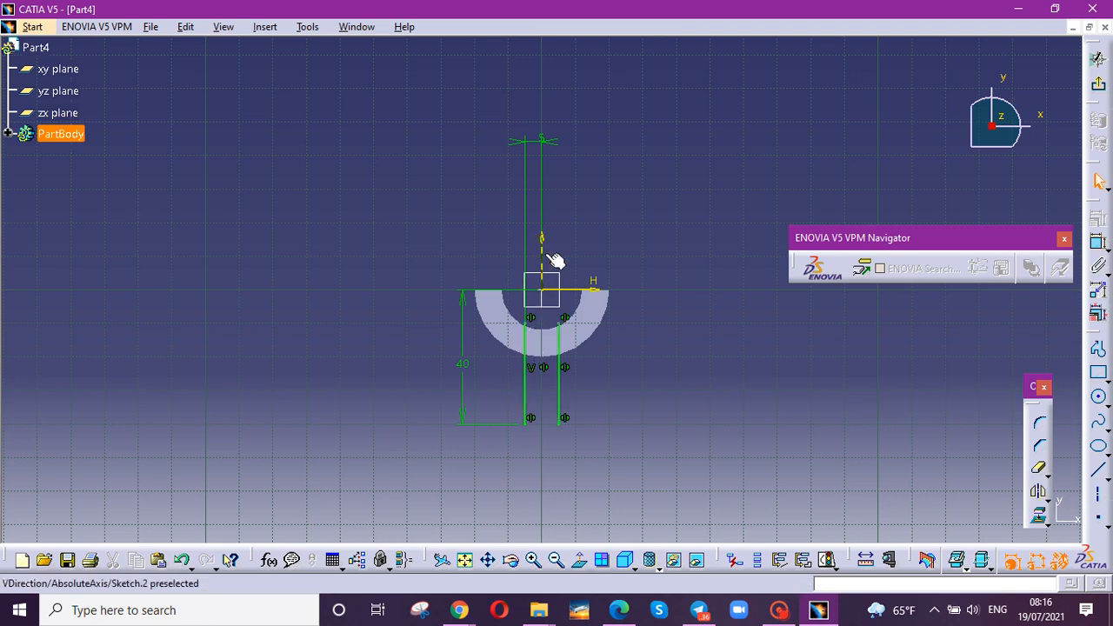
{"action": "left_click", "coordinate": [1095, 470]}
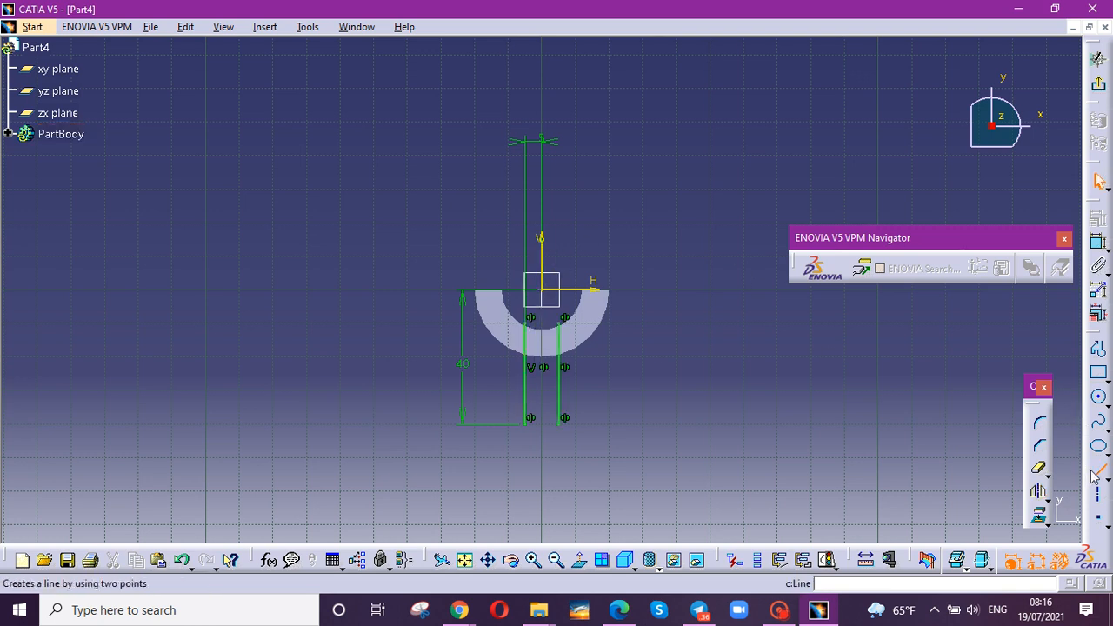
{"action": "left_click", "coordinate": [530, 424]}
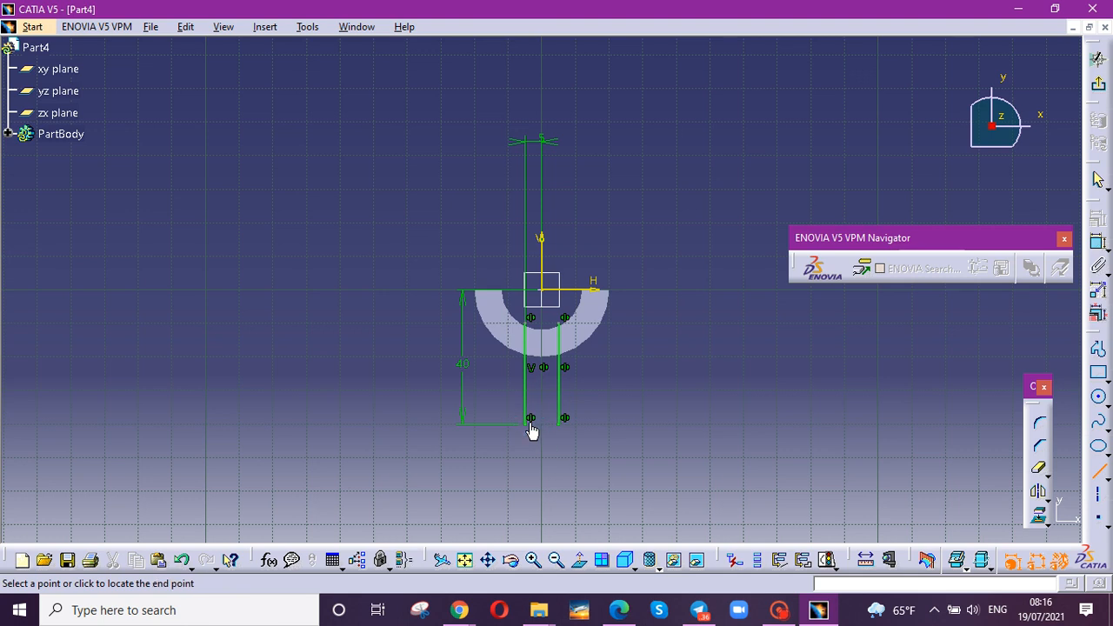
{"action": "left_click", "coordinate": [561, 423]}
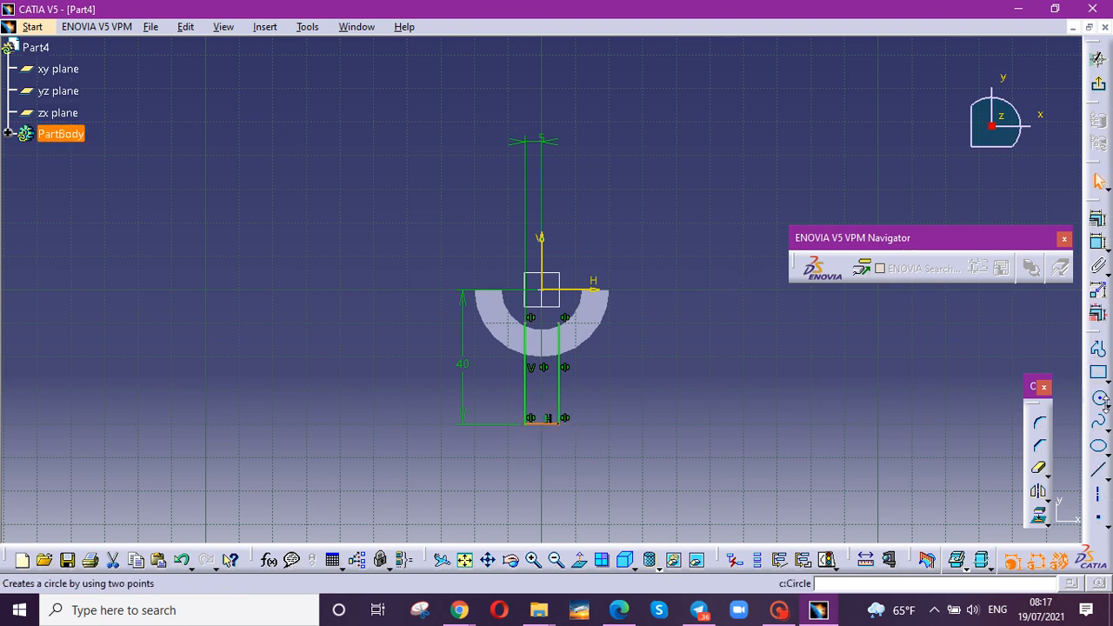
Step: Project the half-ring's outer arc onto the sketch plane
{"action": "left_click", "coordinate": [1040, 517]}
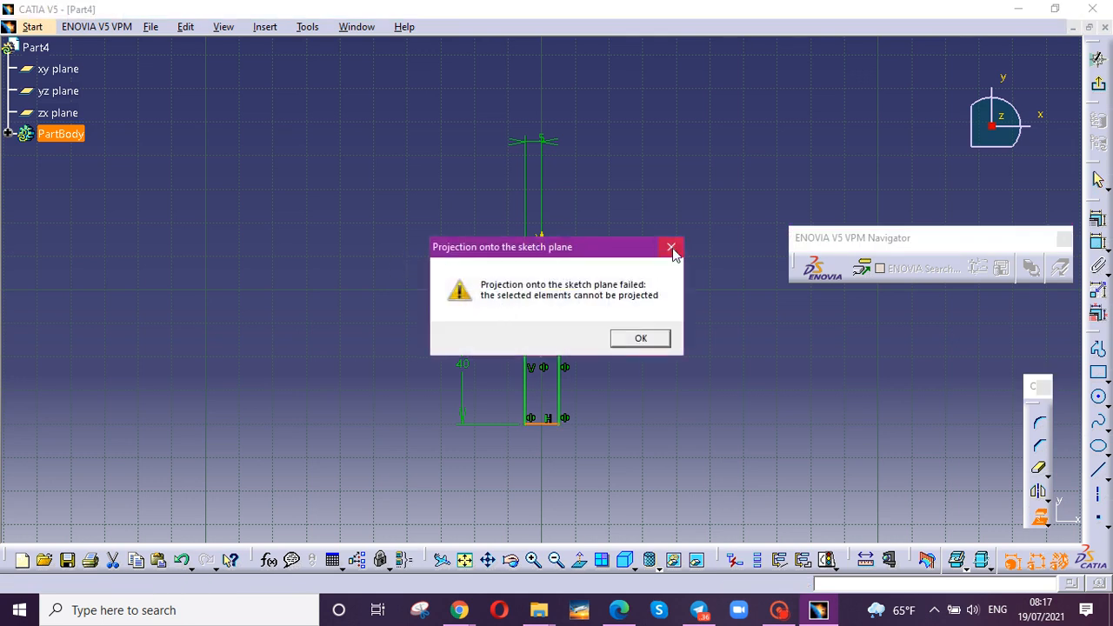
{"action": "left_click", "coordinate": [671, 249]}
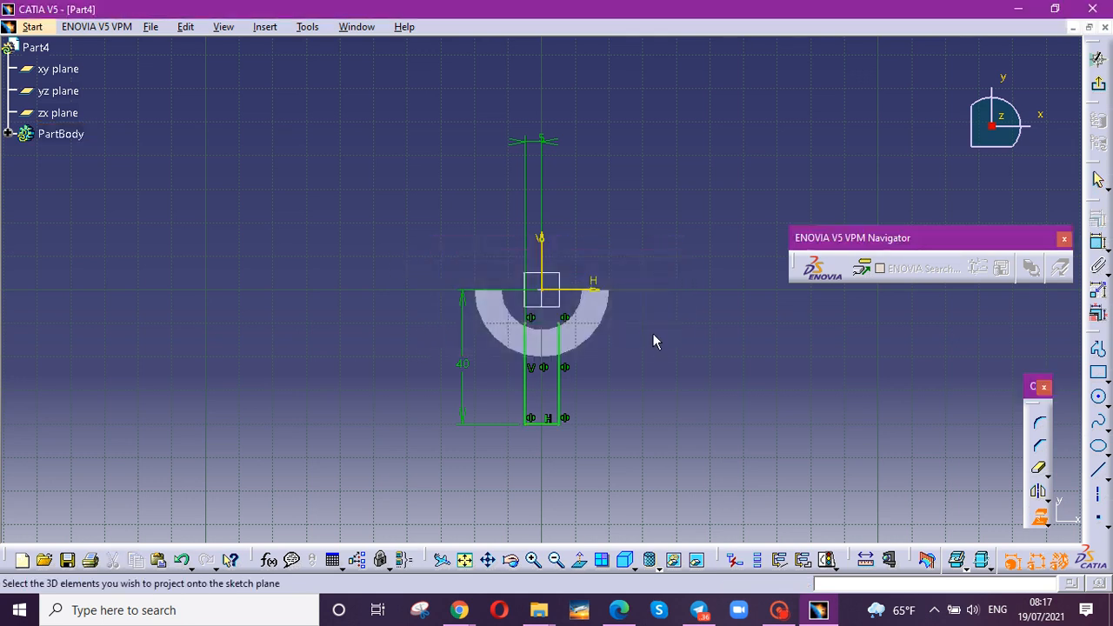
{"action": "left_click", "coordinate": [549, 365]}
Step: Quick-trim the upper ends of both vertical lines inside the half-ring to the projected arc, and leave the sketch
{"action": "left_click", "coordinate": [1041, 470]}
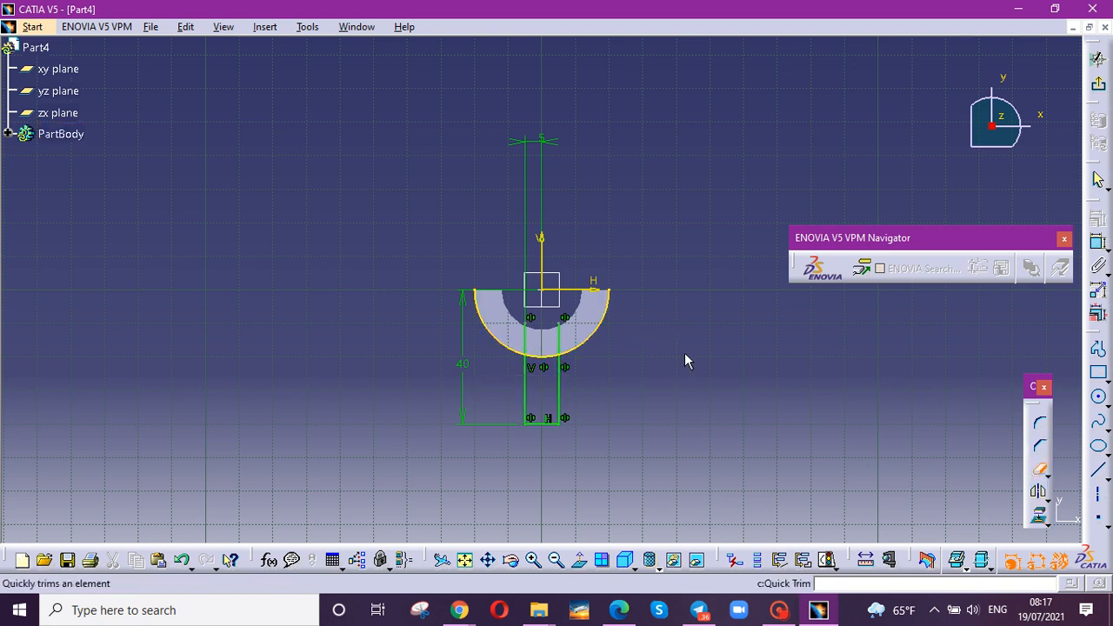
{"action": "left_click", "coordinate": [565, 337]}
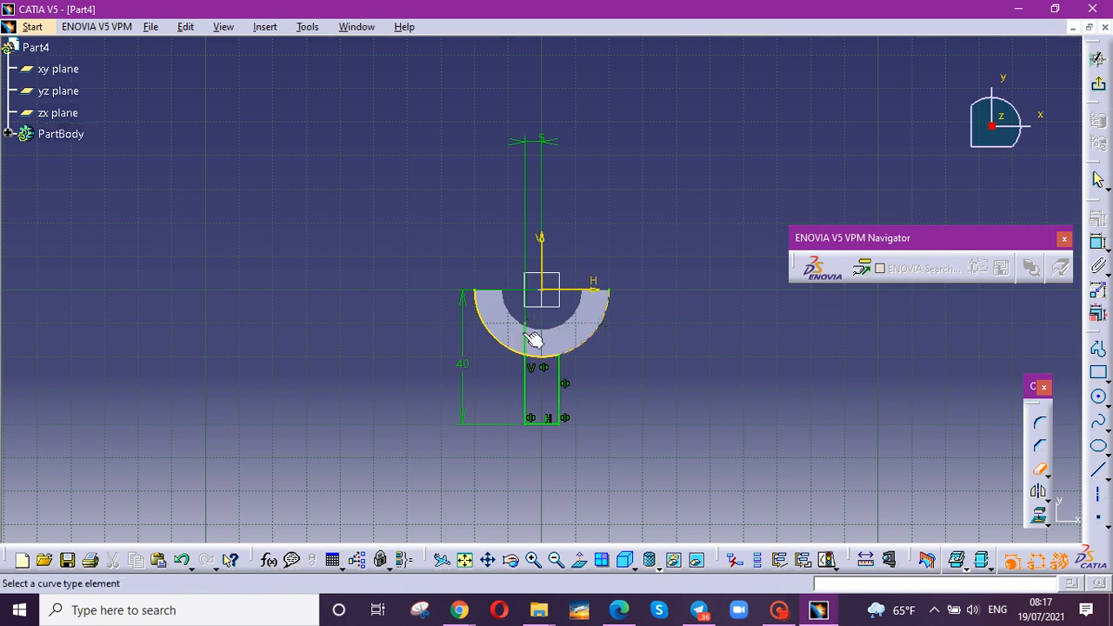
{"action": "left_click", "coordinate": [533, 338]}
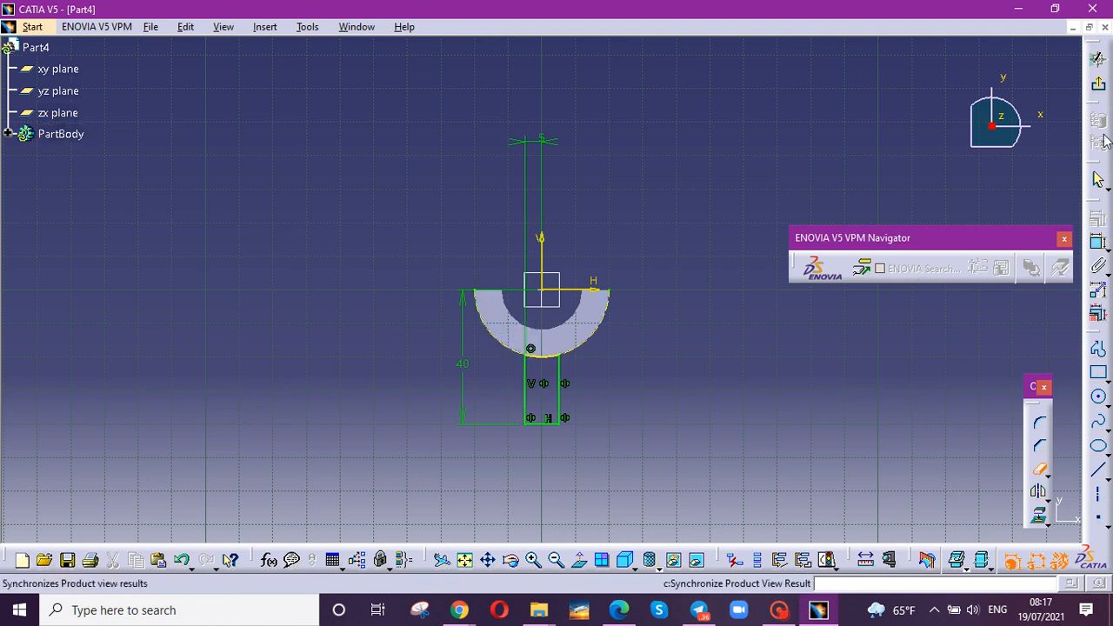
{"action": "left_click", "coordinate": [1098, 89]}
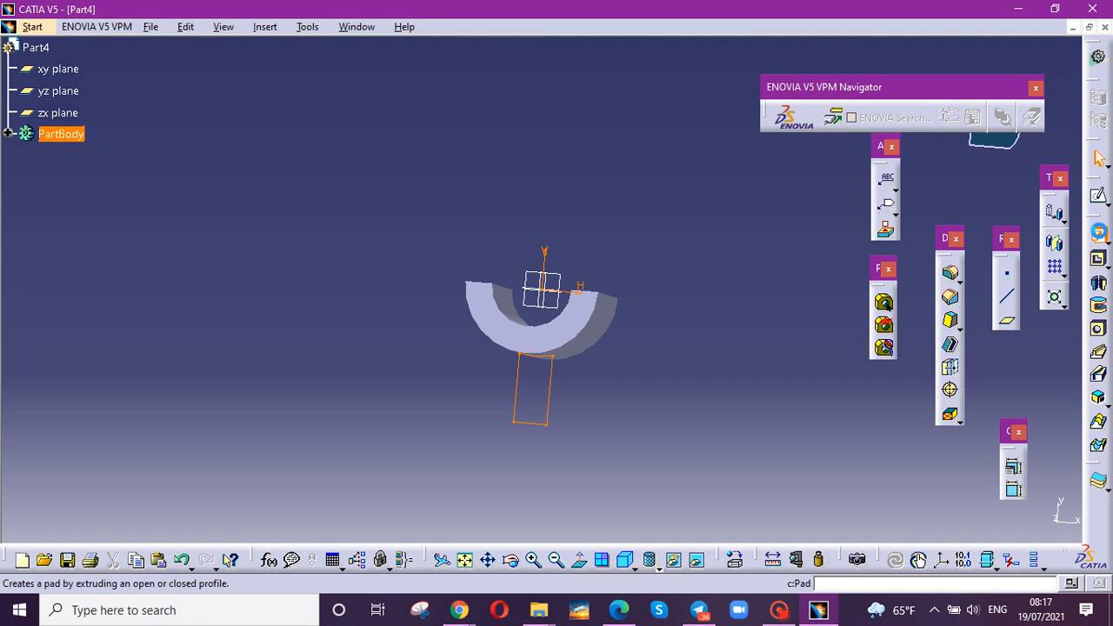
Step: Extrude the stem sketch below the half-ring as a pad with a length of 20 mm and mirrored extent
{"action": "left_click", "coordinate": [884, 302]}
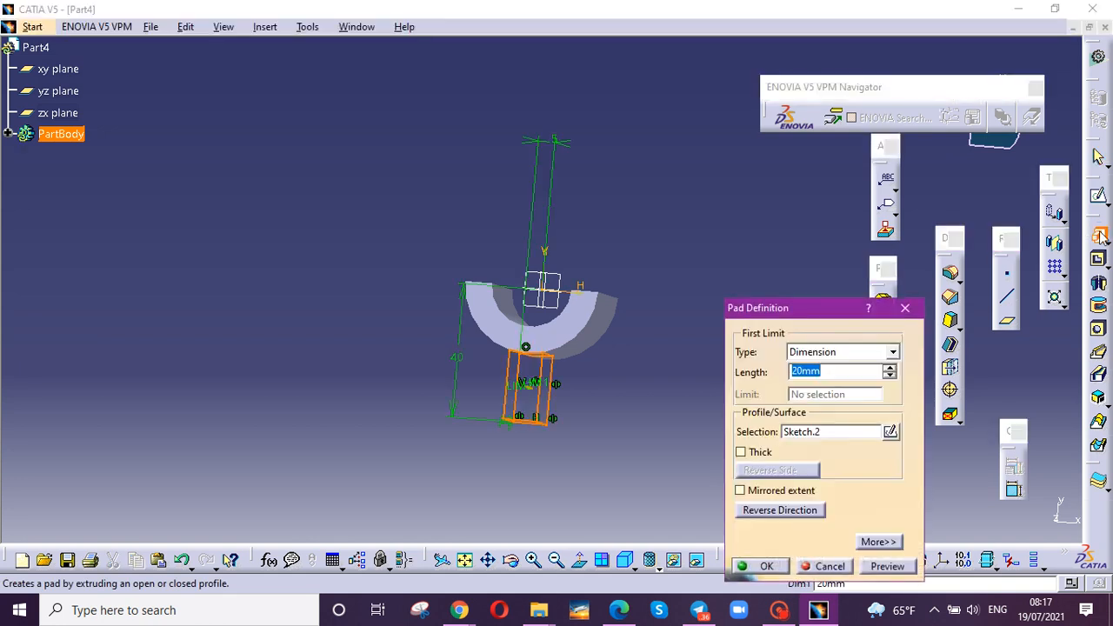
{"action": "left_click", "coordinate": [741, 492]}
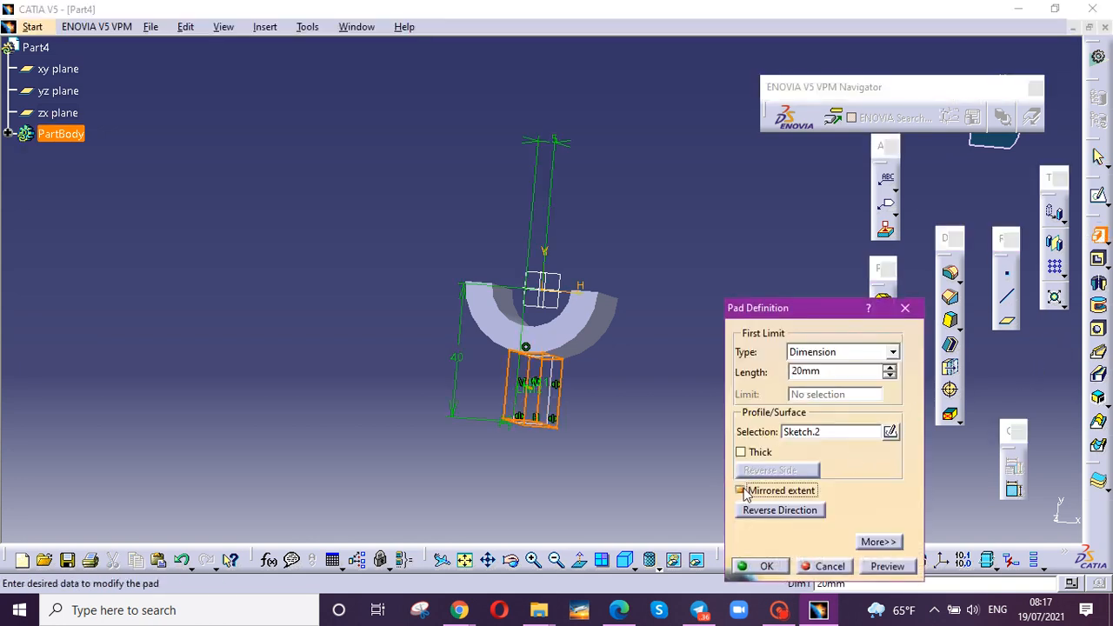
{"action": "left_click", "coordinate": [767, 567]}
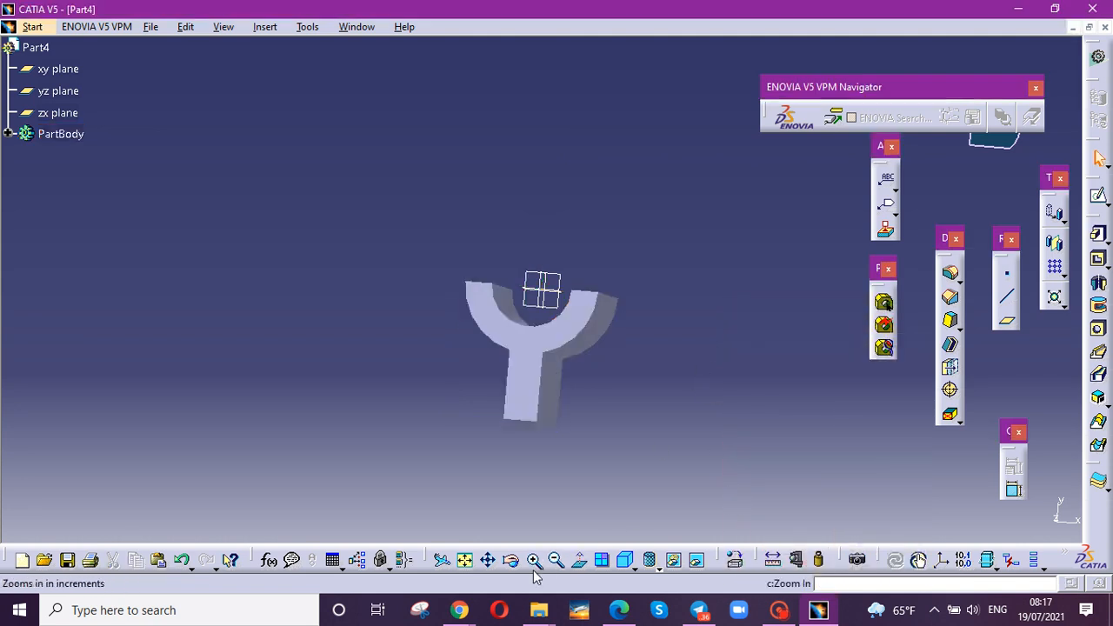
Step: Start a sketch on the xy plane and draw a horizontal line about 50 mm long rightward from the middle of the stem's lower edge
{"action": "left_click", "coordinate": [511, 560]}
{"action": "left_click_drag", "start_coordinate": [525, 475], "coordinate": [606, 186]}
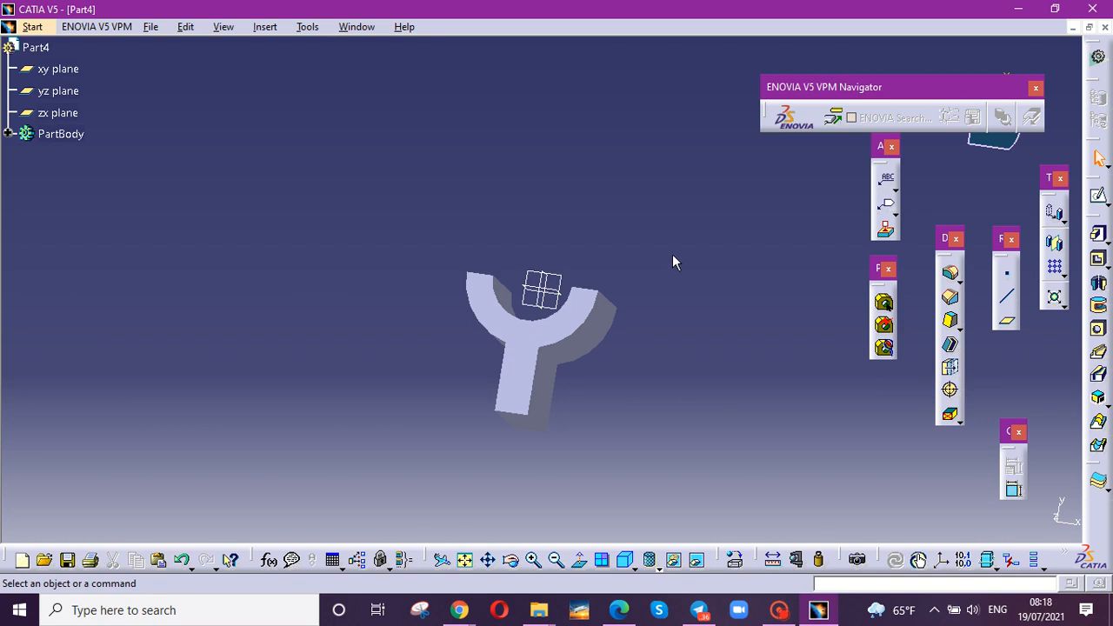
{"action": "left_click", "coordinate": [69, 78]}
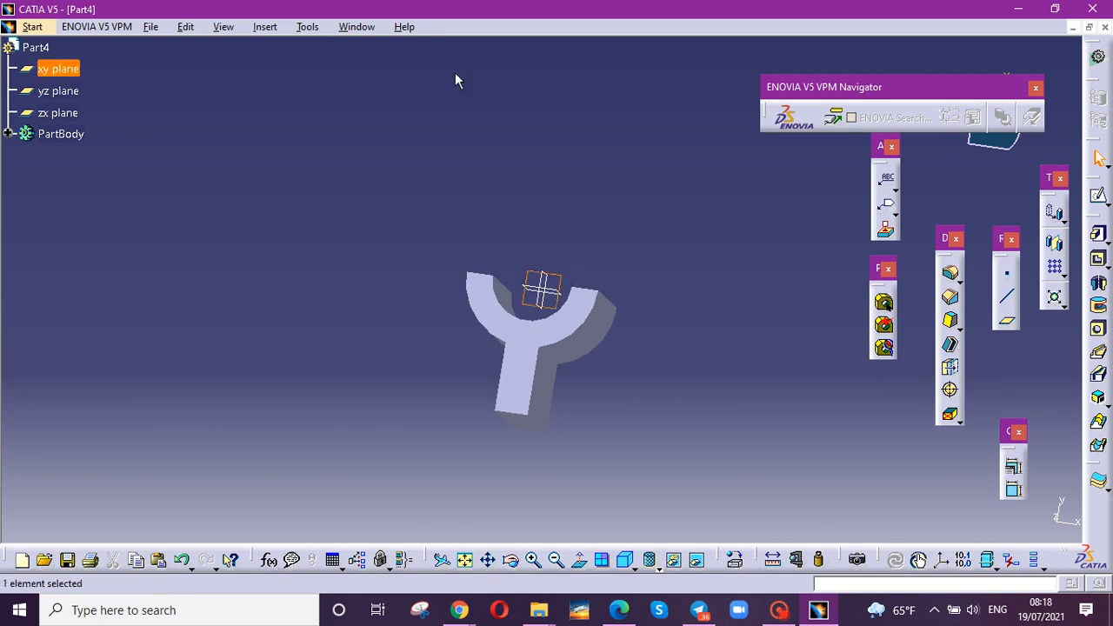
{"action": "left_click", "coordinate": [1098, 198]}
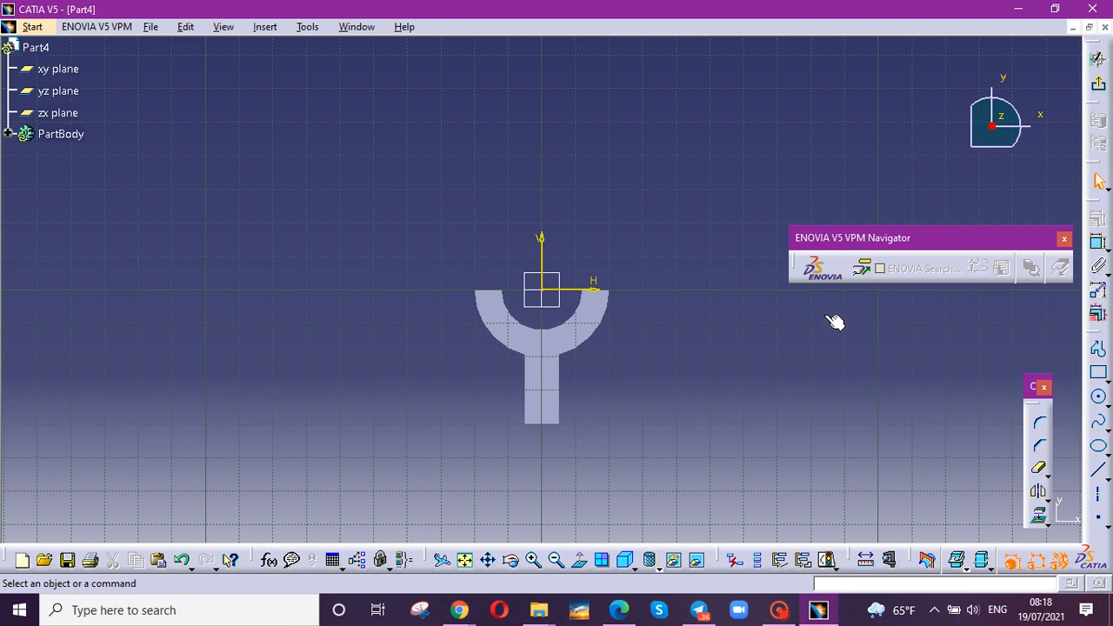
{"action": "left_click", "coordinate": [1099, 470]}
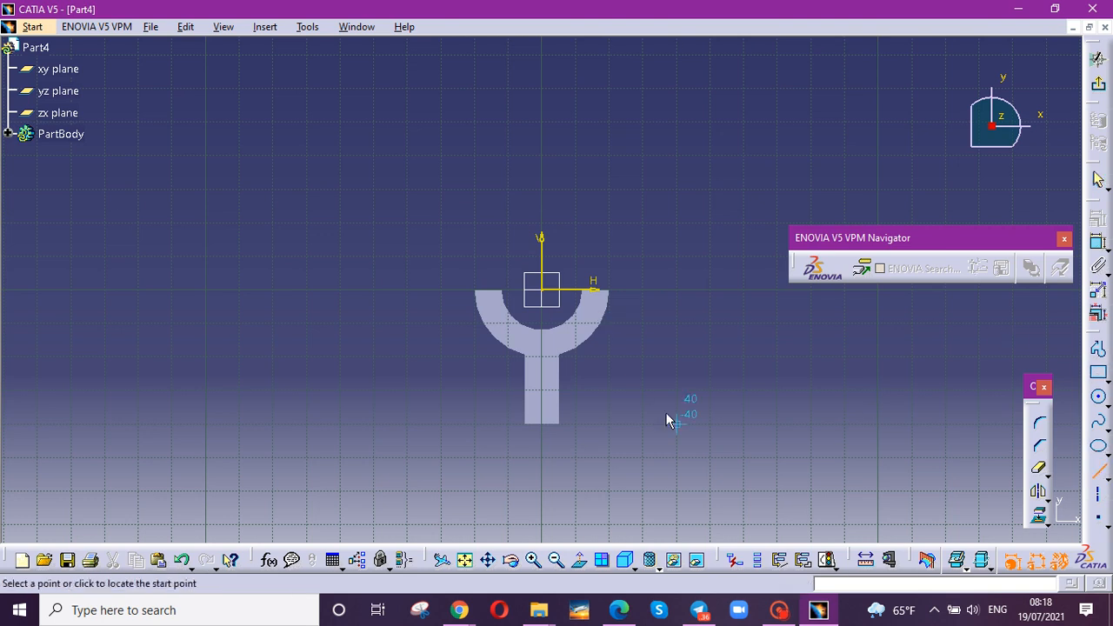
{"action": "left_click", "coordinate": [543, 424]}
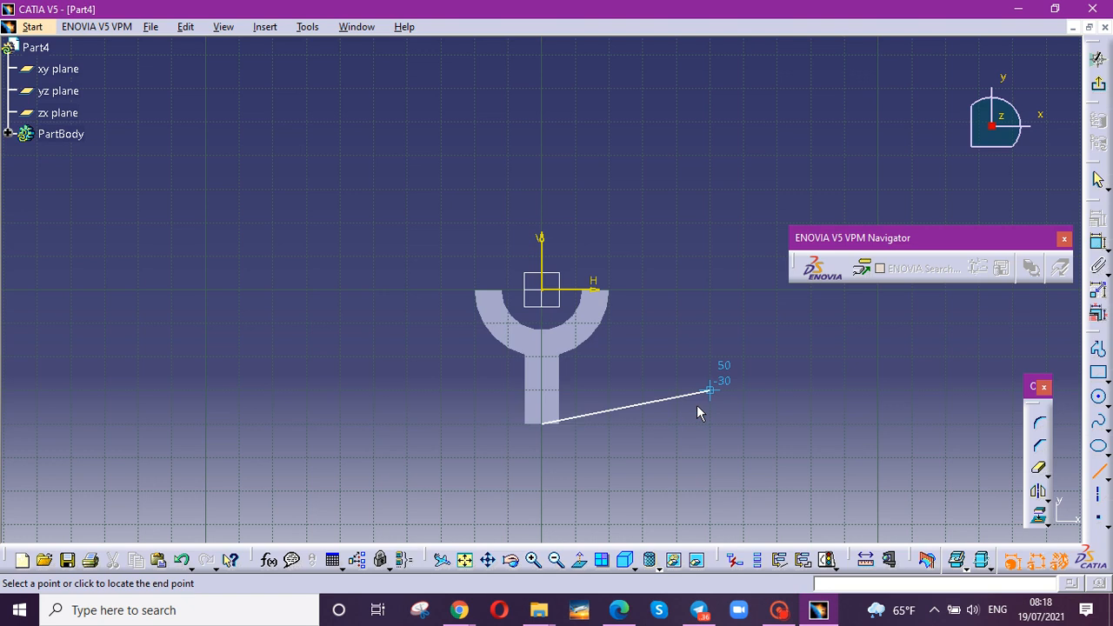
{"action": "left_click", "coordinate": [708, 424]}
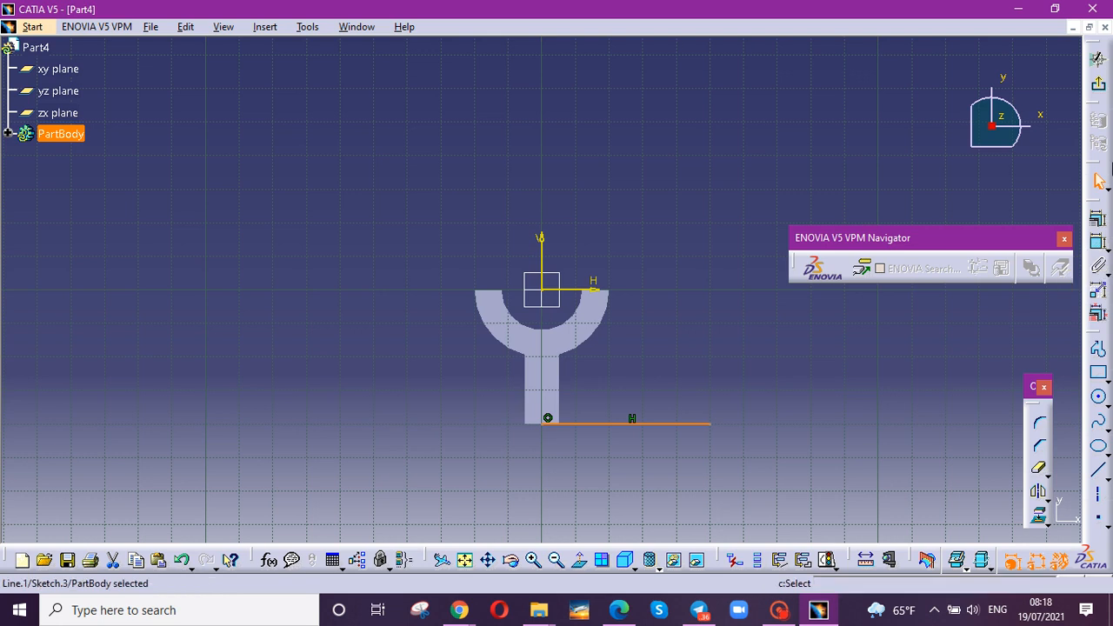
Step: Dimension the horizontal line's length below the sketch geometry and set it to 75/2 mm
{"action": "left_click", "coordinate": [1098, 243]}
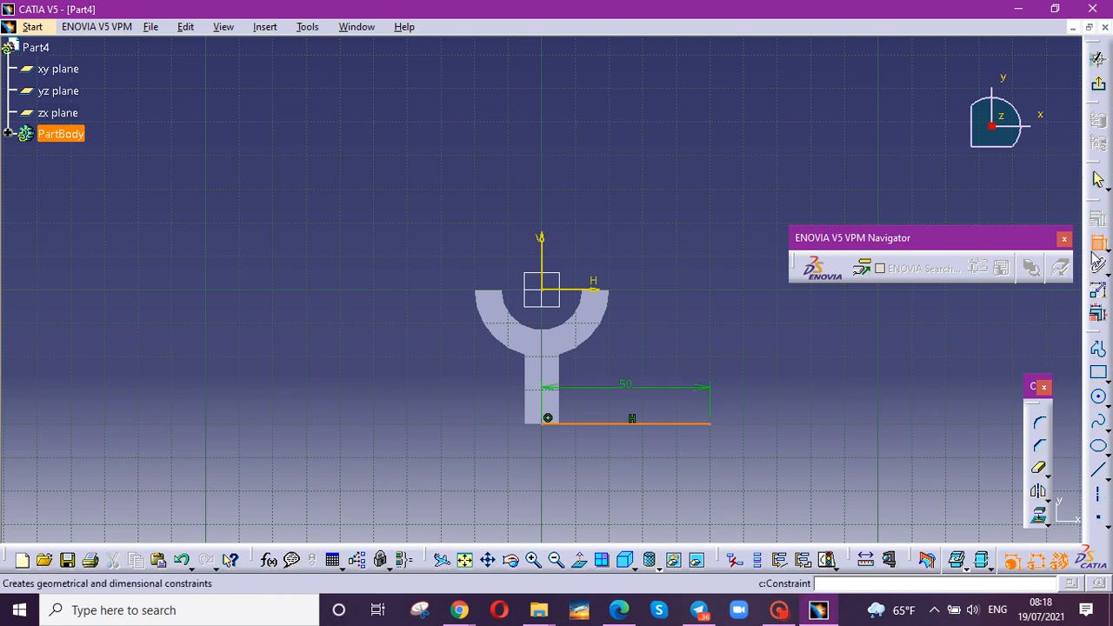
{"action": "left_click", "coordinate": [689, 497]}
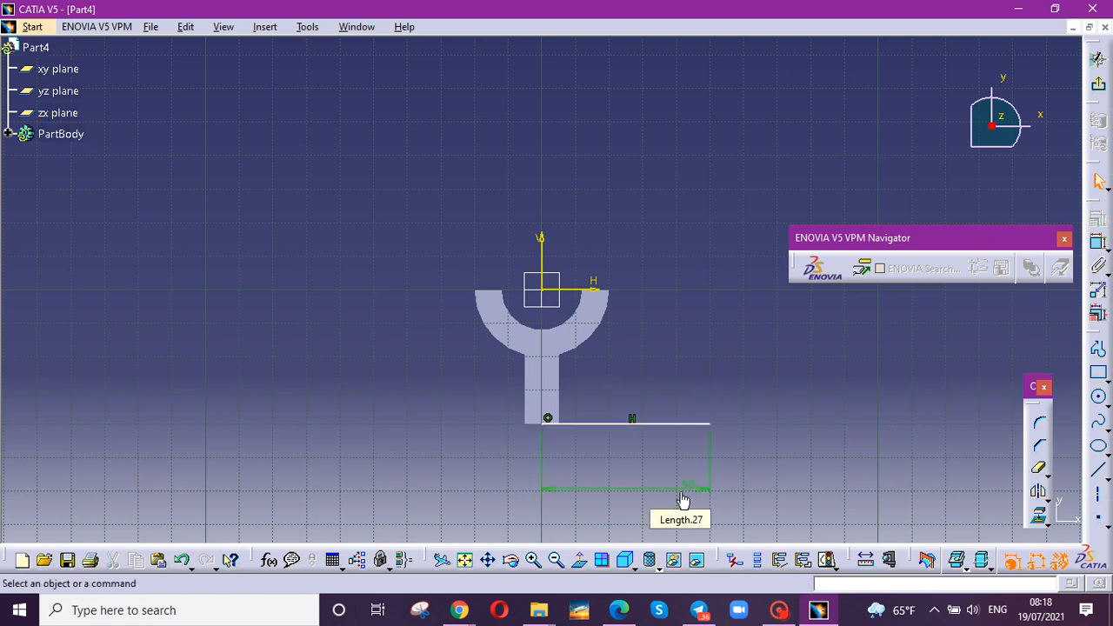
{"action": "double_click", "coordinate": [696, 492]}
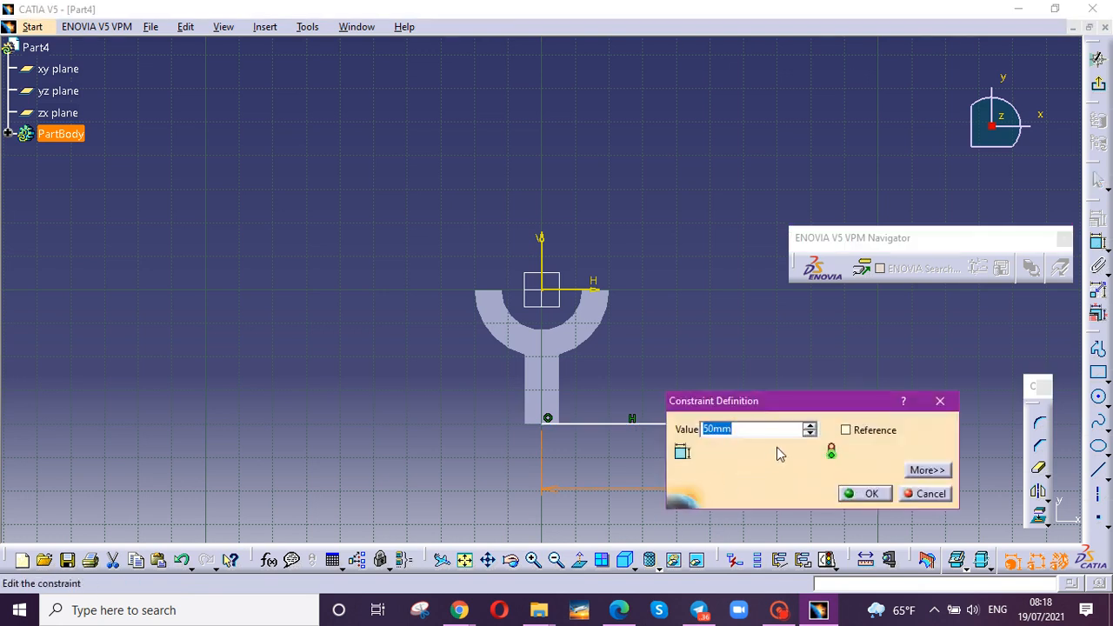
{"action": "type", "text": "75/2"}
{"action": "key", "text": "Return"}
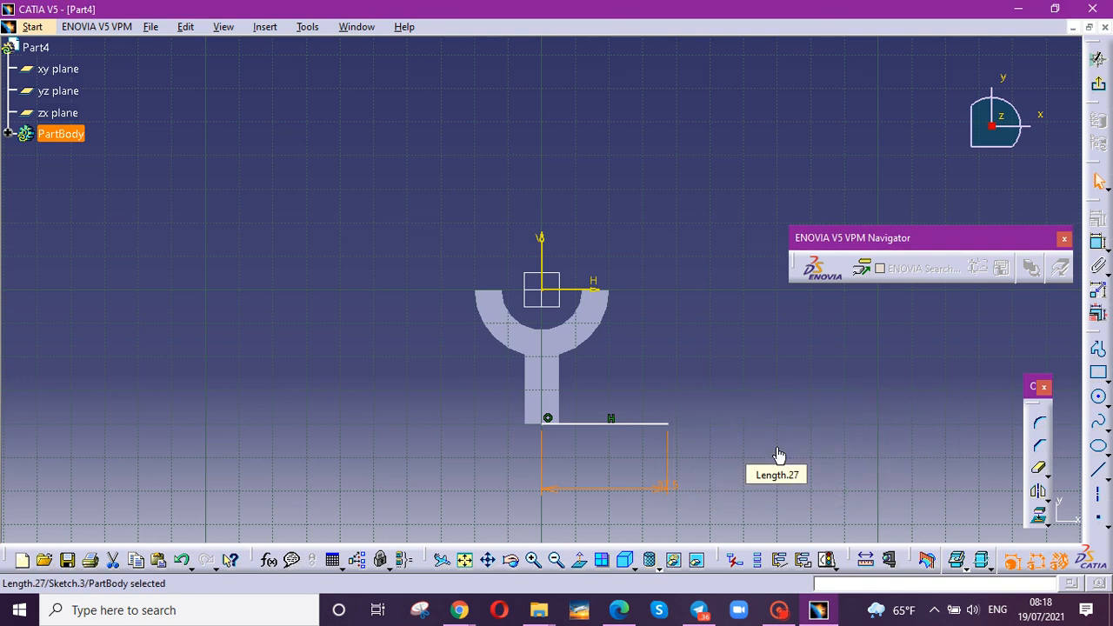
Step: Project the half-ring's right outer arc and the stem's right edge onto the sketch plane
{"action": "left_click", "coordinate": [600, 342]}
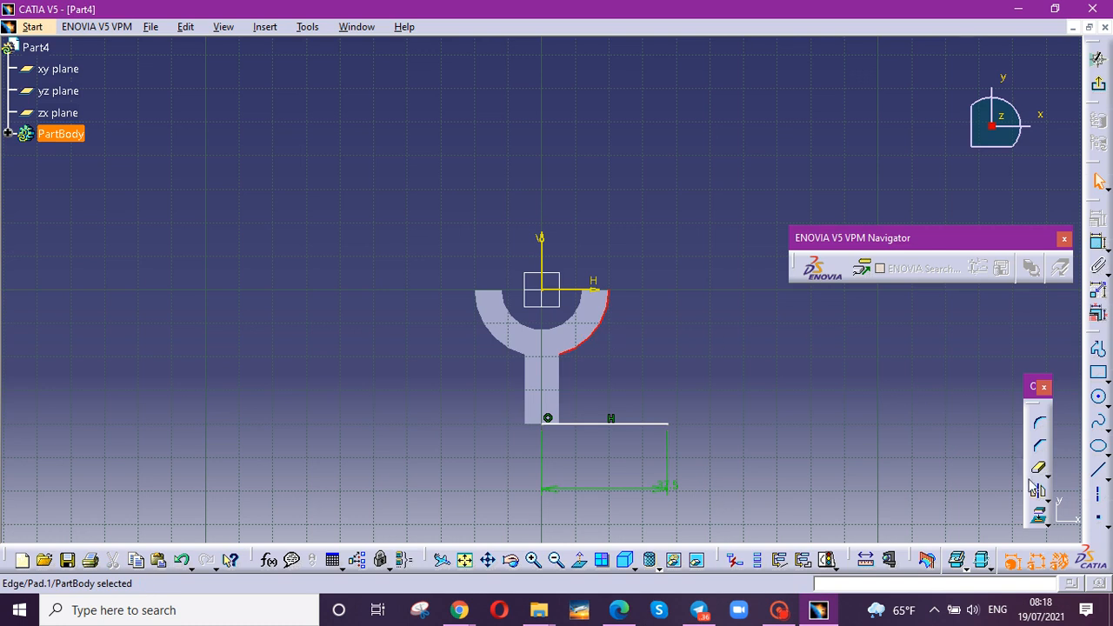
{"action": "left_click", "coordinate": [1038, 516]}
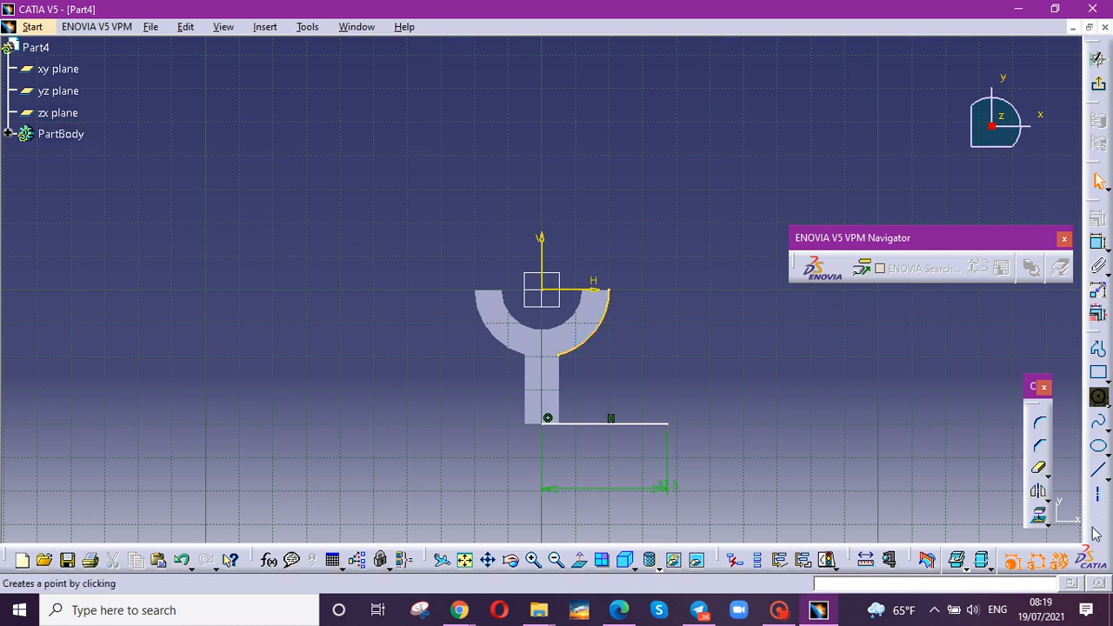
{"action": "left_click", "coordinate": [1038, 516]}
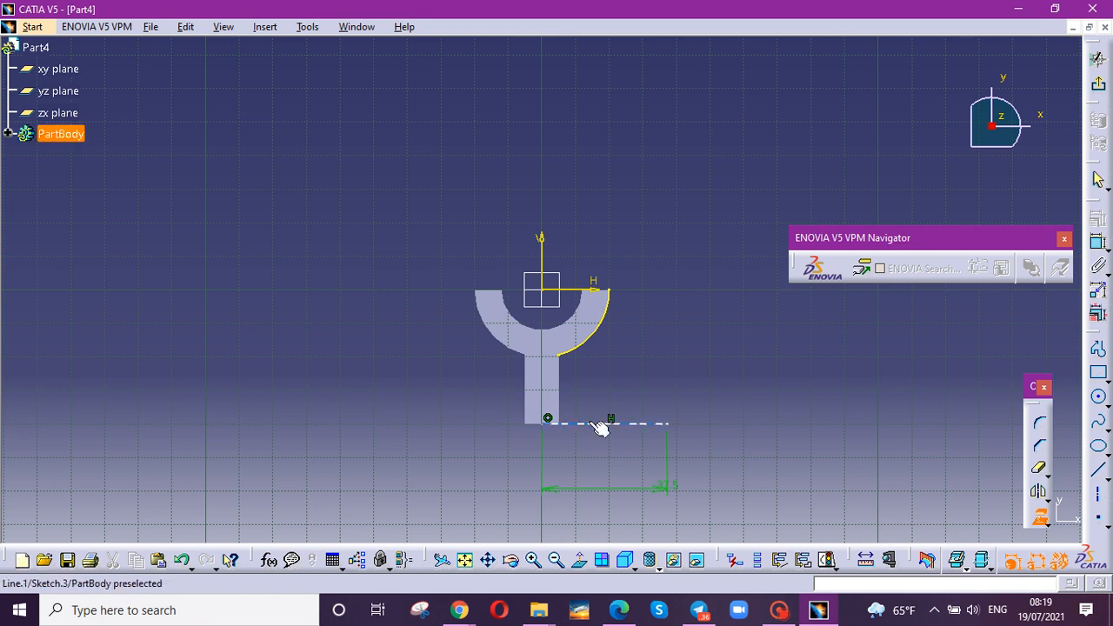
{"action": "left_click", "coordinate": [557, 374]}
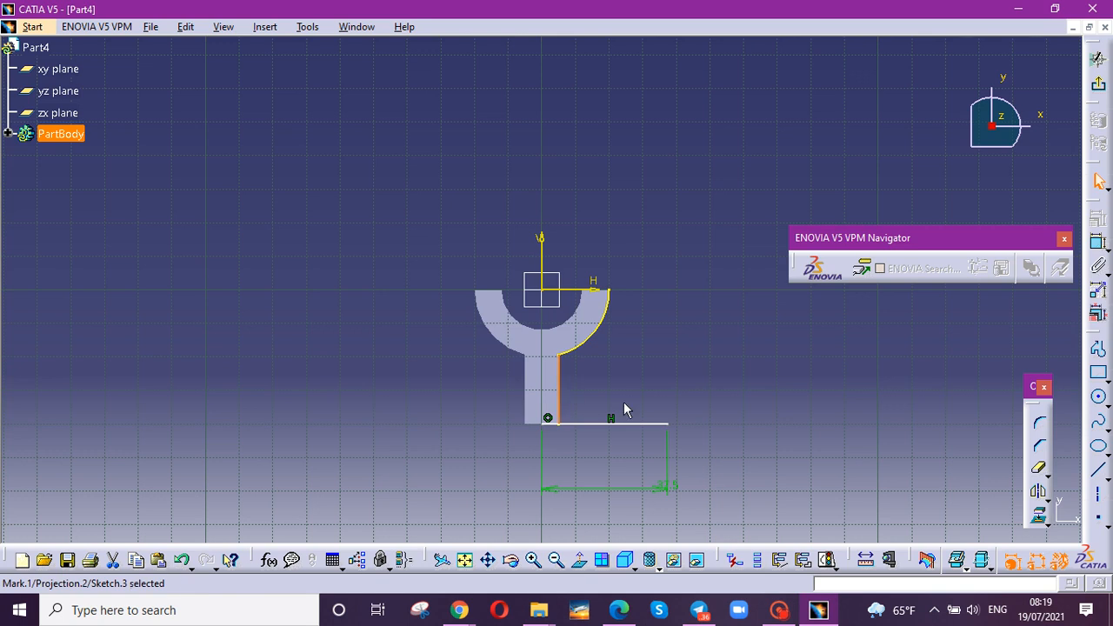
{"action": "left_click", "coordinate": [755, 407]}
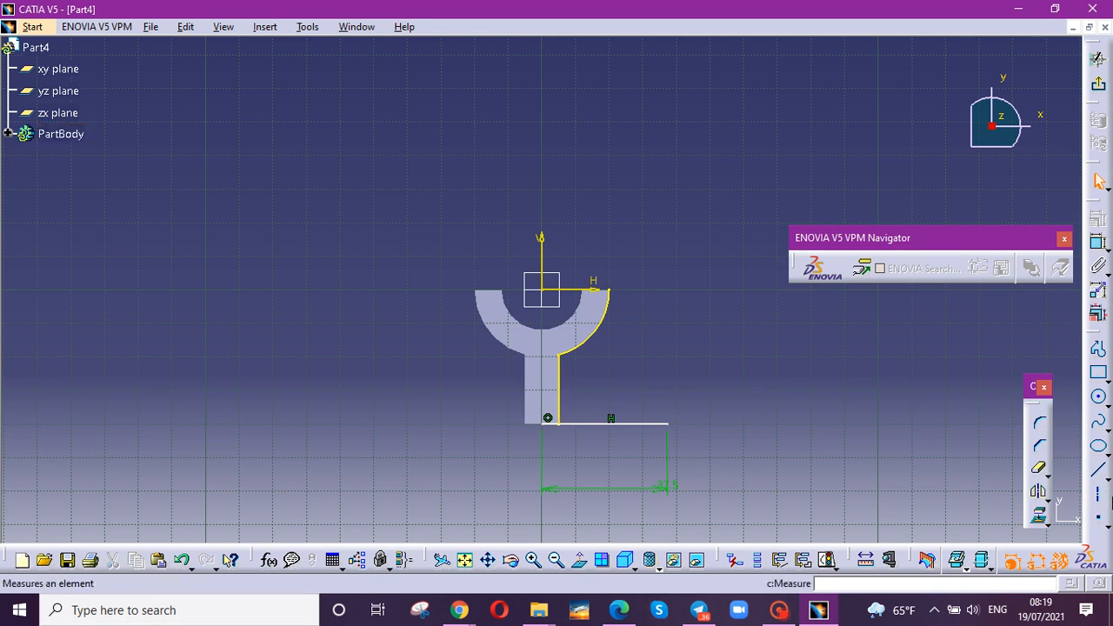
Step: Draw a slanted line from the projected arc's upper end to the outer end of the horizontal line
{"action": "left_click", "coordinate": [1102, 477]}
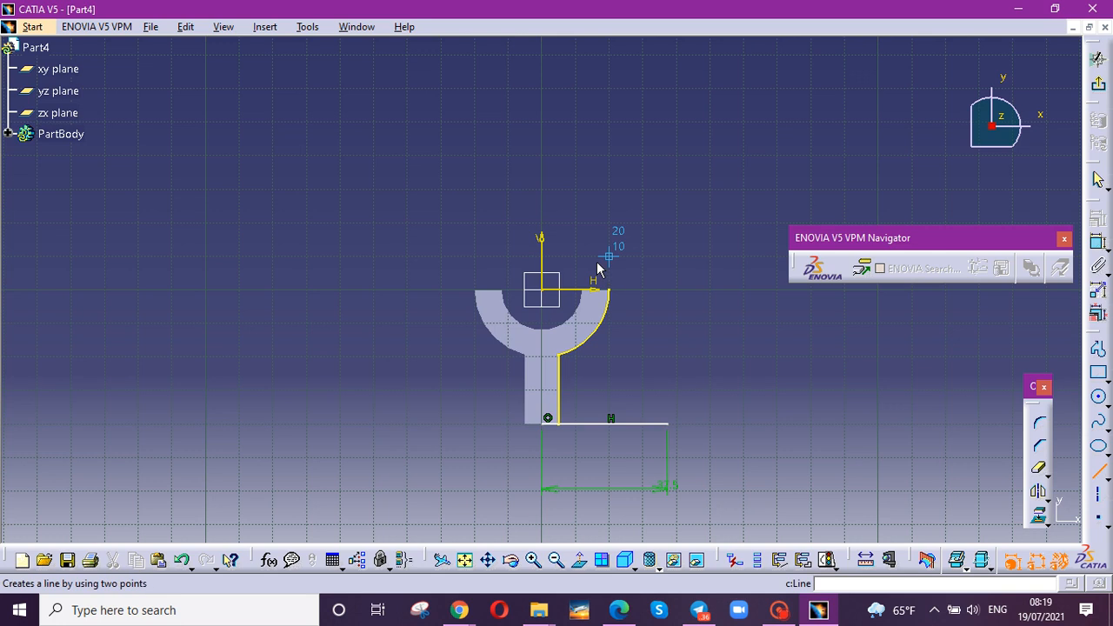
{"action": "left_click", "coordinate": [612, 292]}
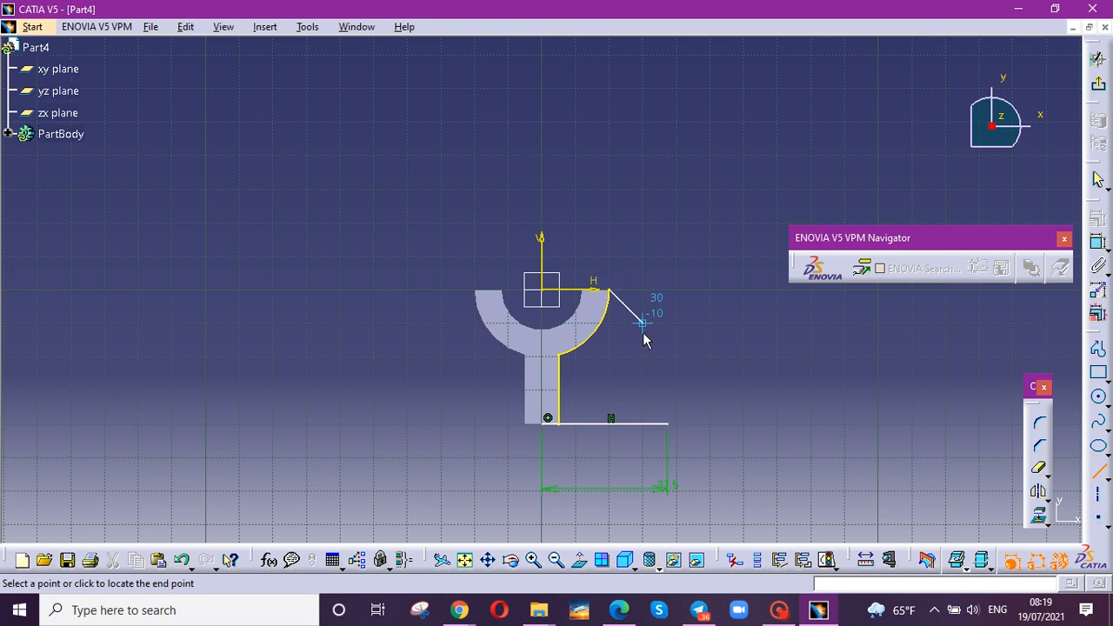
{"action": "left_click", "coordinate": [675, 420]}
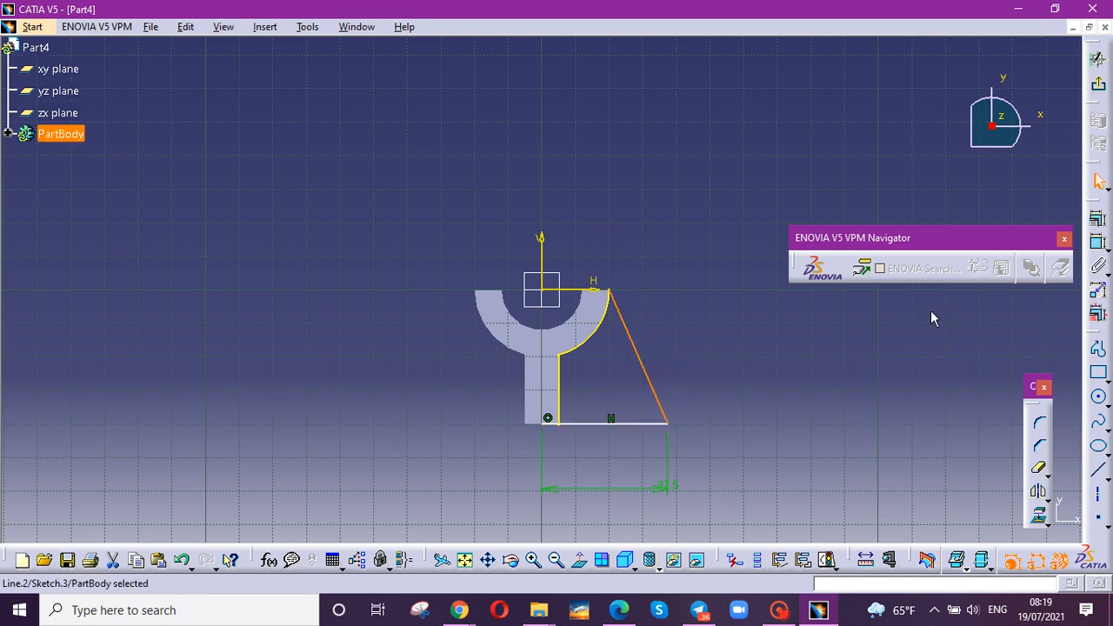
{"action": "left_click", "coordinate": [779, 363]}
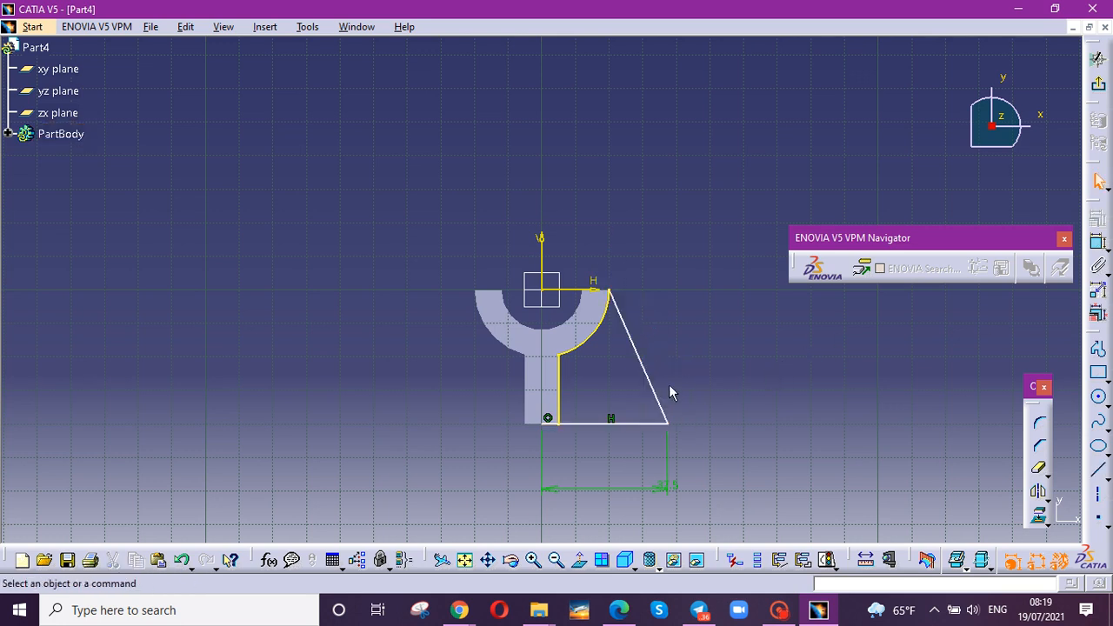
Step: Quick-trim the part of the horizontal line inside the stem, converting its length constraint into a distance
{"action": "left_click", "coordinate": [1039, 467]}
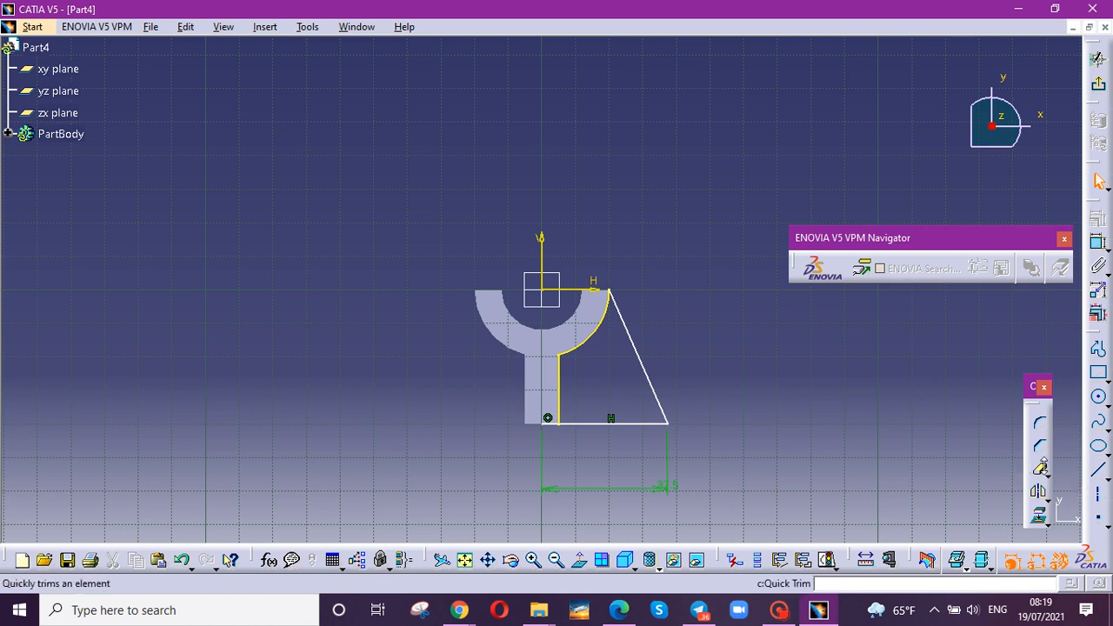
{"action": "left_click", "coordinate": [554, 425]}
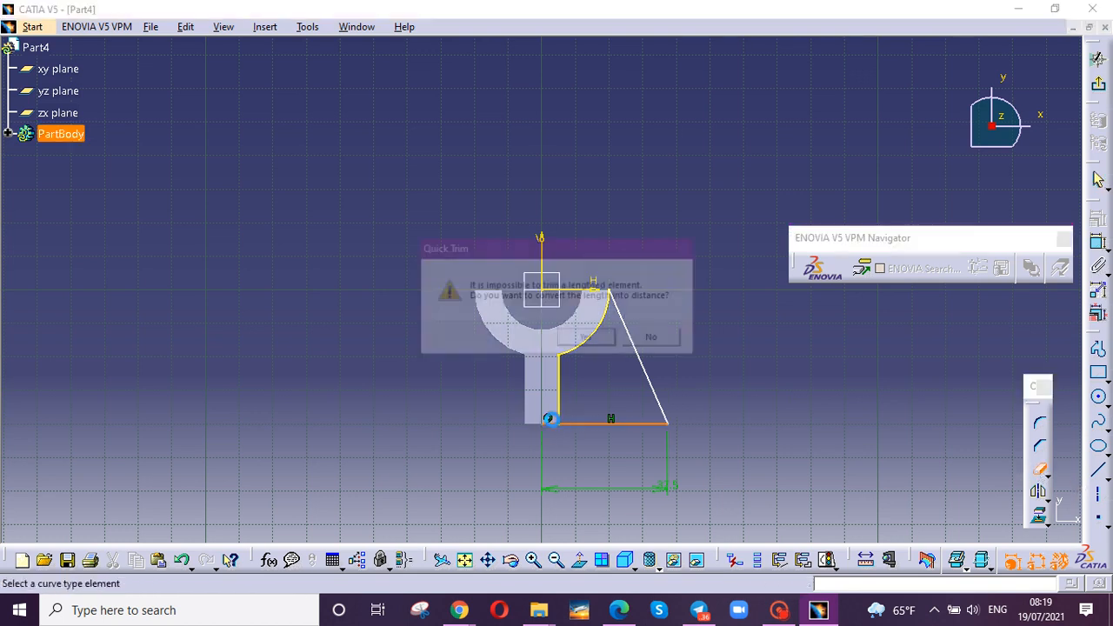
{"action": "left_click", "coordinate": [599, 339]}
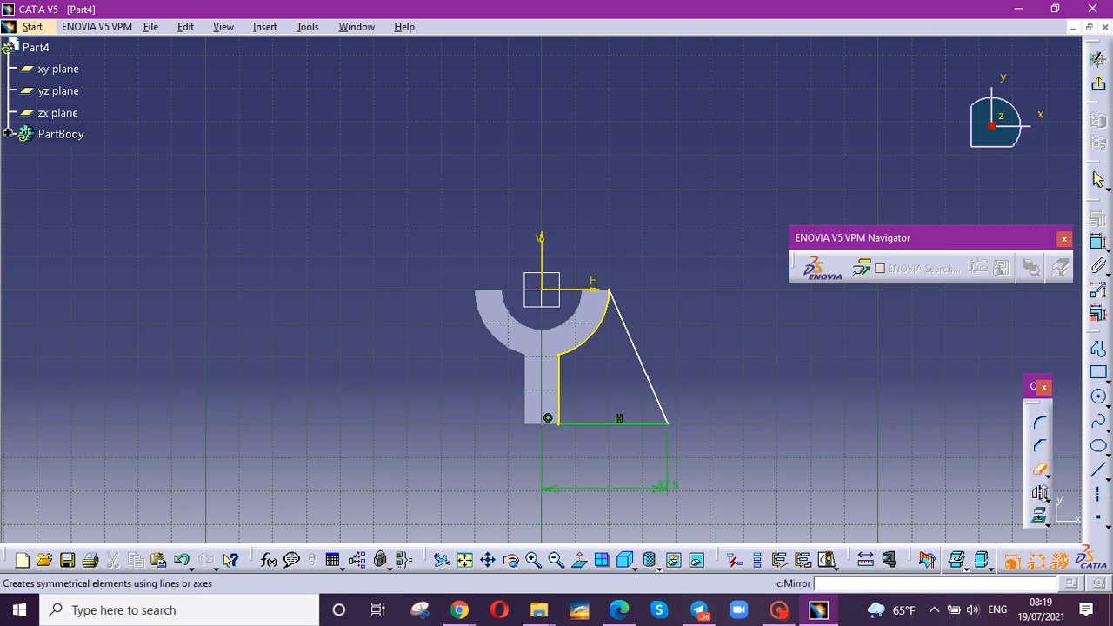
Step: Mirror the slanted line, projected arc, projected stem edge and horizontal line about the vertical axis, and leave the sketch
{"action": "left_click", "coordinate": [1040, 494]}
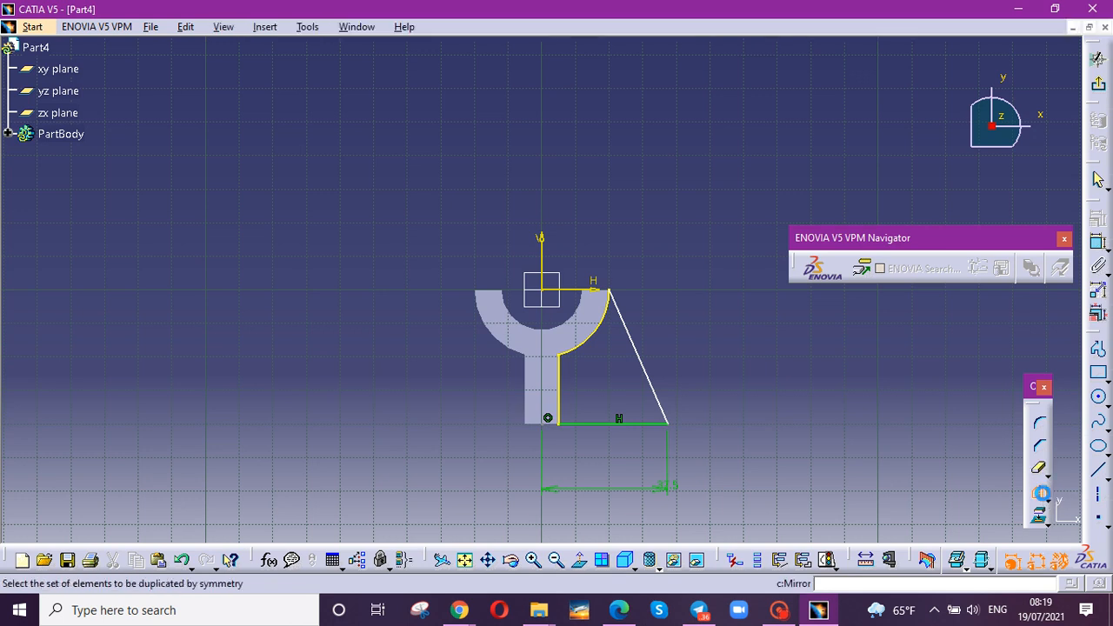
{"action": "left_click", "coordinate": [652, 360]}
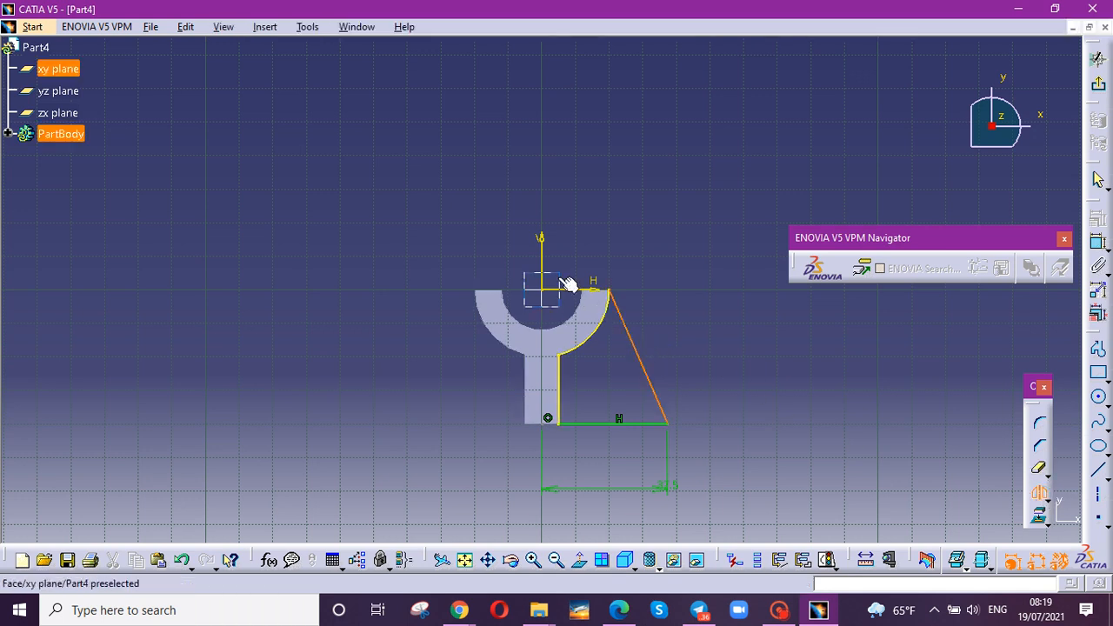
{"action": "left_click", "coordinate": [543, 252]}
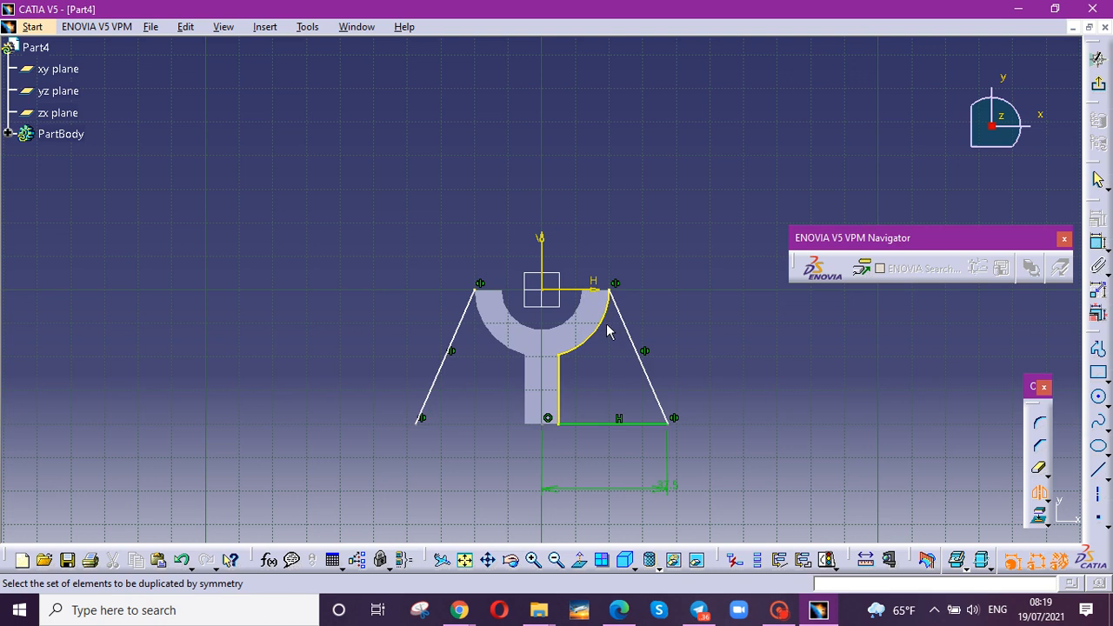
{"action": "left_click", "coordinate": [608, 331]}
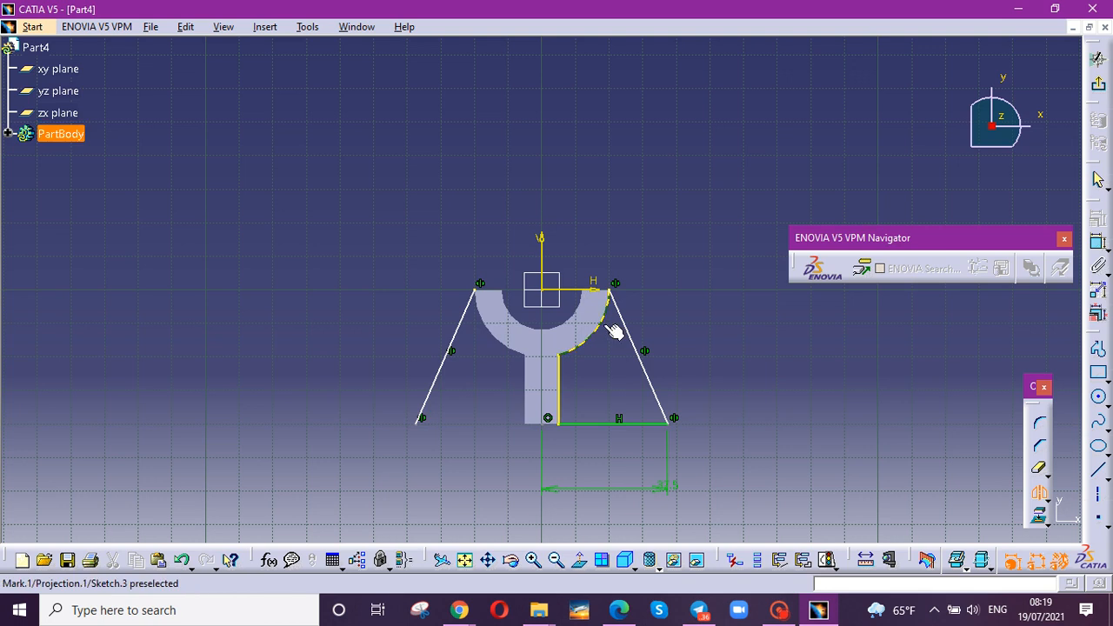
{"action": "left_click", "coordinate": [544, 248]}
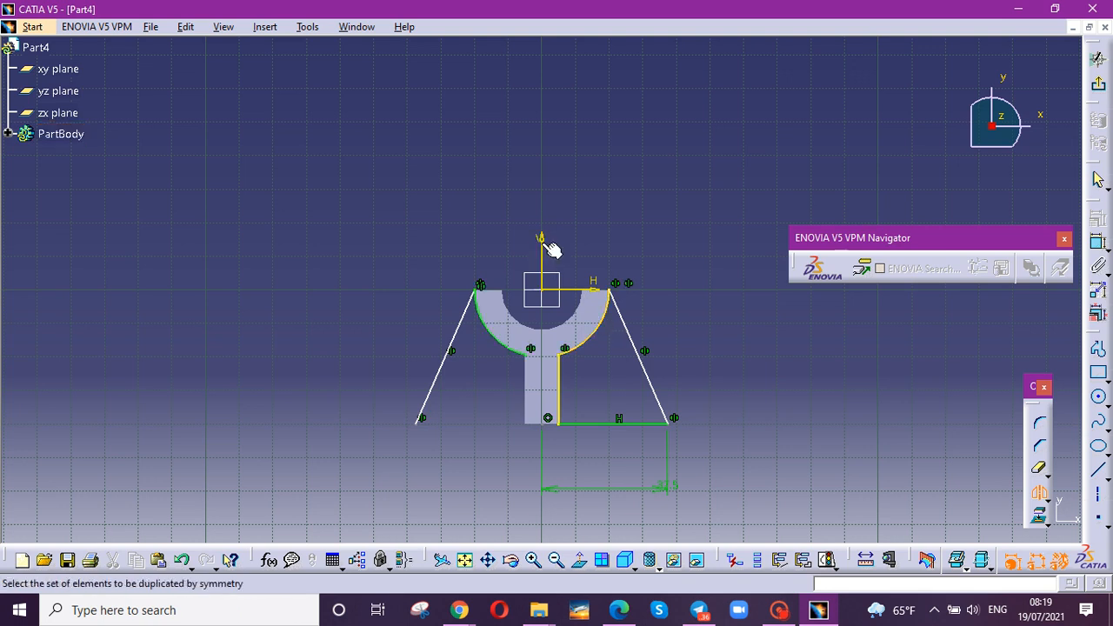
{"action": "left_click", "coordinate": [559, 396]}
{"action": "left_click", "coordinate": [543, 248]}
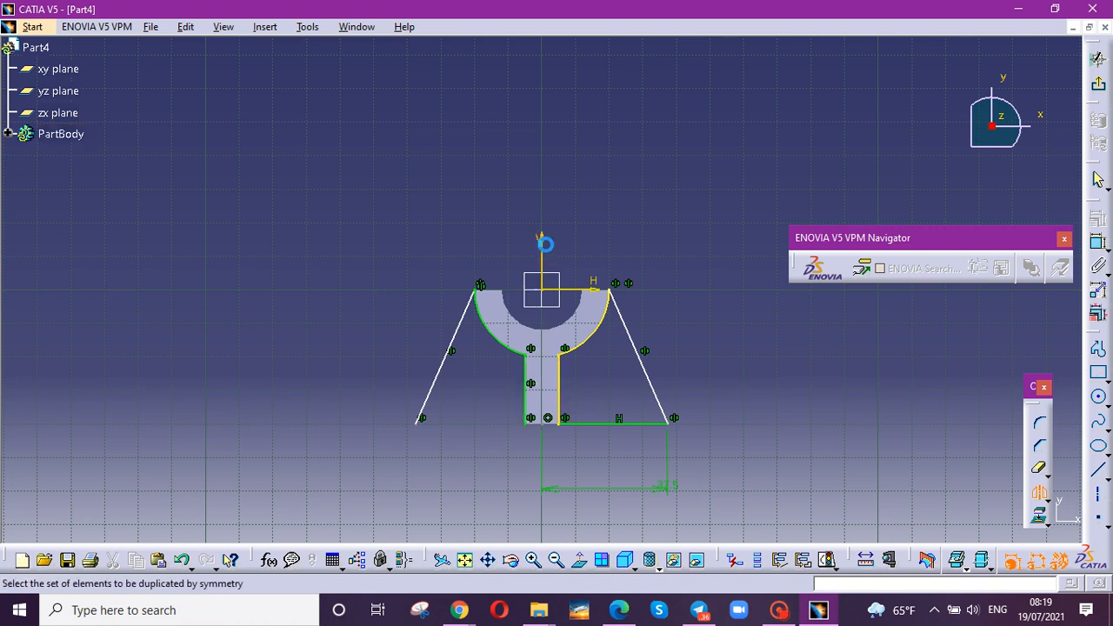
{"action": "left_click", "coordinate": [597, 424]}
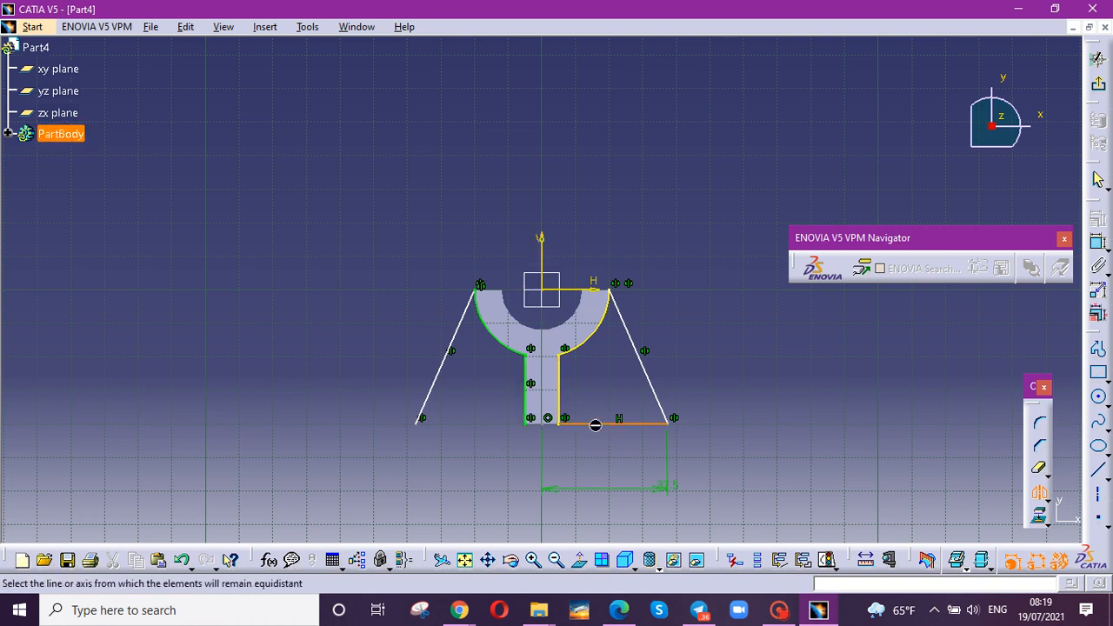
{"action": "left_click", "coordinate": [541, 241]}
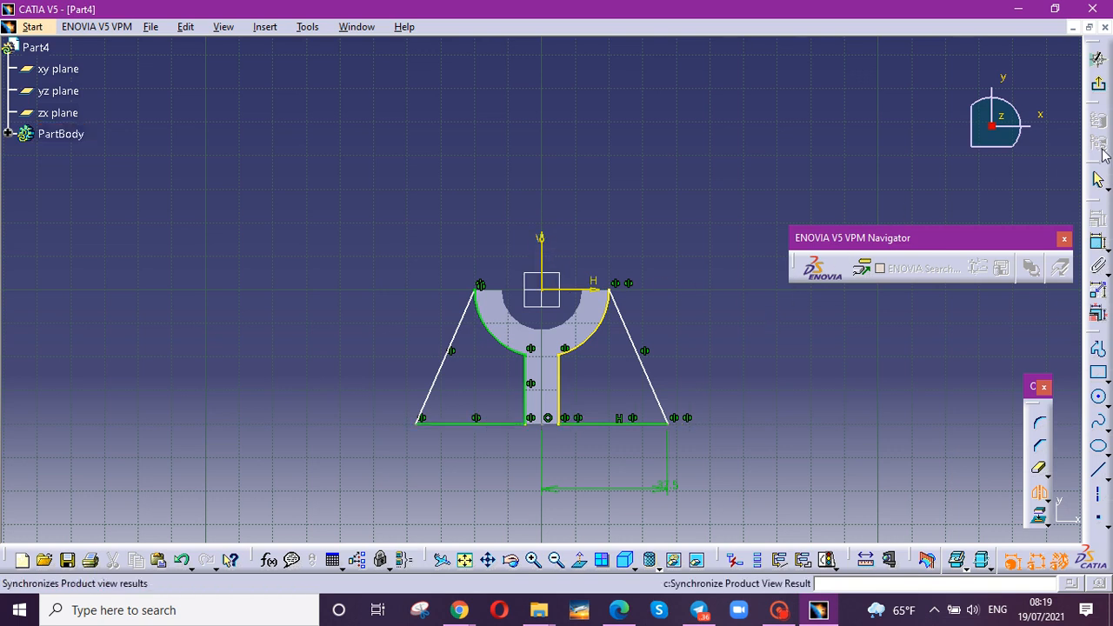
{"action": "left_click", "coordinate": [1096, 85]}
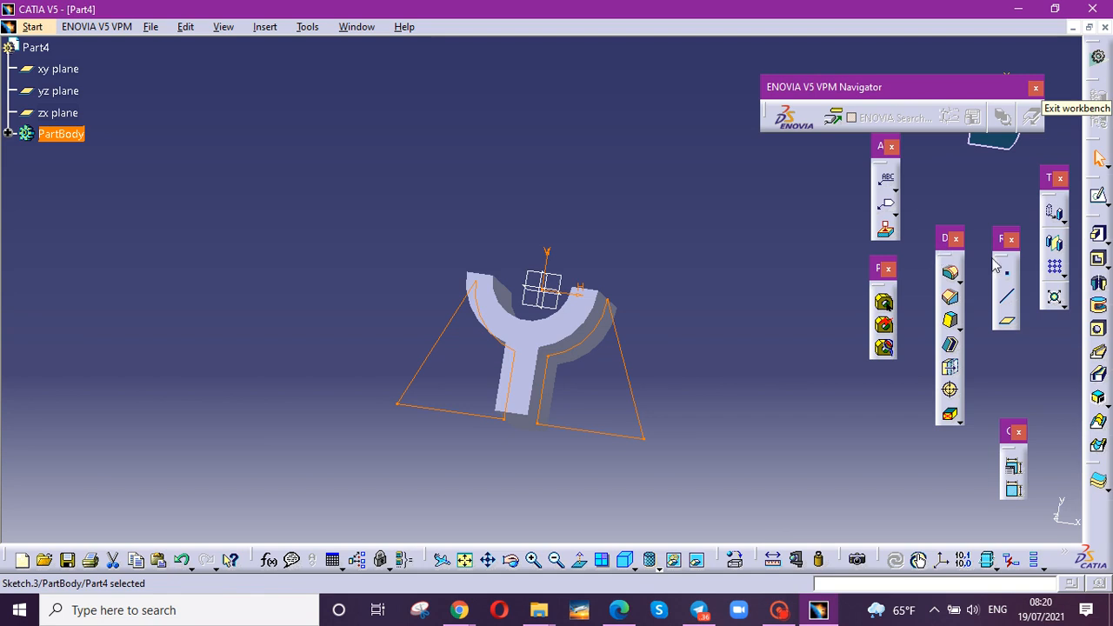
Step: Extrude the two side-web profiles as a pad with a length of 5 mm and mirrored extent
{"action": "left_click", "coordinate": [1098, 236]}
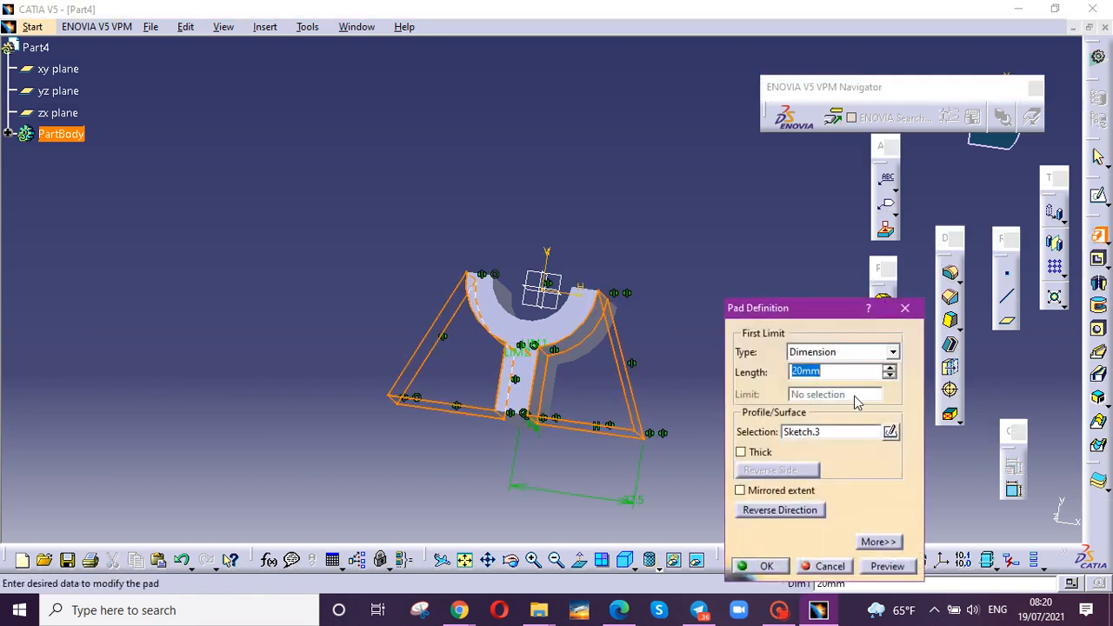
{"action": "type", "text": "5"}
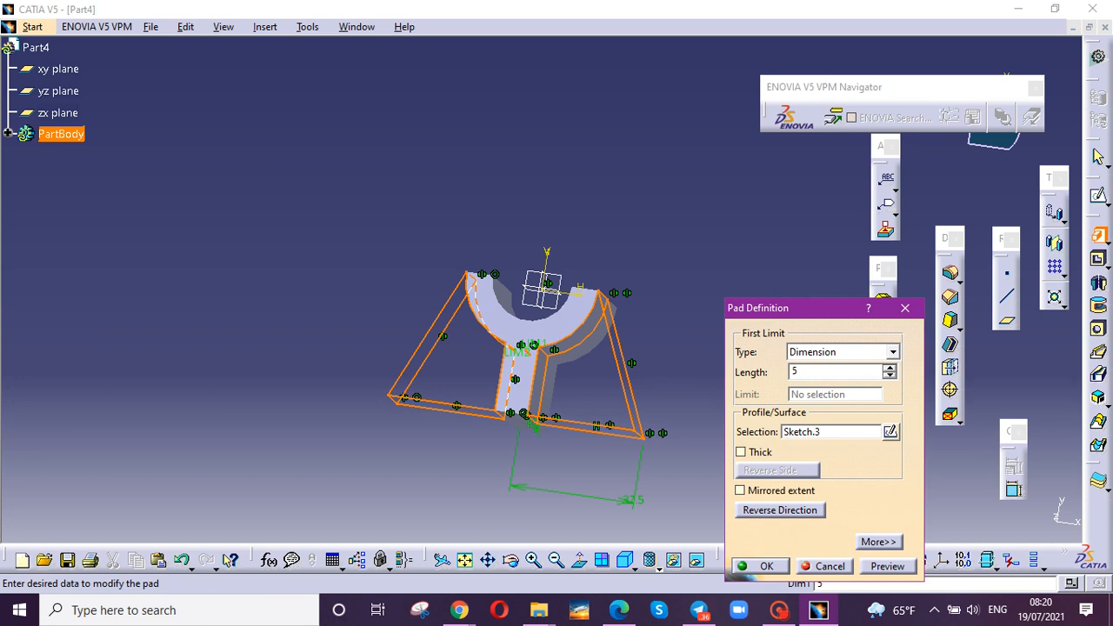
{"action": "left_click", "coordinate": [740, 490]}
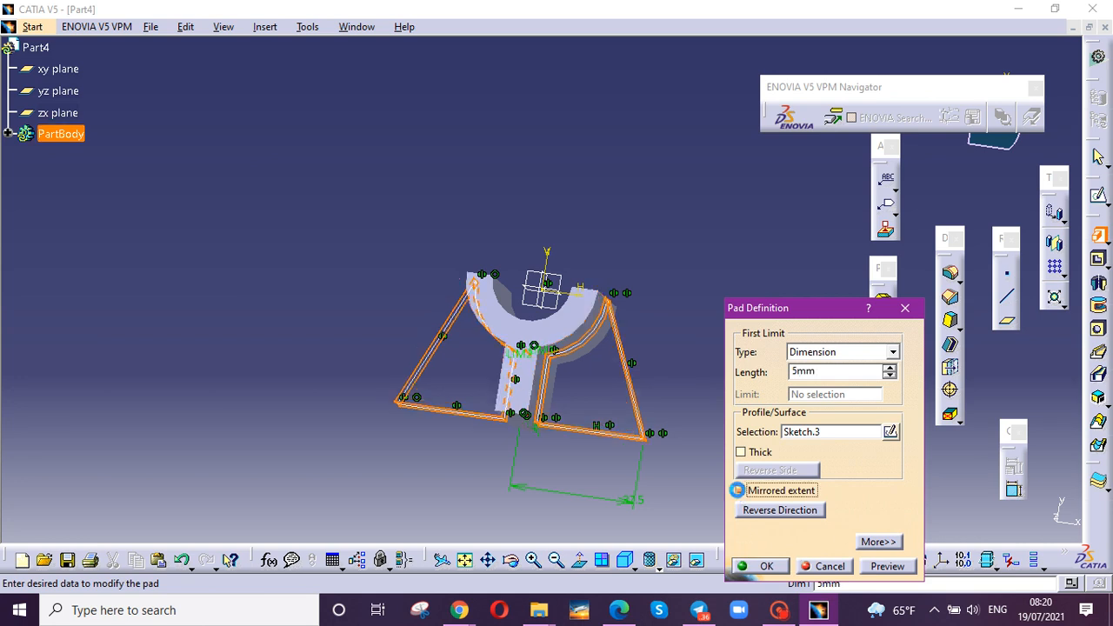
{"action": "left_click", "coordinate": [758, 566]}
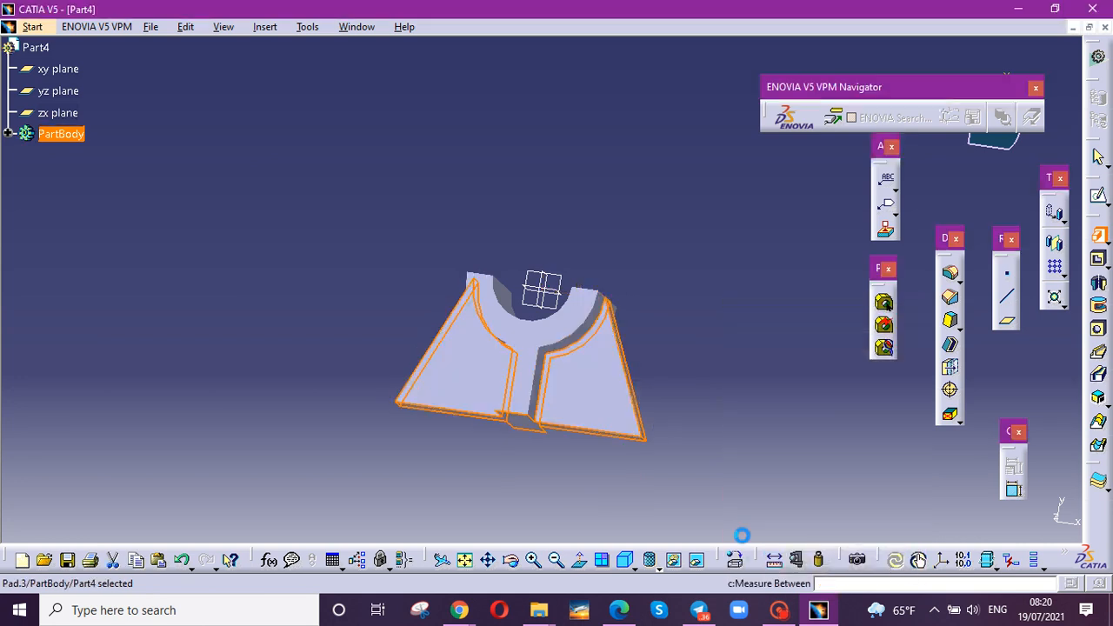
{"action": "left_click", "coordinate": [730, 376]}
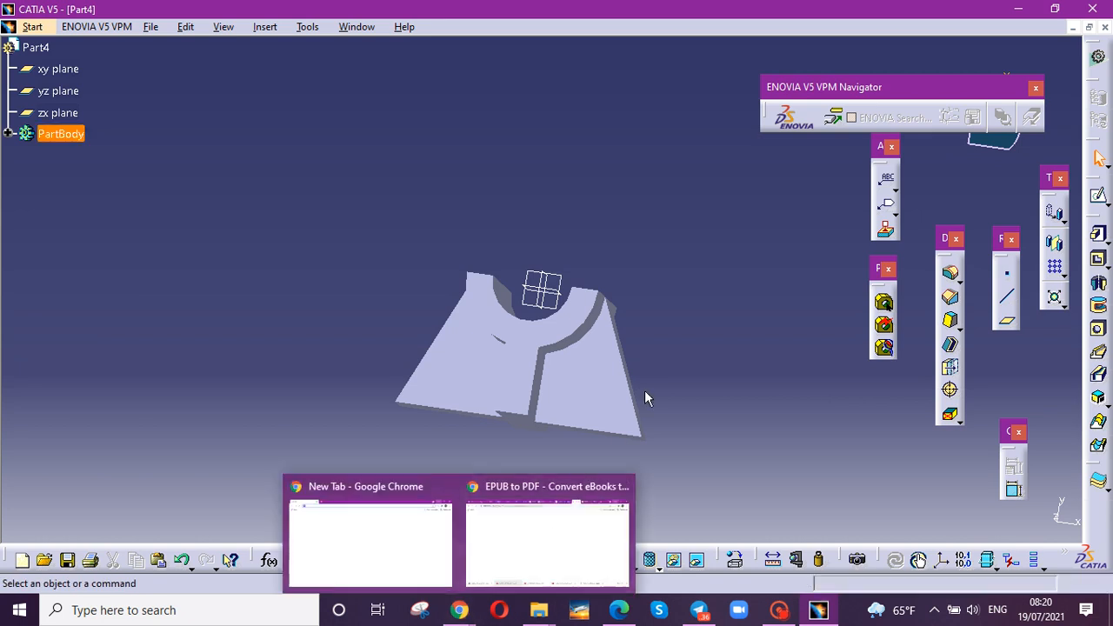
{"action": "left_click", "coordinate": [511, 561]}
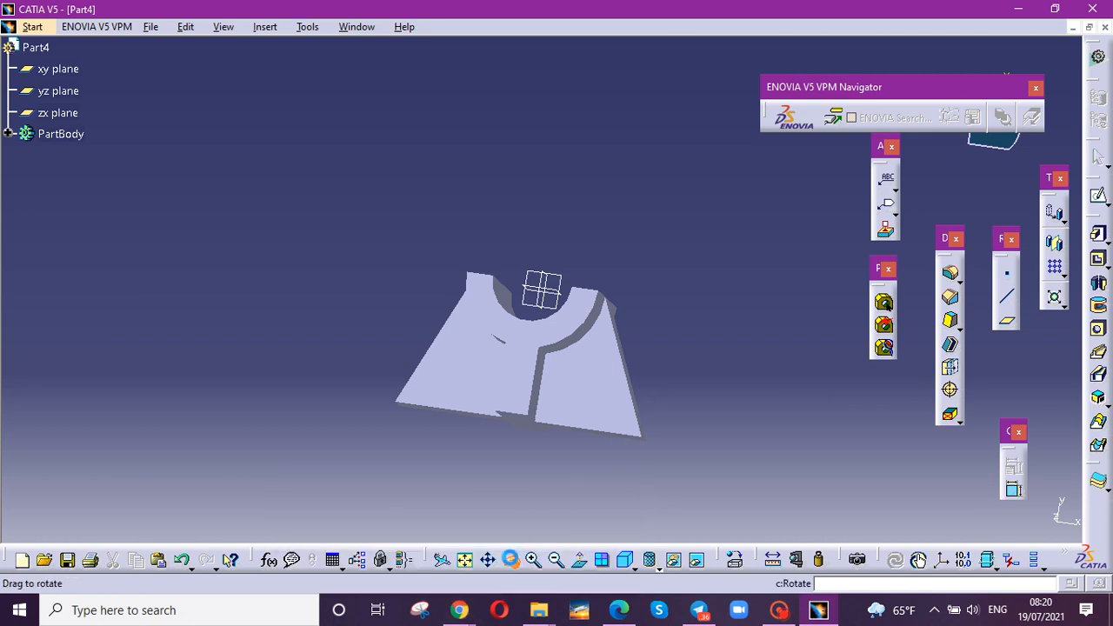
{"action": "left_click_drag", "start_coordinate": [592, 313], "coordinate": [556, 417]}
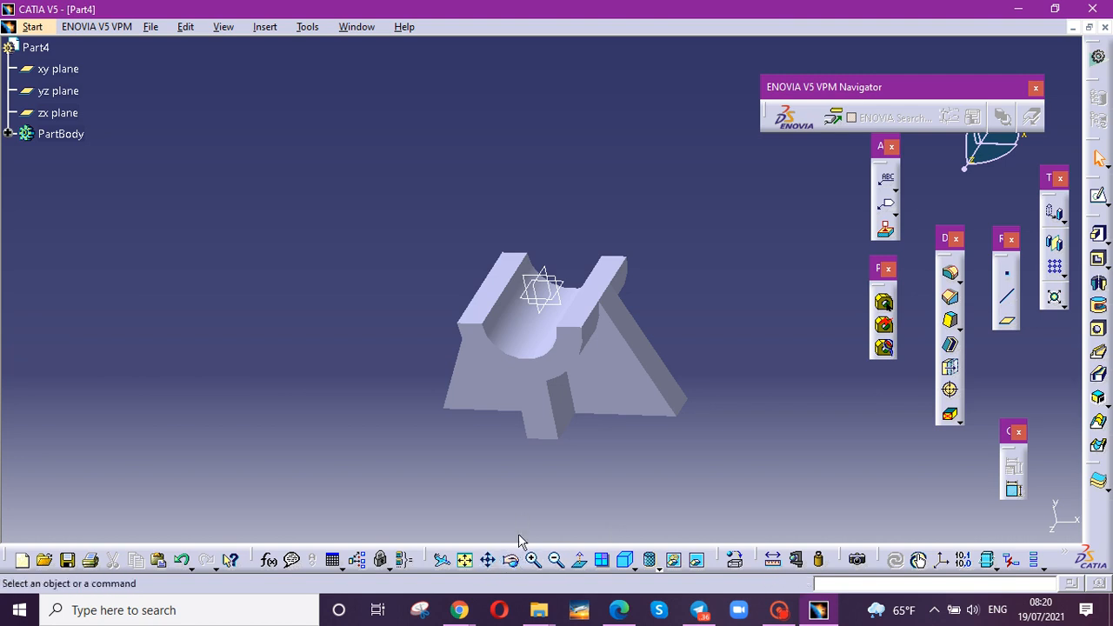
{"action": "middle_click_drag", "start_coordinate": [519, 520], "coordinate": [581, 84]}
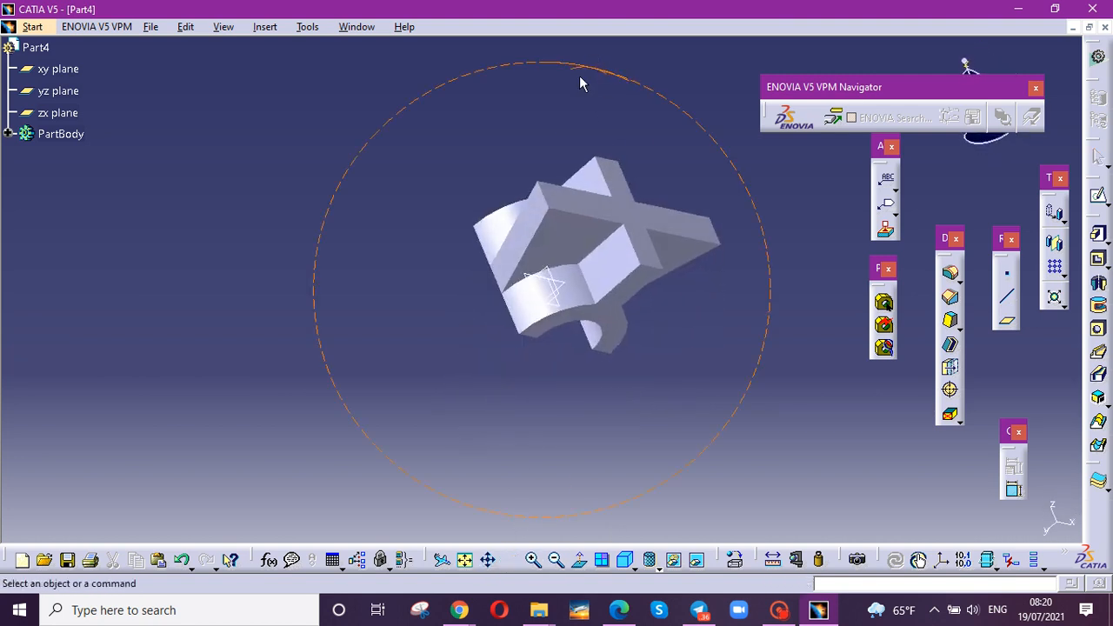
{"action": "left_click", "coordinate": [638, 219]}
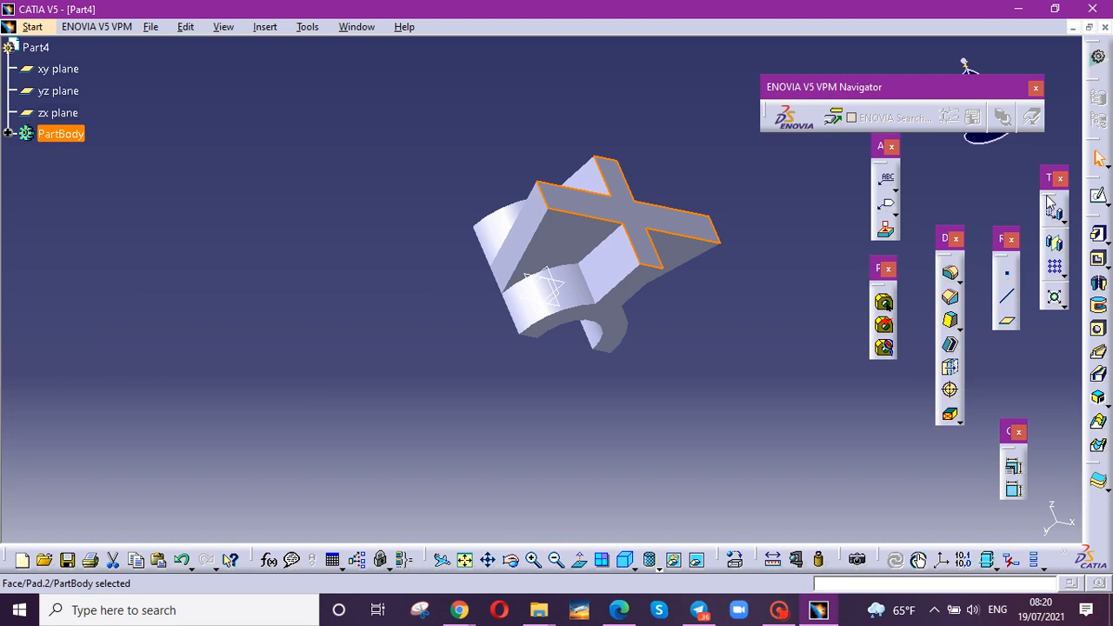
{"action": "left_click", "coordinate": [1099, 195]}
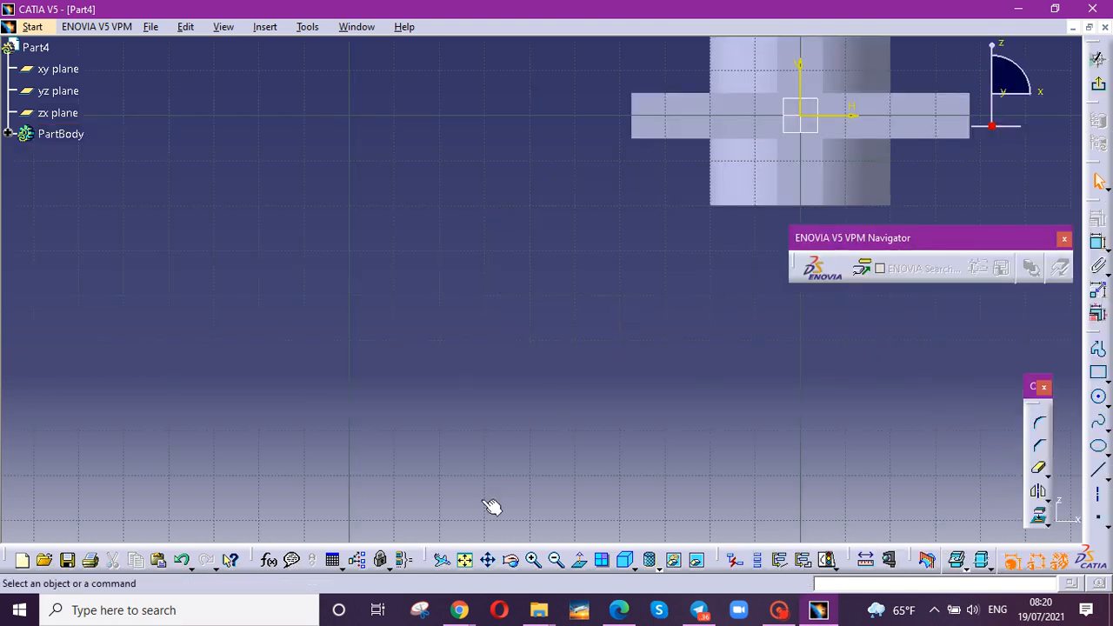
{"action": "left_click", "coordinate": [465, 562]}
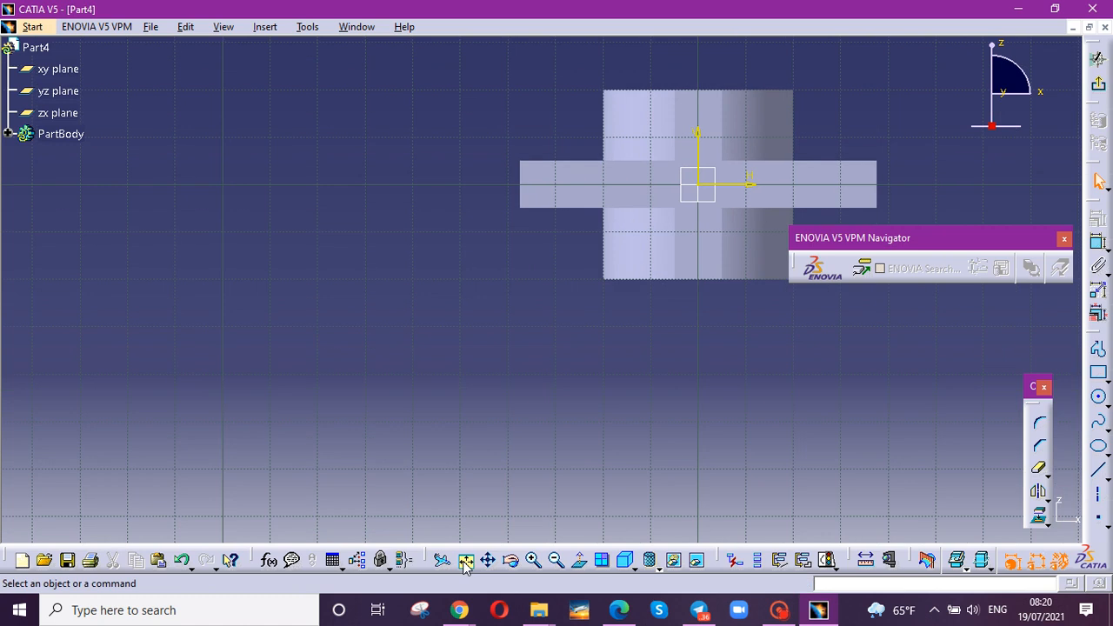
{"action": "left_click", "coordinate": [465, 562]}
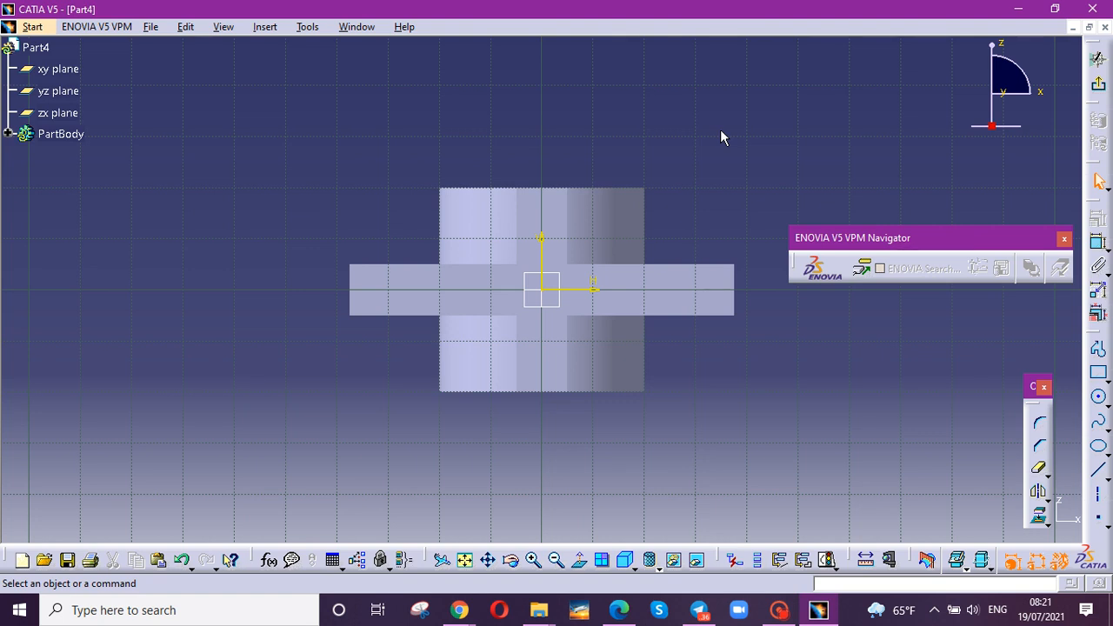
{"action": "left_click", "coordinate": [1099, 87]}
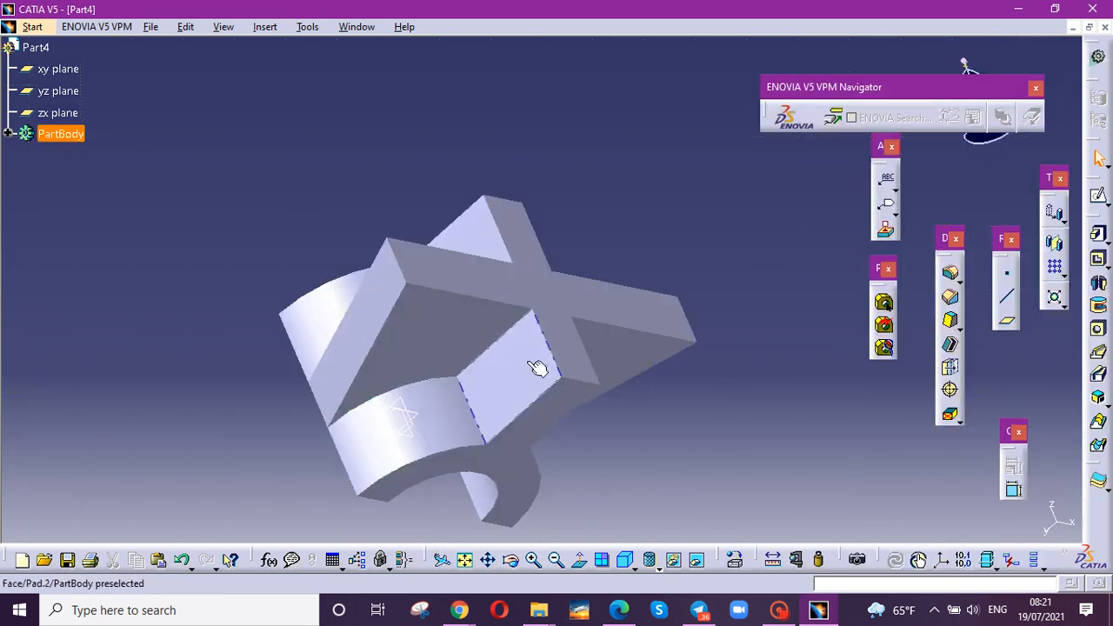
Step: Undo the side-web pad and extrude the web profiles again with a length of 4 mm and mirrored extent
{"action": "key", "text": "ctrl+z"}
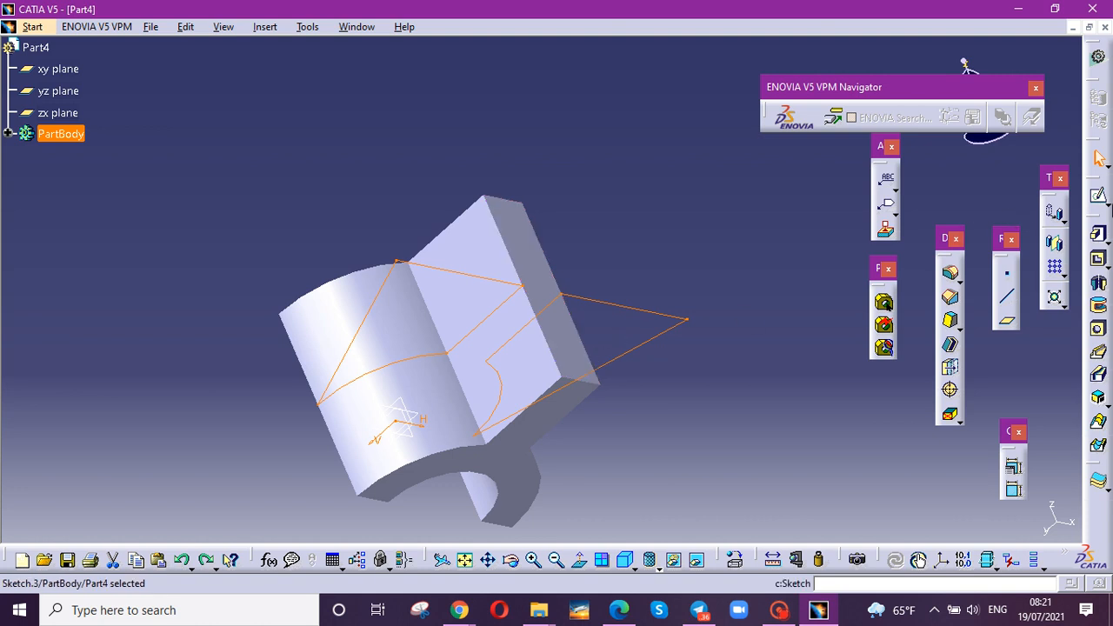
{"action": "left_click", "coordinate": [1101, 235]}
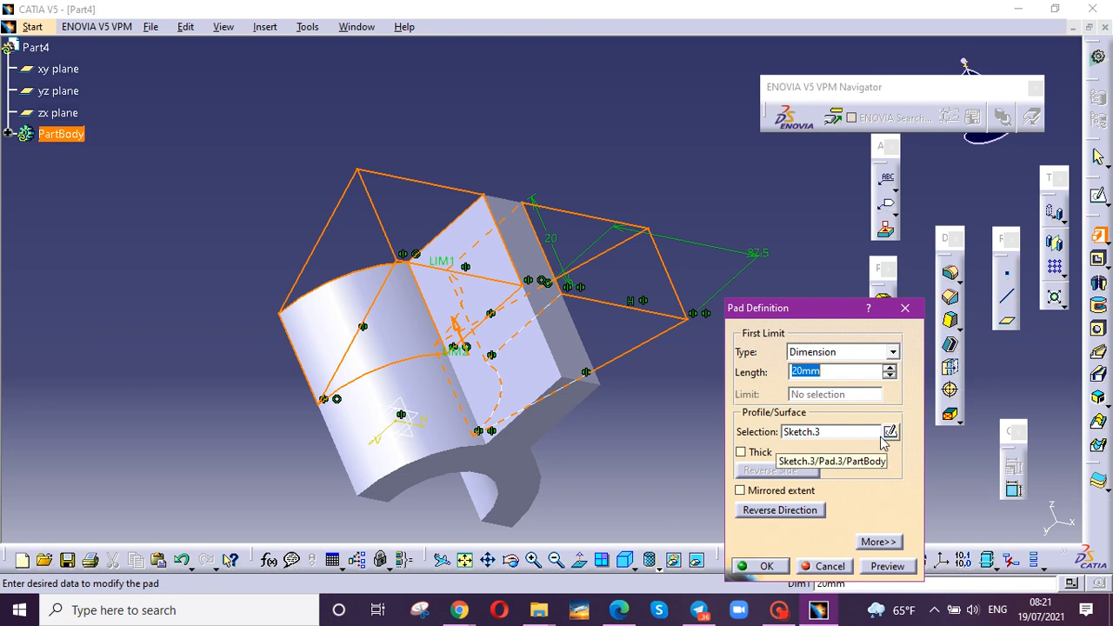
{"action": "type", "text": "4"}
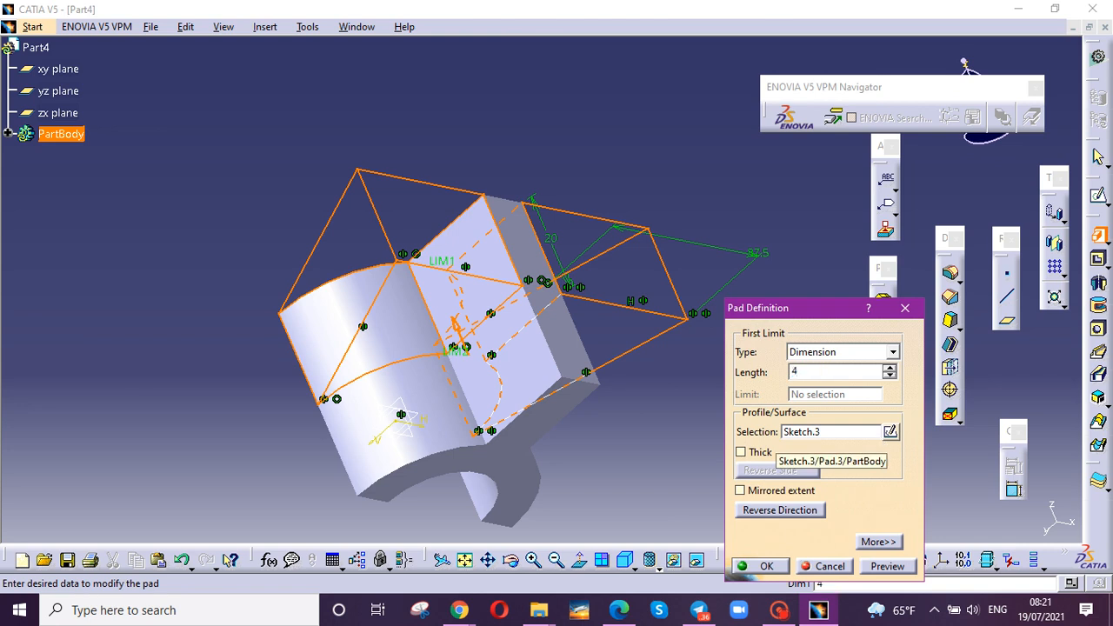
{"action": "left_click", "coordinate": [741, 490]}
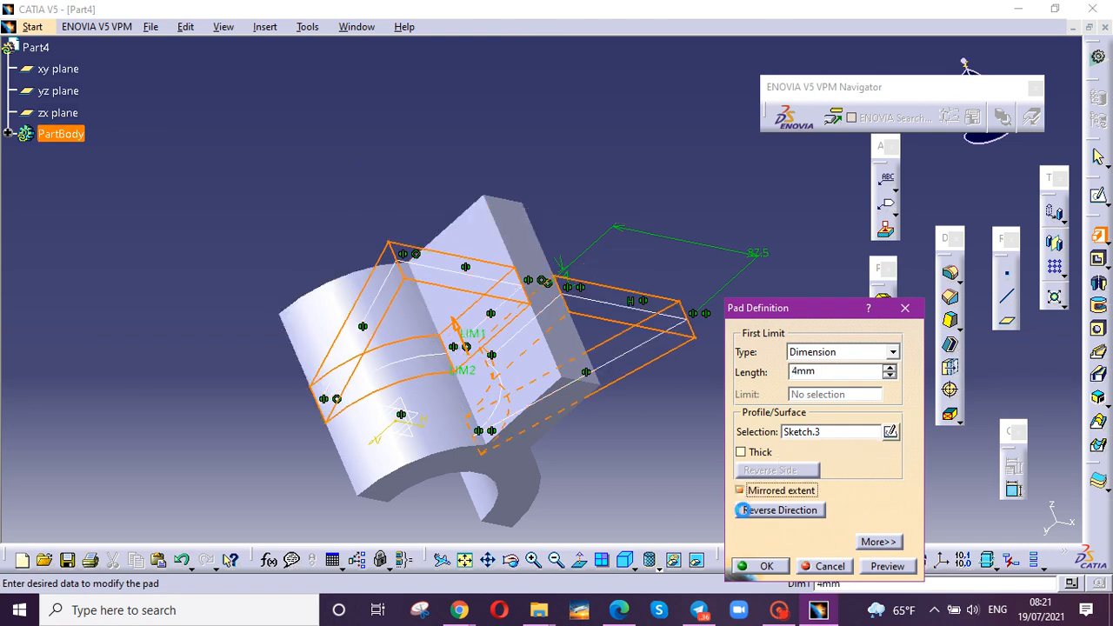
{"action": "left_click", "coordinate": [764, 567]}
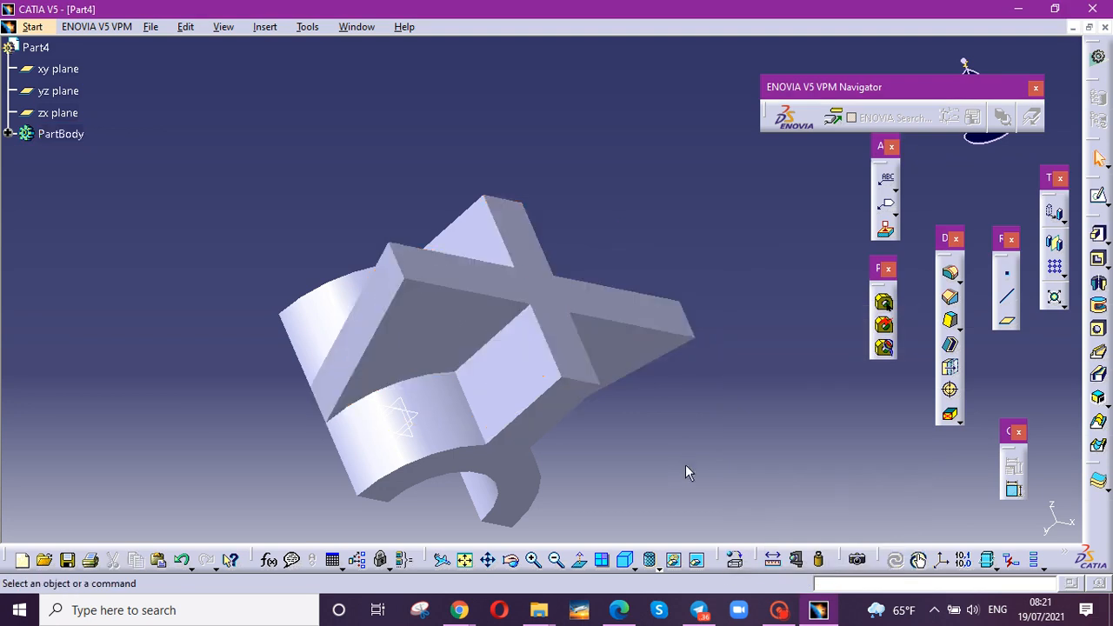
Step: Start a sketch on the bracket's cross-shaped underside face, with the view normal to it and the floating toolbar moved clear
{"action": "left_click", "coordinate": [513, 561]}
{"action": "left_click_drag", "start_coordinate": [429, 362], "coordinate": [322, 289]}
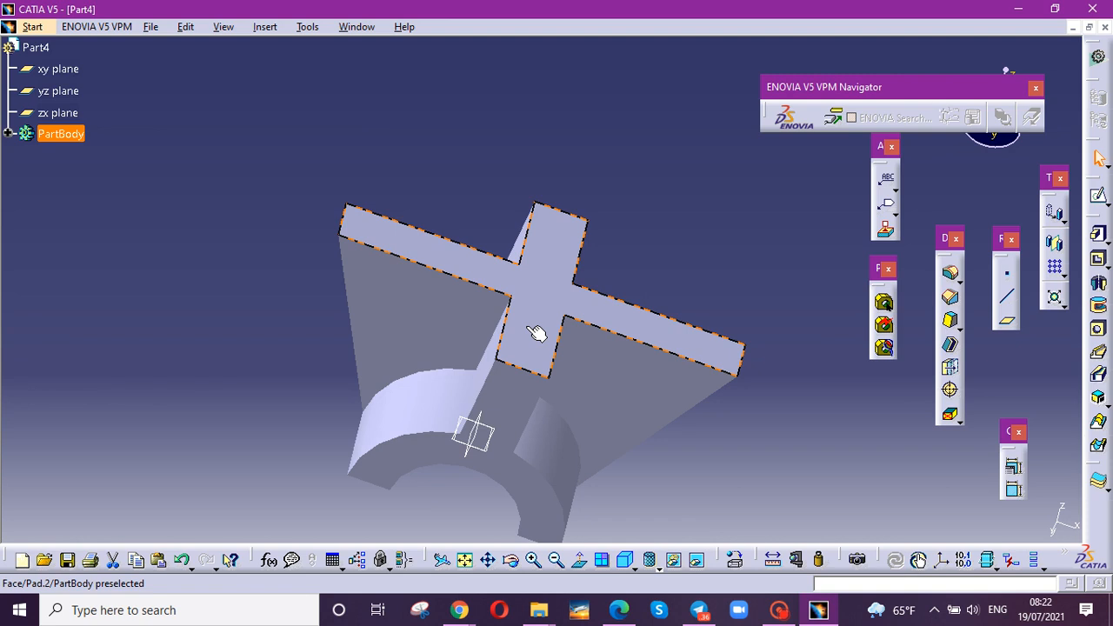
{"action": "left_click", "coordinate": [601, 304]}
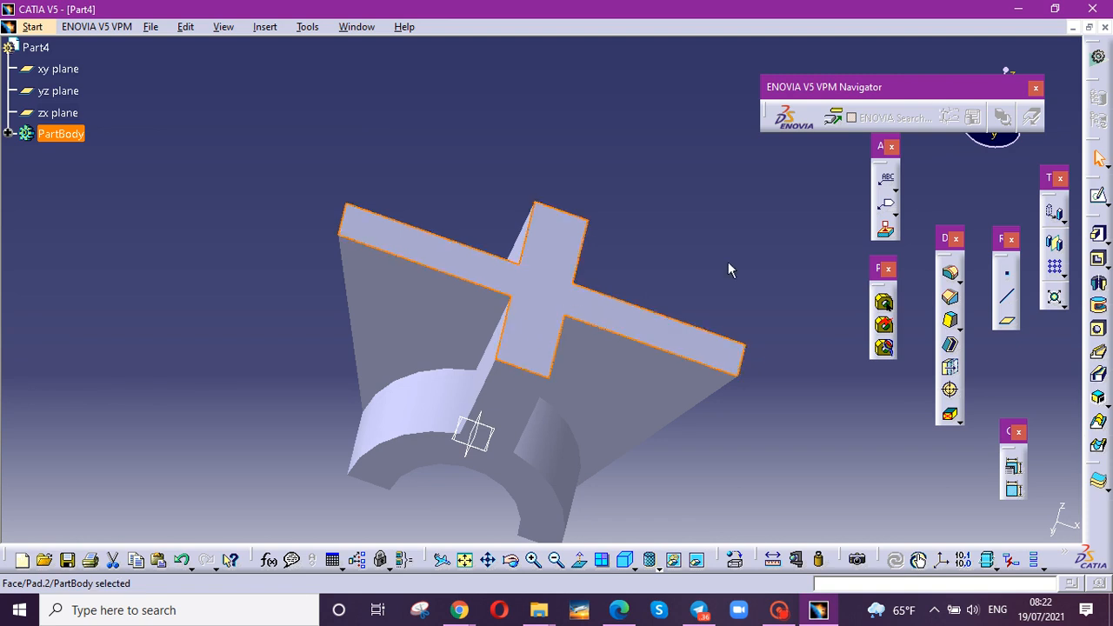
{"action": "left_click", "coordinate": [1101, 198]}
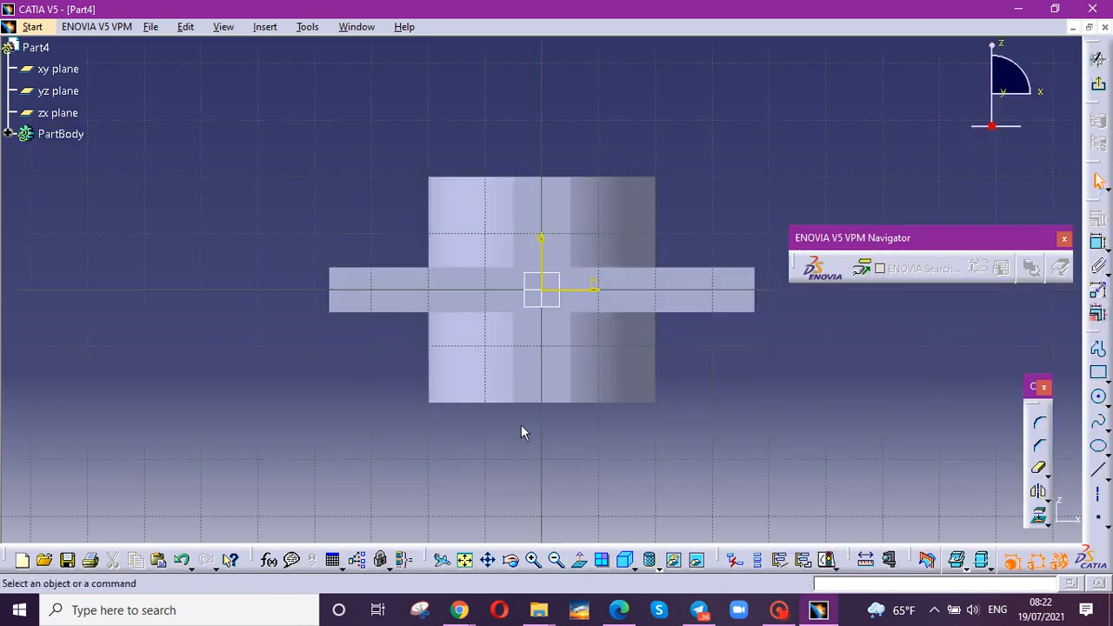
{"action": "left_click", "coordinate": [510, 559]}
{"action": "left_click_drag", "start_coordinate": [509, 464], "coordinate": [535, 399]}
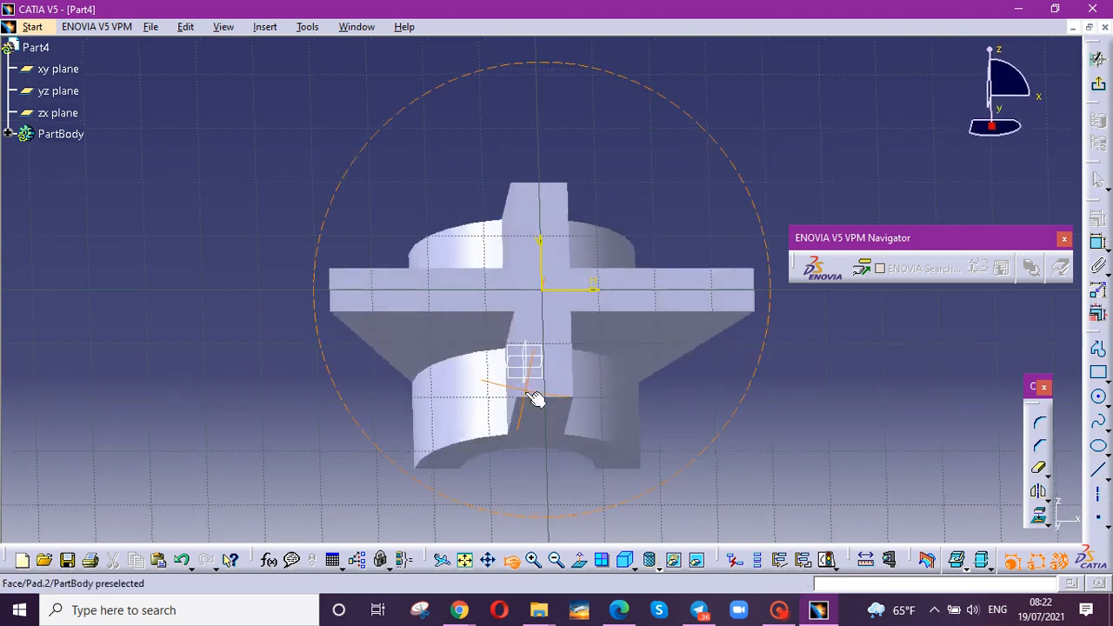
{"action": "left_click", "coordinate": [580, 562]}
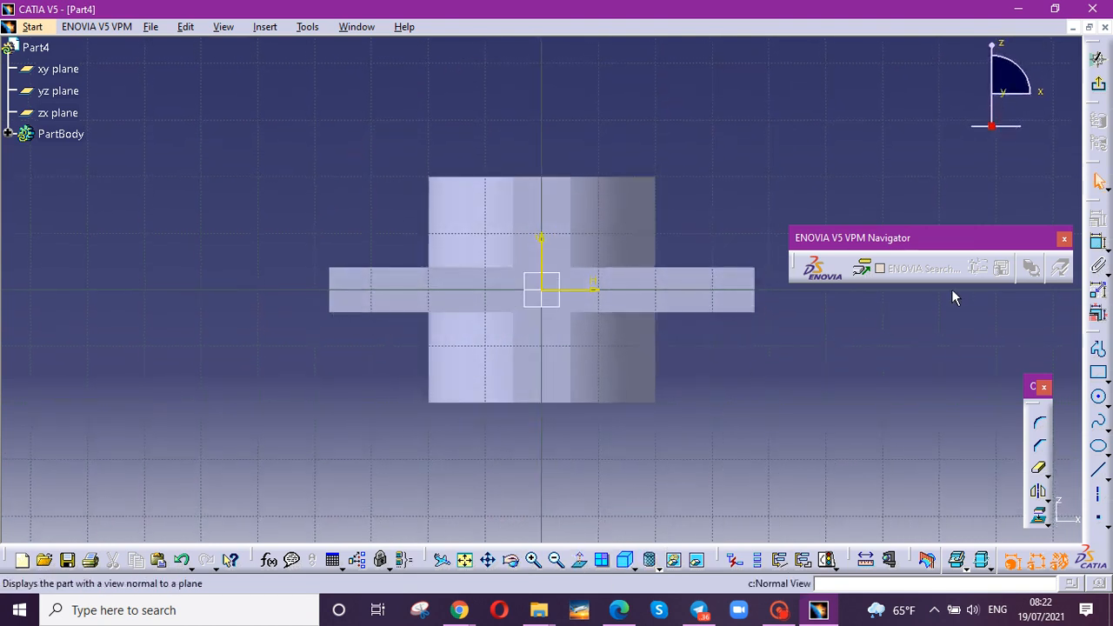
{"action": "left_click_drag", "start_coordinate": [895, 238], "coordinate": [892, 48]}
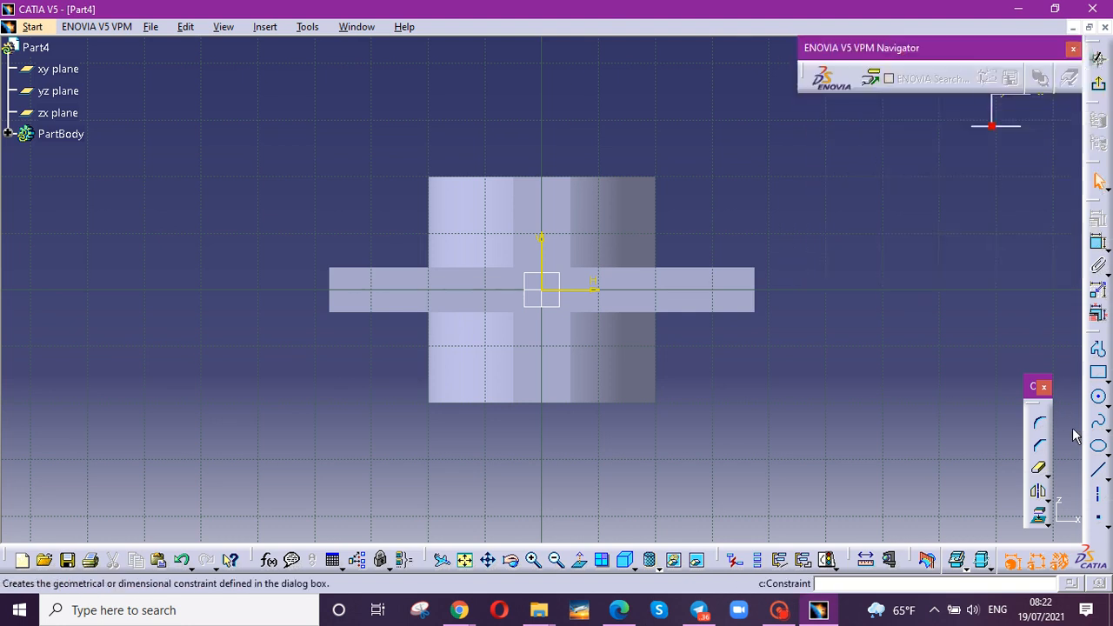
Step: Draw a vertical line about 30 mm long upward from the horizontal axis, about 50 mm to the right of the origin
{"action": "left_click", "coordinate": [1100, 472]}
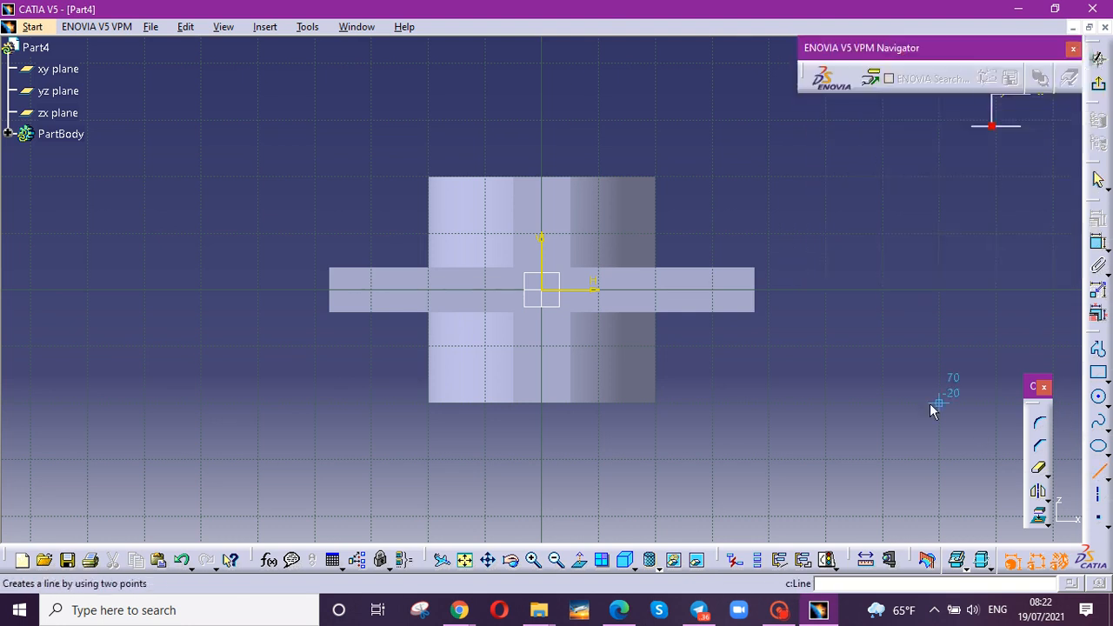
{"action": "left_click", "coordinate": [825, 291]}
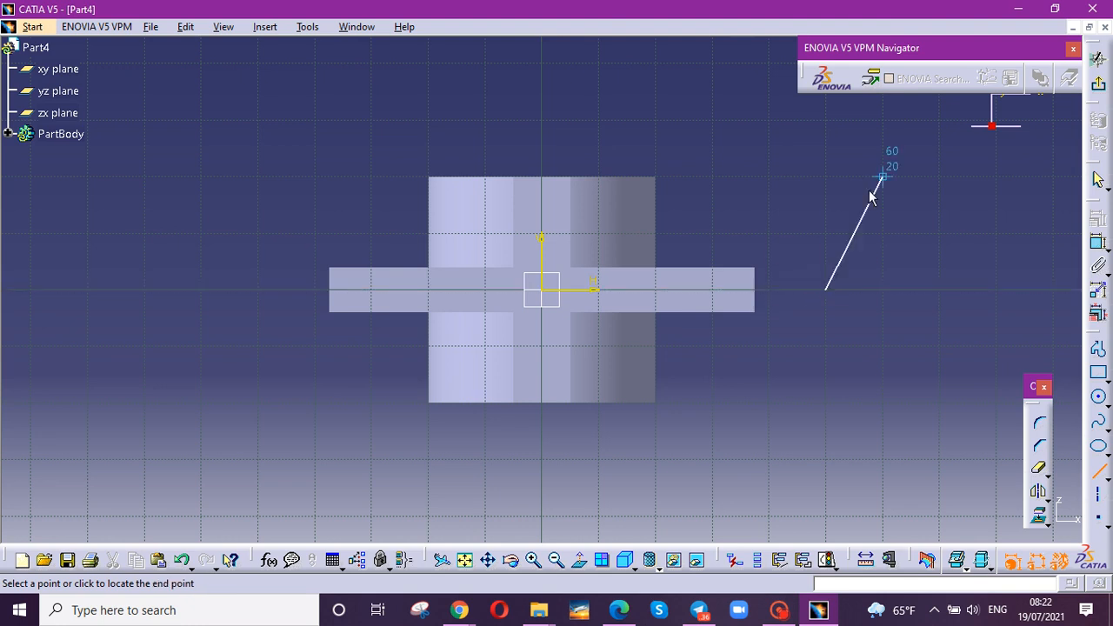
{"action": "left_click", "coordinate": [800, 132]}
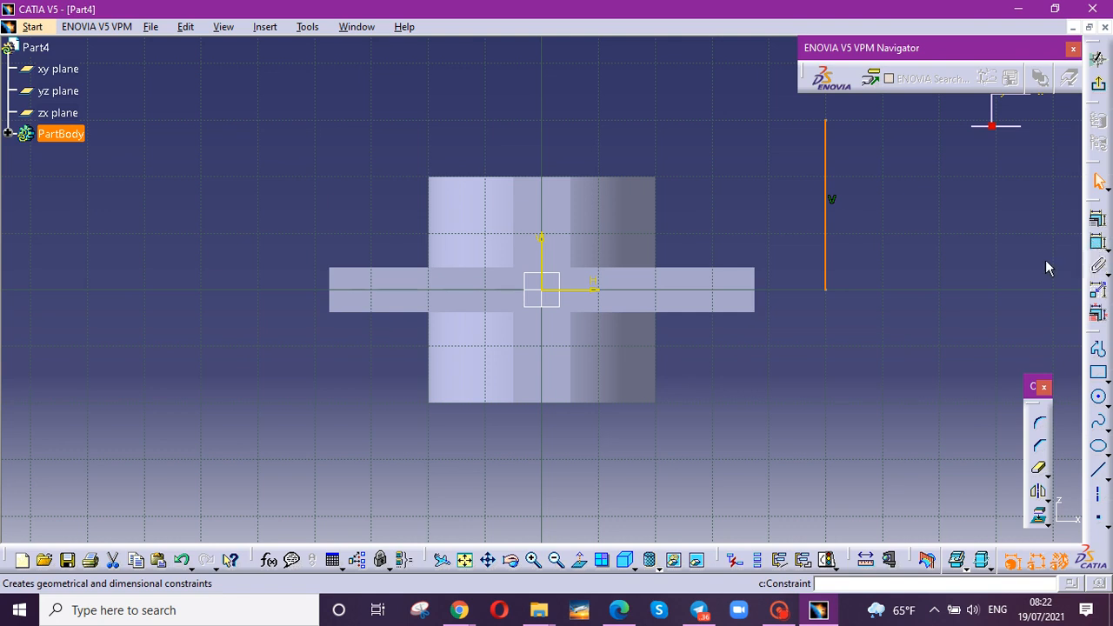
Step: Constrain the distance between the vertical line and the vertical axis to 75/2 mm
{"action": "left_click", "coordinate": [1098, 244]}
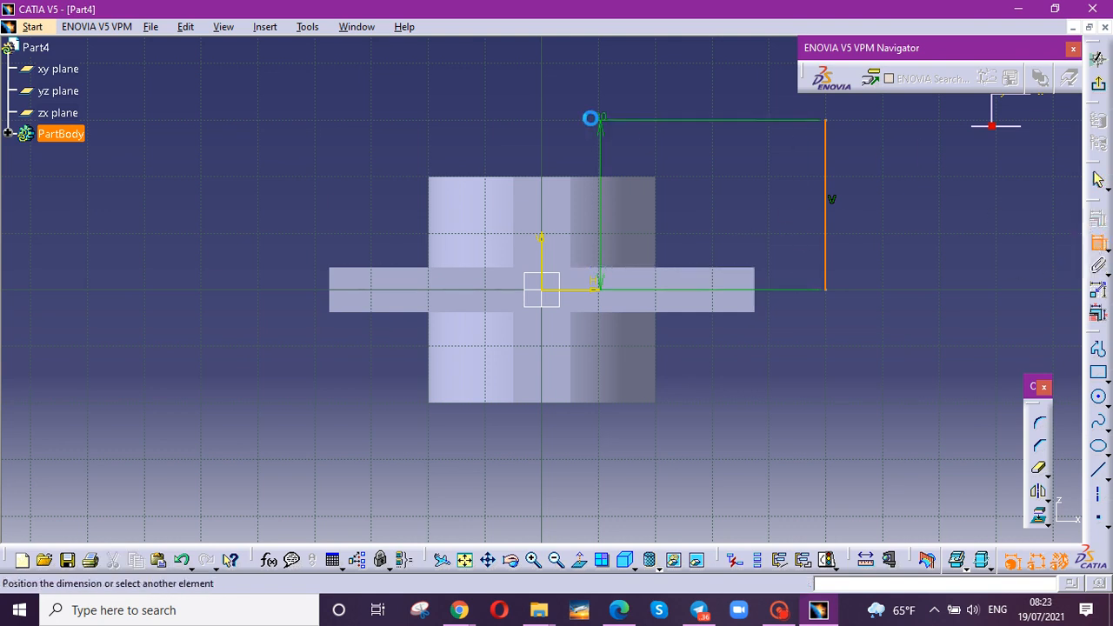
{"action": "left_click", "coordinate": [548, 239]}
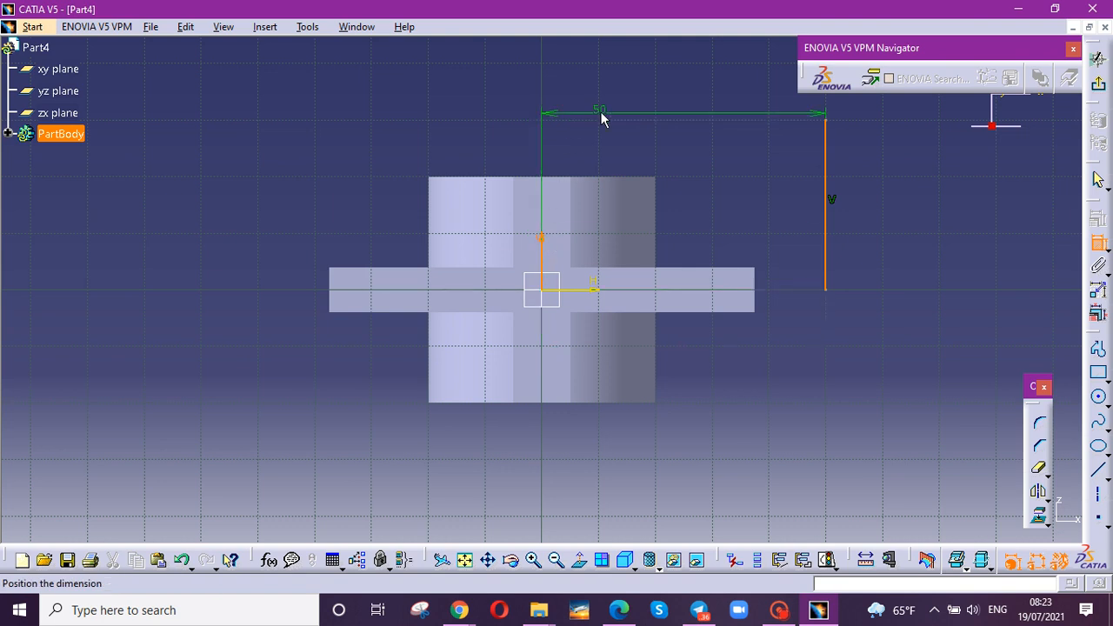
{"action": "left_click", "coordinate": [603, 112]}
{"action": "double_click", "coordinate": [603, 112]}
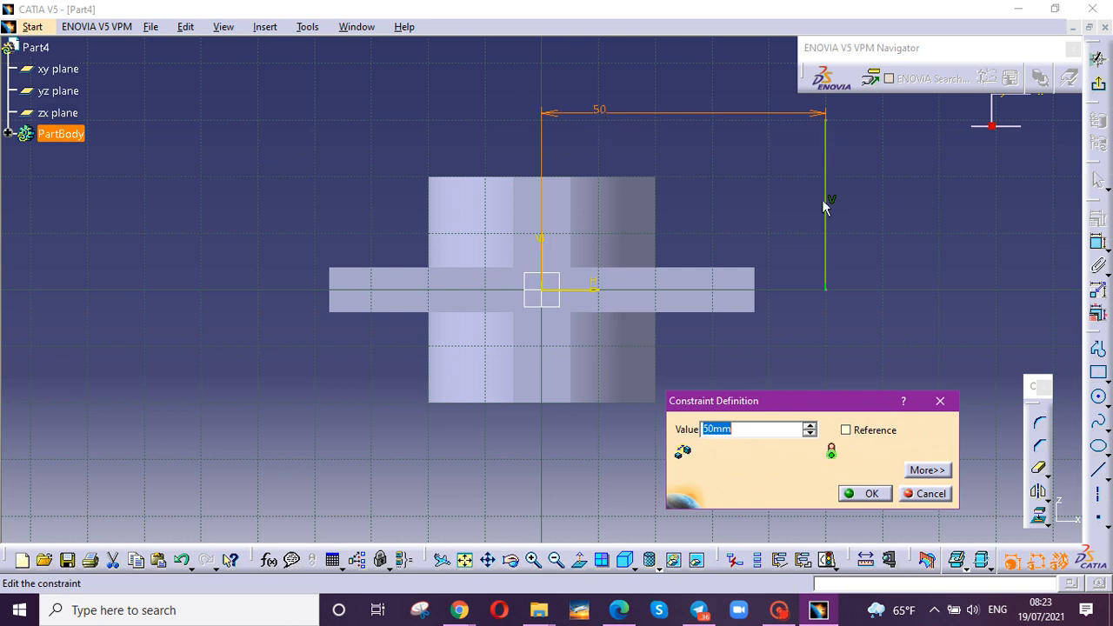
{"action": "left_click", "coordinate": [835, 231]}
{"action": "type", "text": "75/2"}
{"action": "key", "text": "Return"}
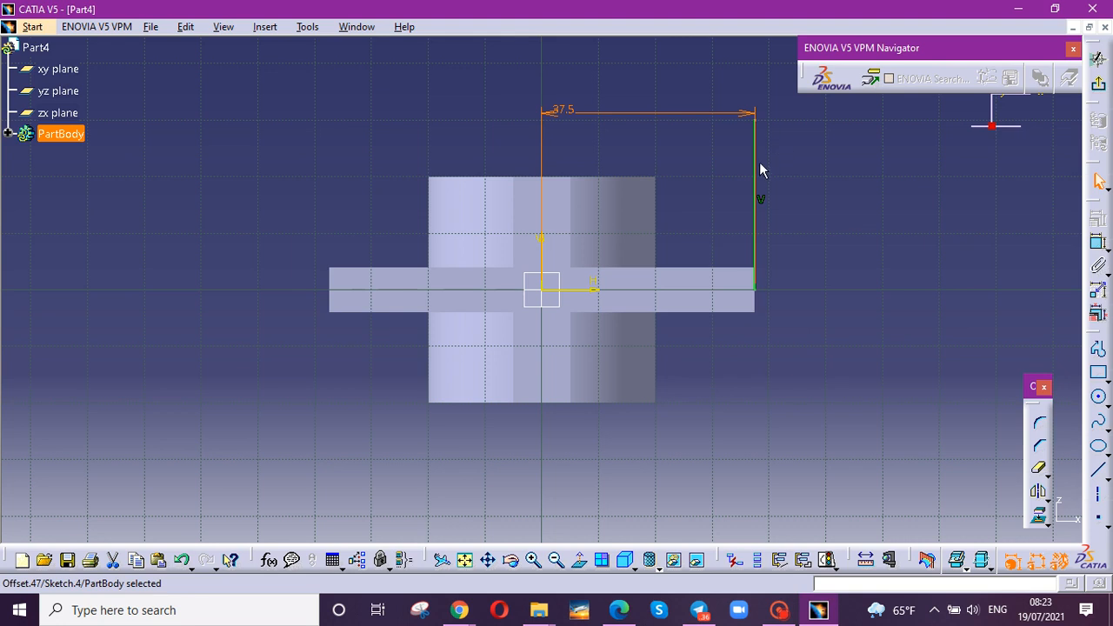
Step: Dimension the vertical line's length and set it to 26 mm
{"action": "left_click", "coordinate": [757, 184]}
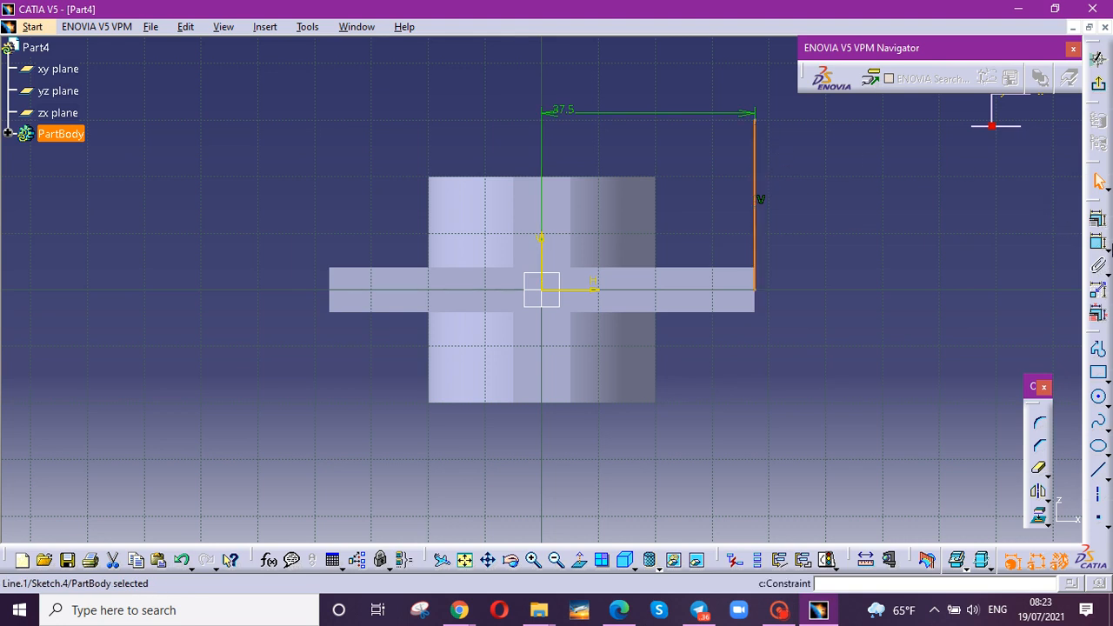
{"action": "left_click", "coordinate": [1096, 243]}
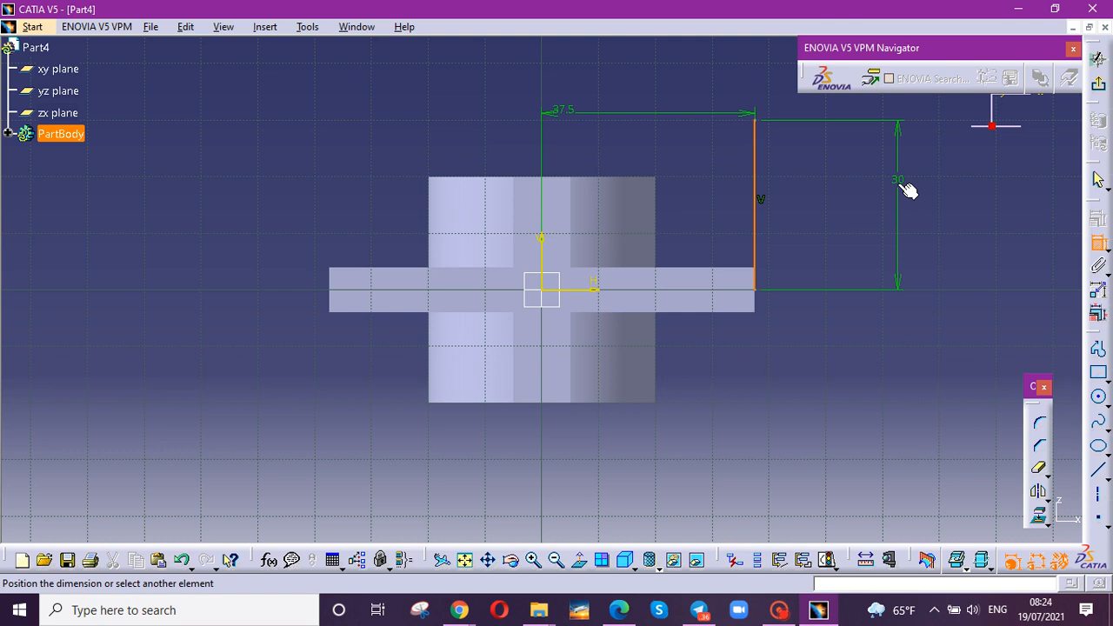
{"action": "left_click", "coordinate": [902, 194]}
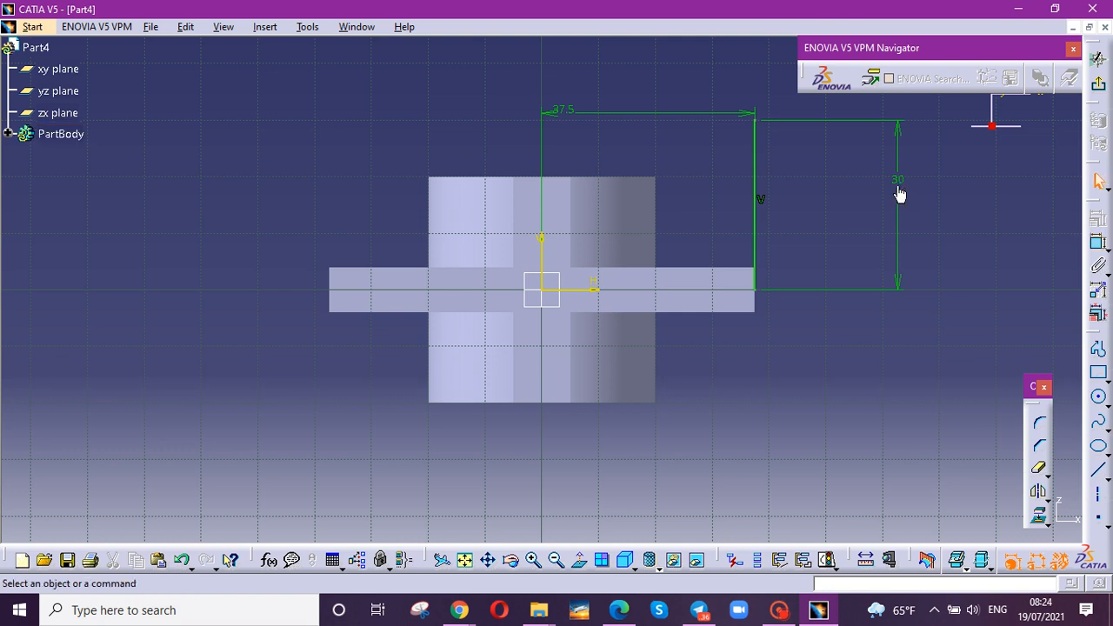
{"action": "double_click", "coordinate": [903, 178]}
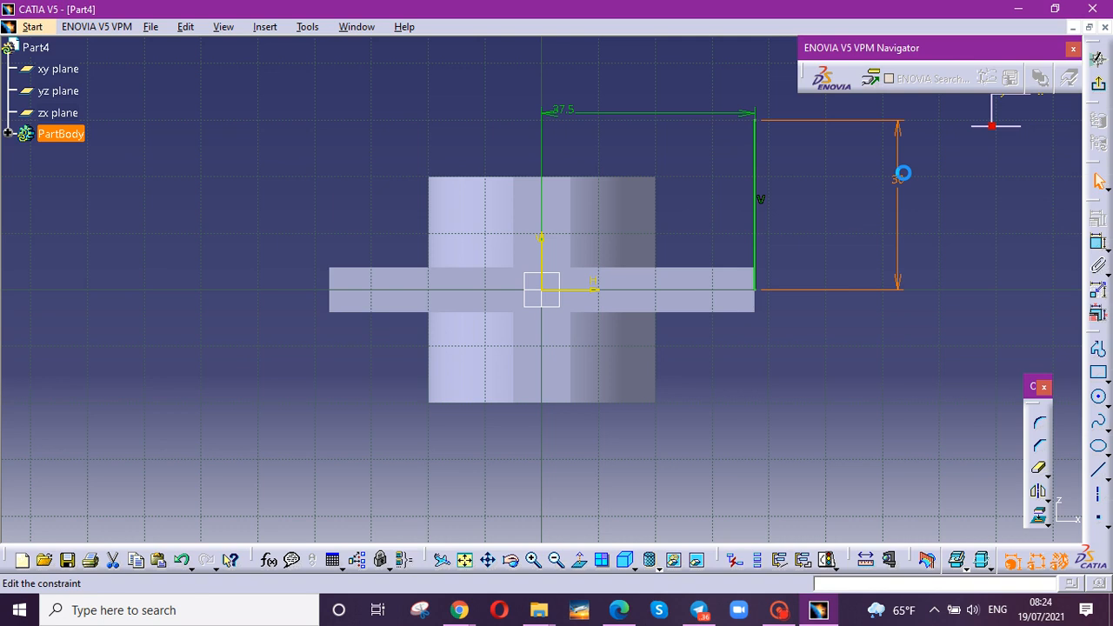
{"action": "type", "text": "2"}
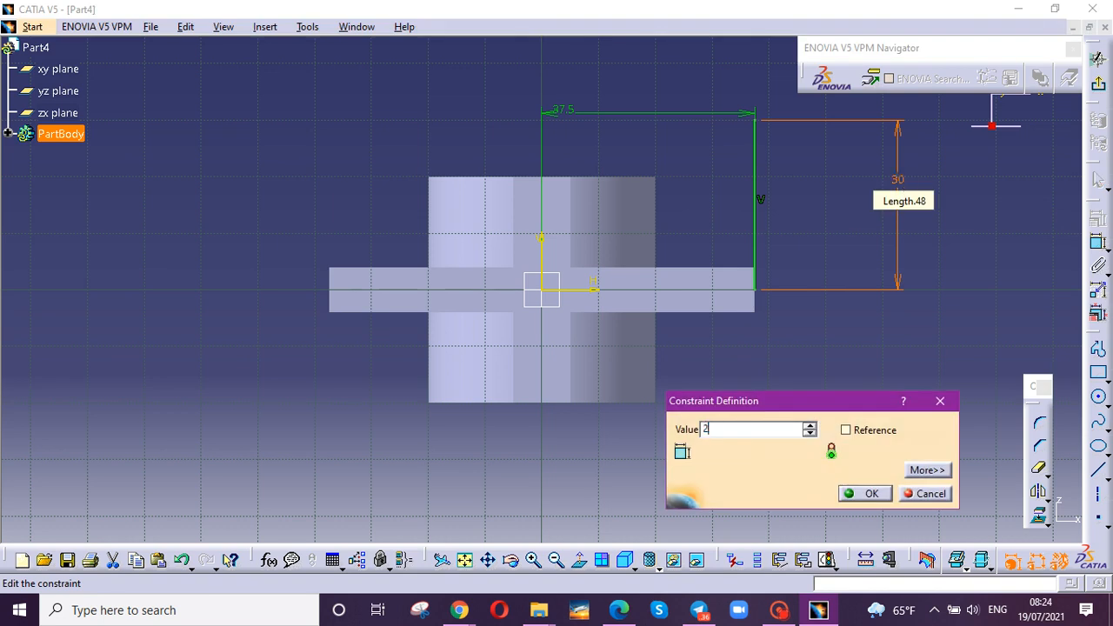
{"action": "type", "text": "6"}
{"action": "key", "text": "Return"}
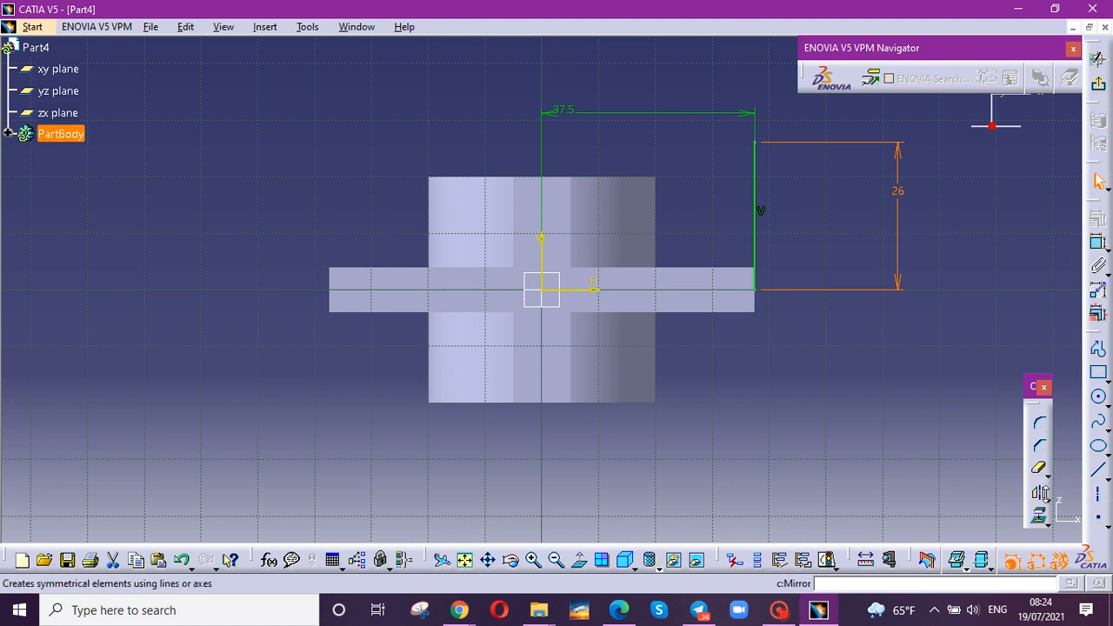
Step: Mirror the vertical line about the horizontal axis
{"action": "left_click", "coordinate": [1040, 493]}
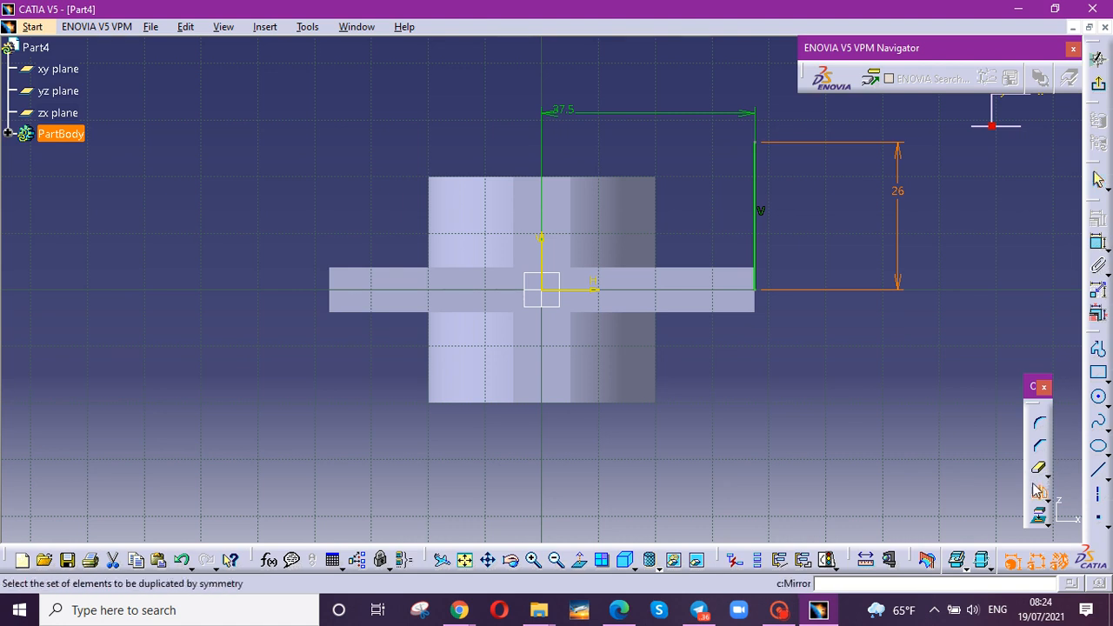
{"action": "left_click", "coordinate": [755, 231]}
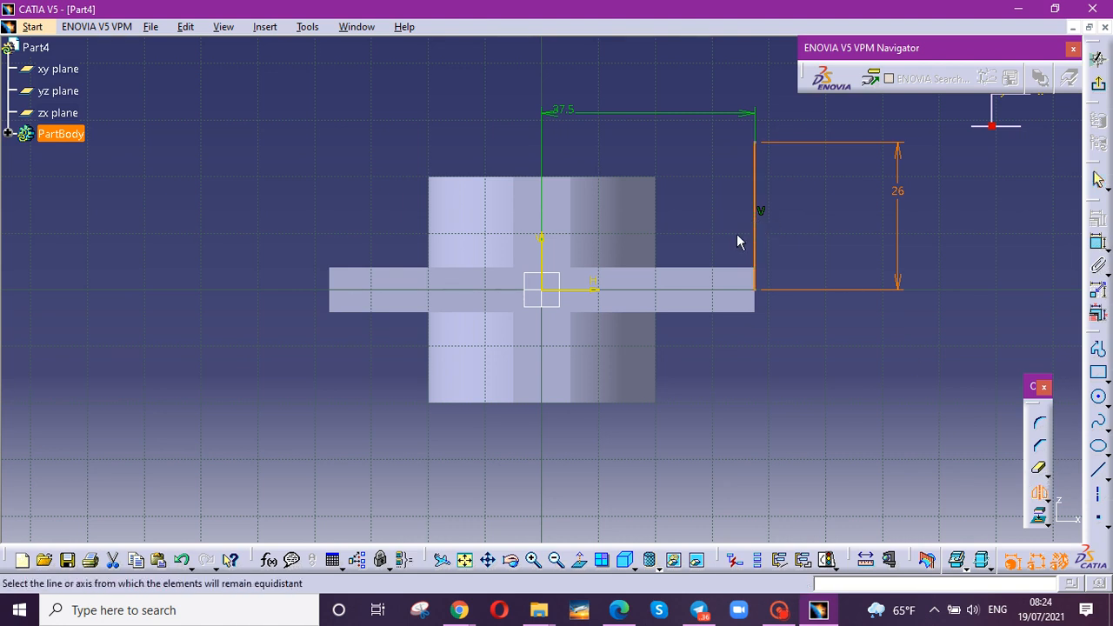
{"action": "left_click", "coordinate": [598, 290]}
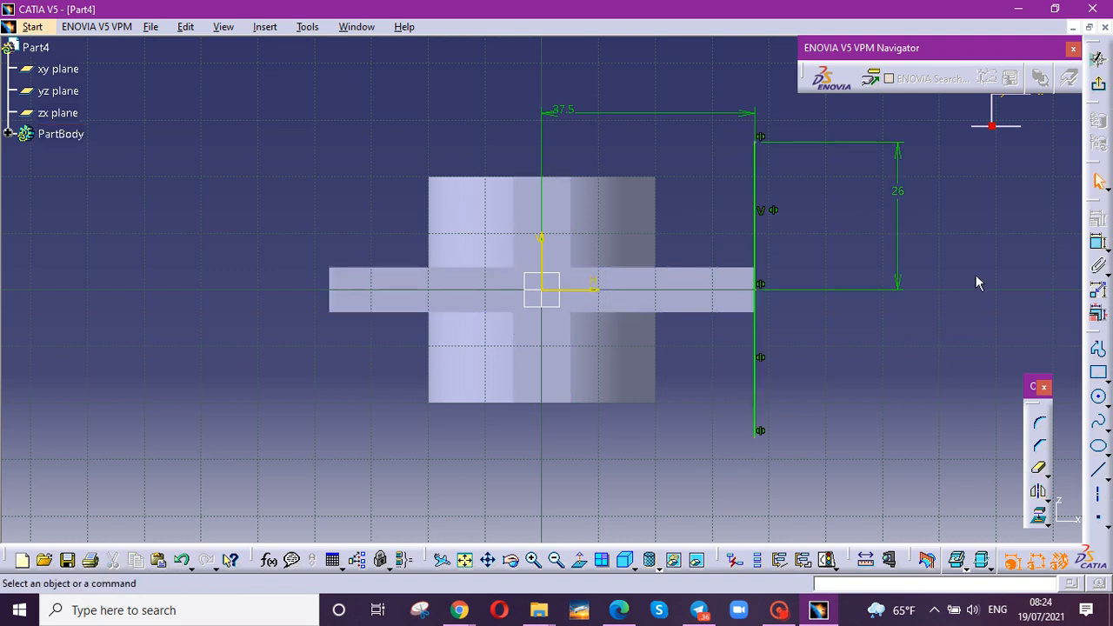
Step: Mirror both vertical sketch lines, above and below the horizontal axis, about the vertical axis
{"action": "left_click", "coordinate": [1039, 493]}
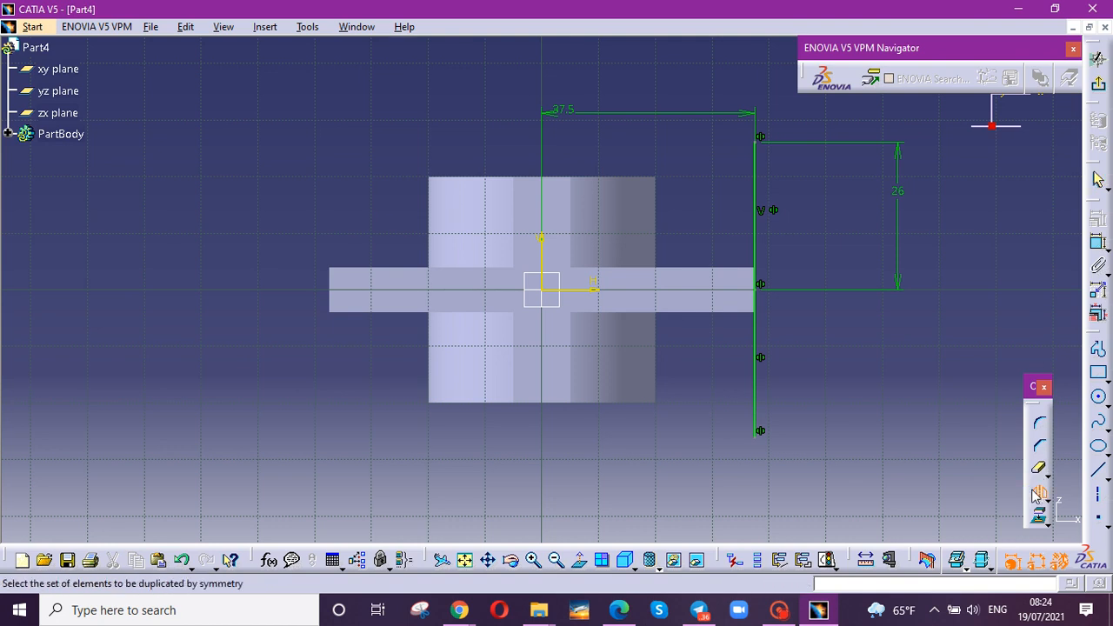
{"action": "left_click", "coordinate": [766, 237]}
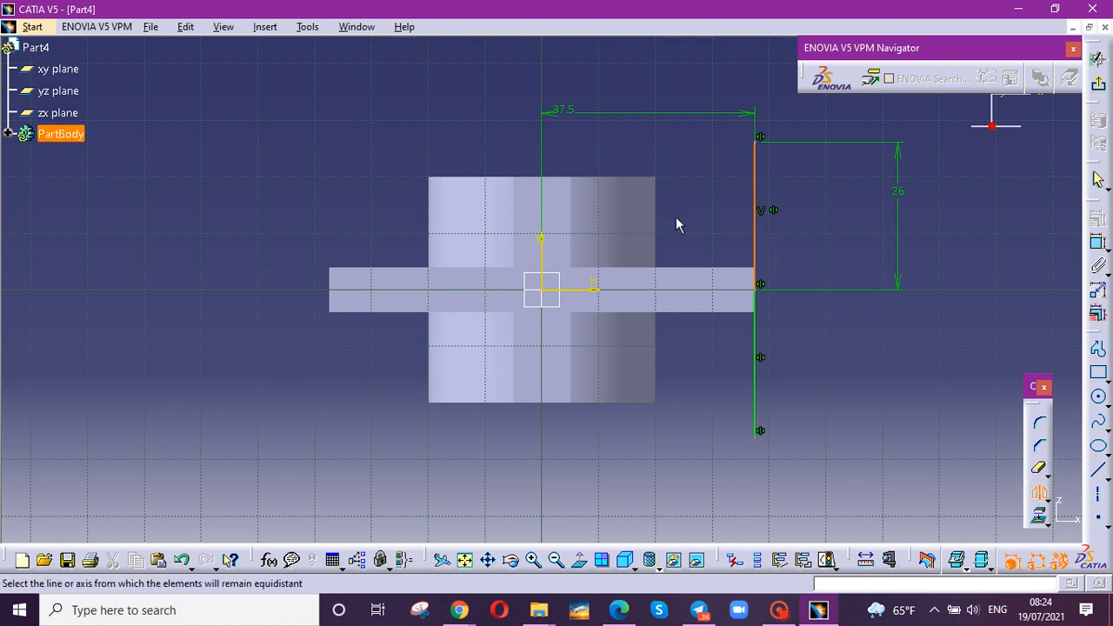
{"action": "left_click", "coordinate": [542, 245]}
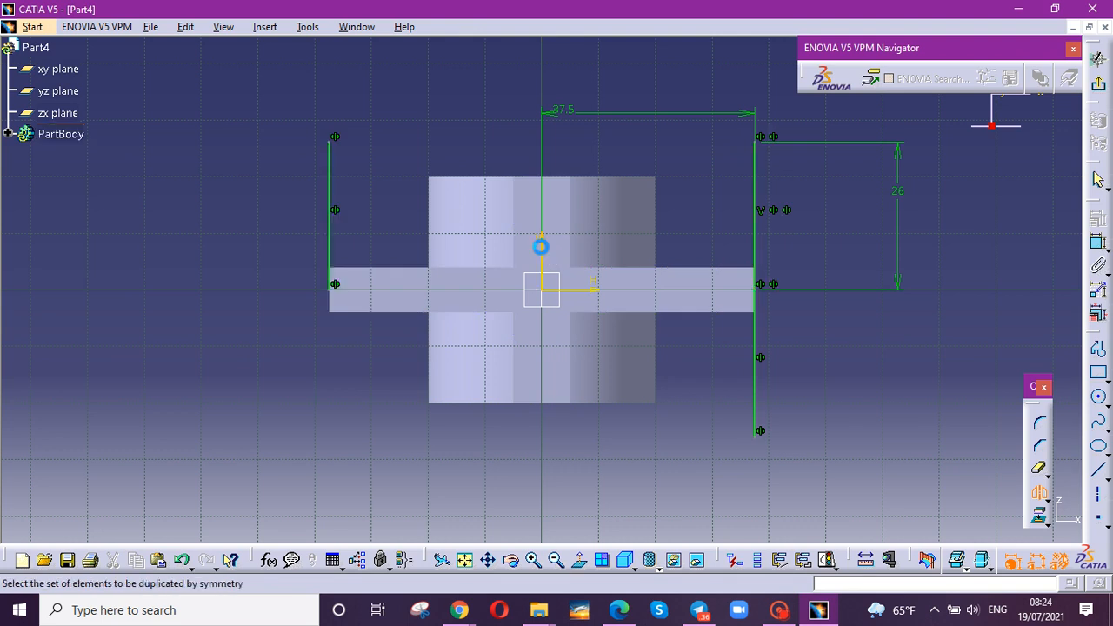
{"action": "left_click", "coordinate": [759, 383]}
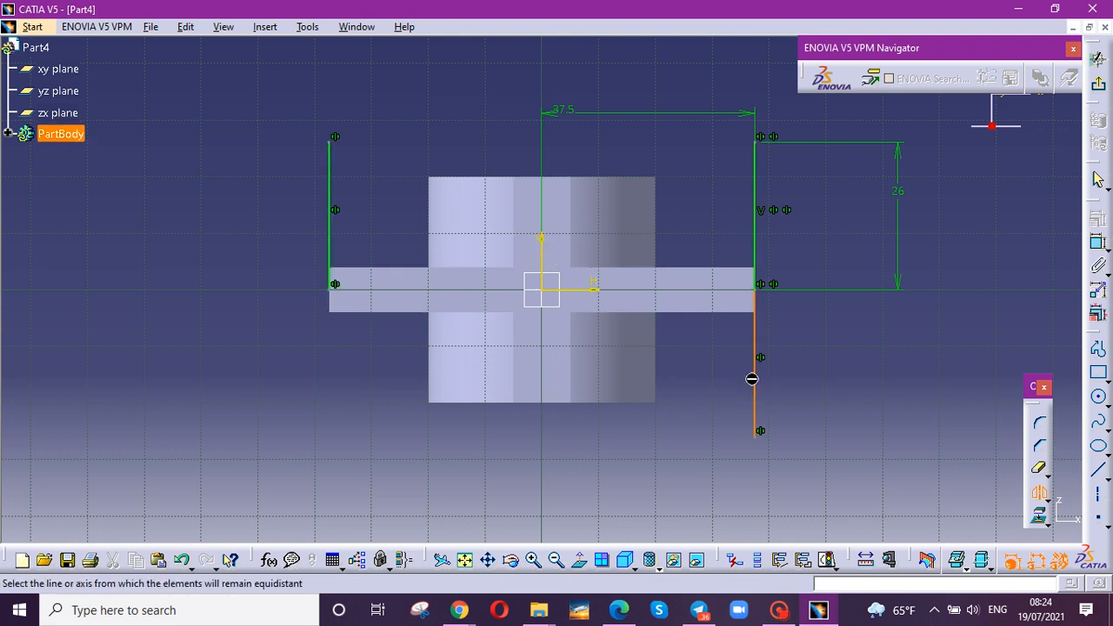
{"action": "left_click", "coordinate": [542, 258]}
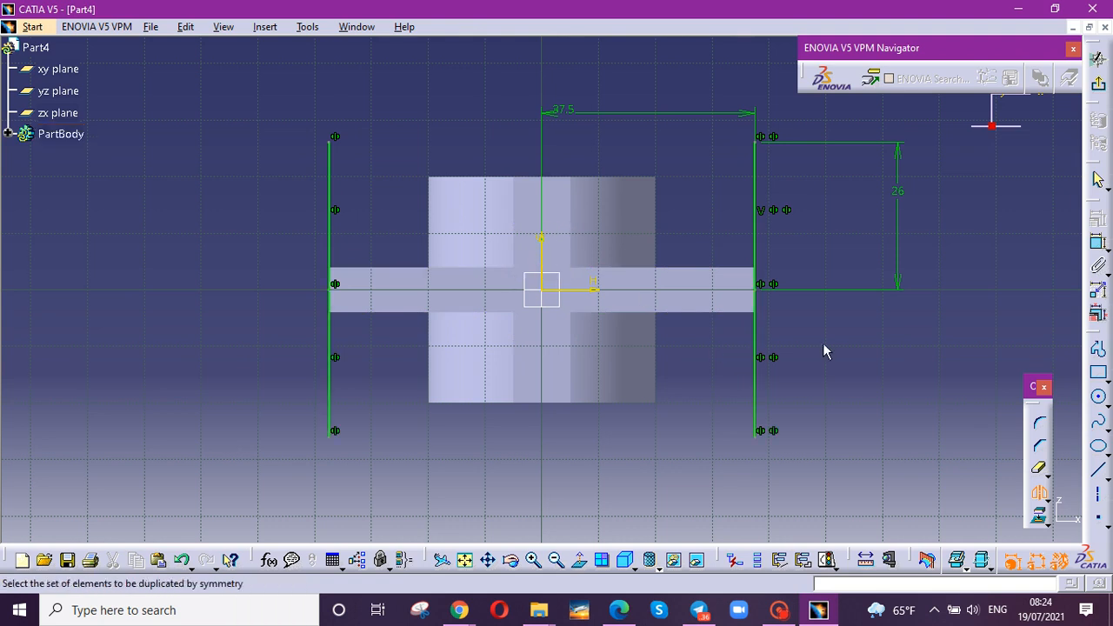
Step: Close the base rectangle with two horizontal lines joining the lower and upper endpoints of the vertical lines
{"action": "left_click", "coordinate": [1097, 468]}
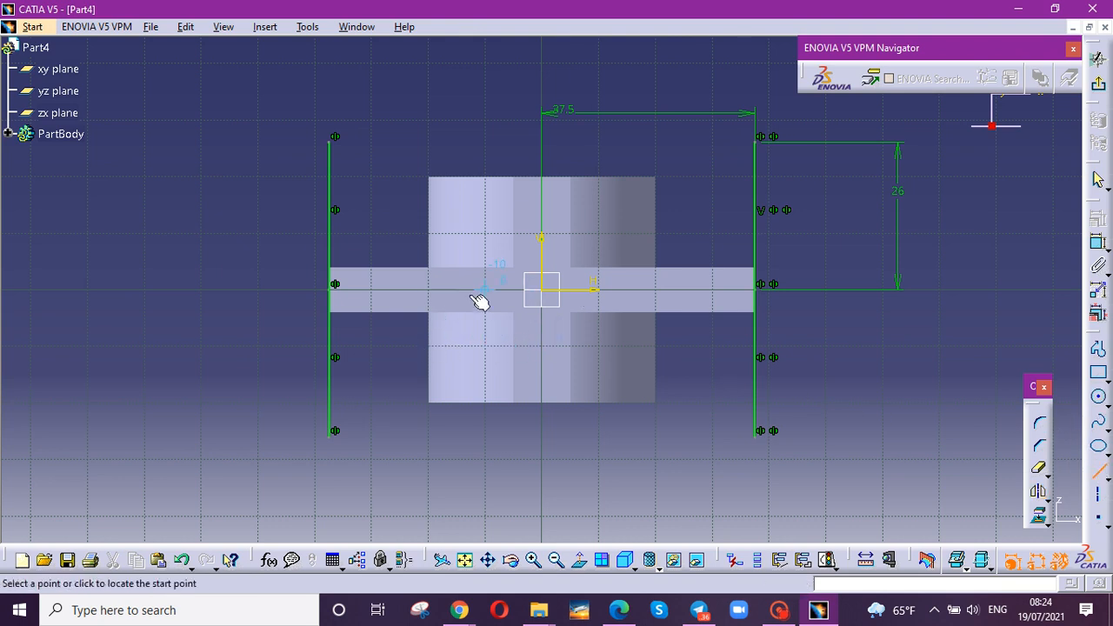
{"action": "left_click", "coordinate": [346, 433]}
{"action": "left_click", "coordinate": [754, 447]}
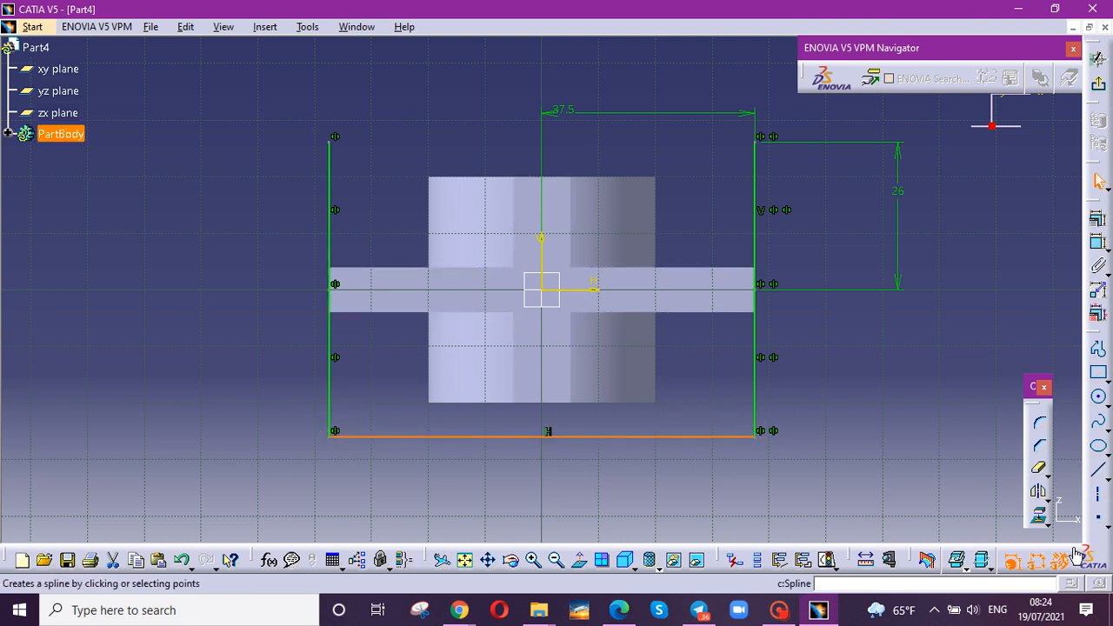
{"action": "left_click", "coordinate": [1099, 474]}
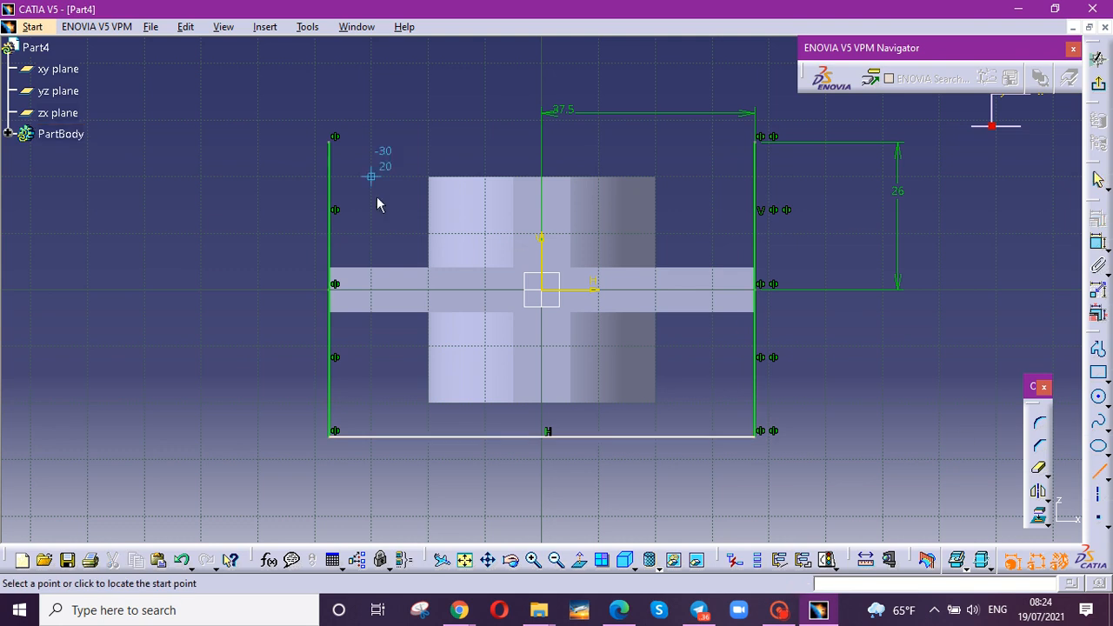
{"action": "left_click", "coordinate": [334, 143]}
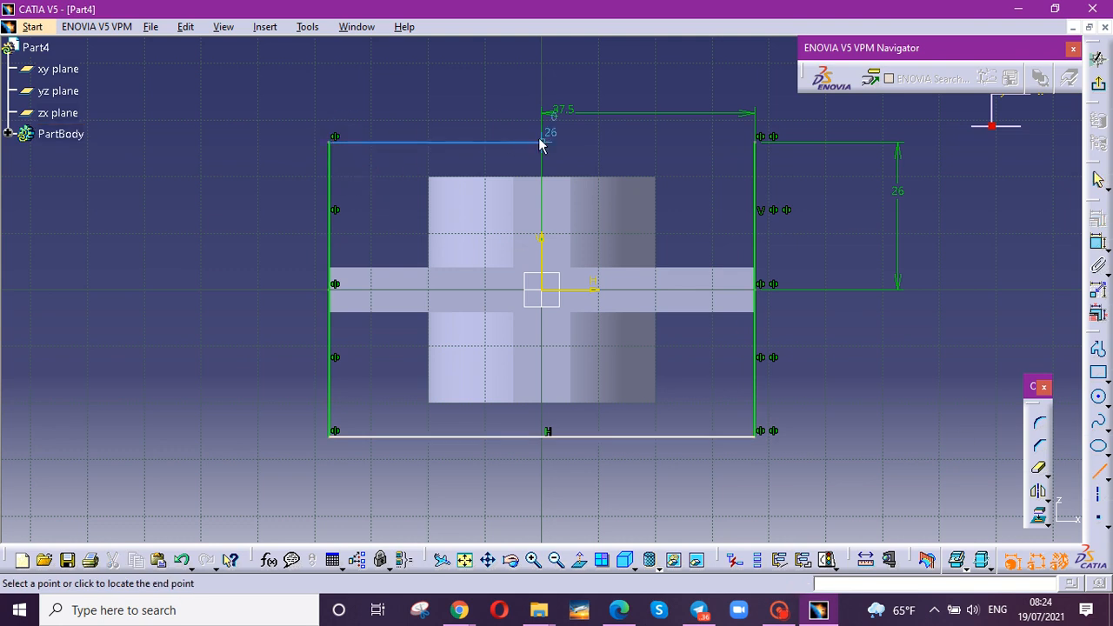
{"action": "left_click", "coordinate": [758, 147]}
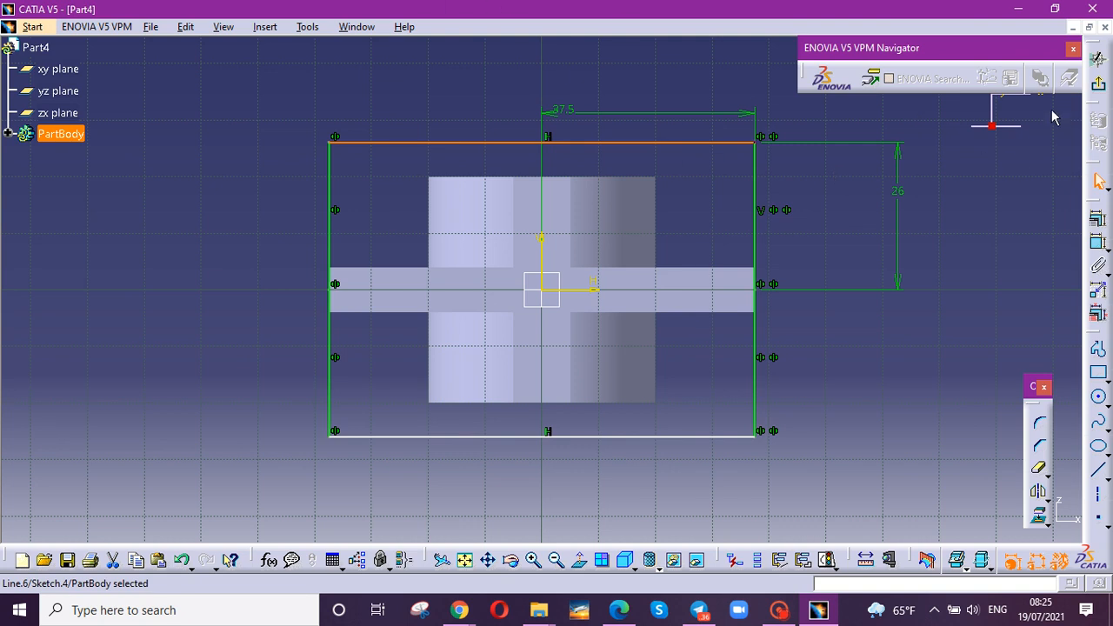
Step: Exit the sketch and pad the rectangular base profile with a length of 8 mm
{"action": "left_click", "coordinate": [1098, 56]}
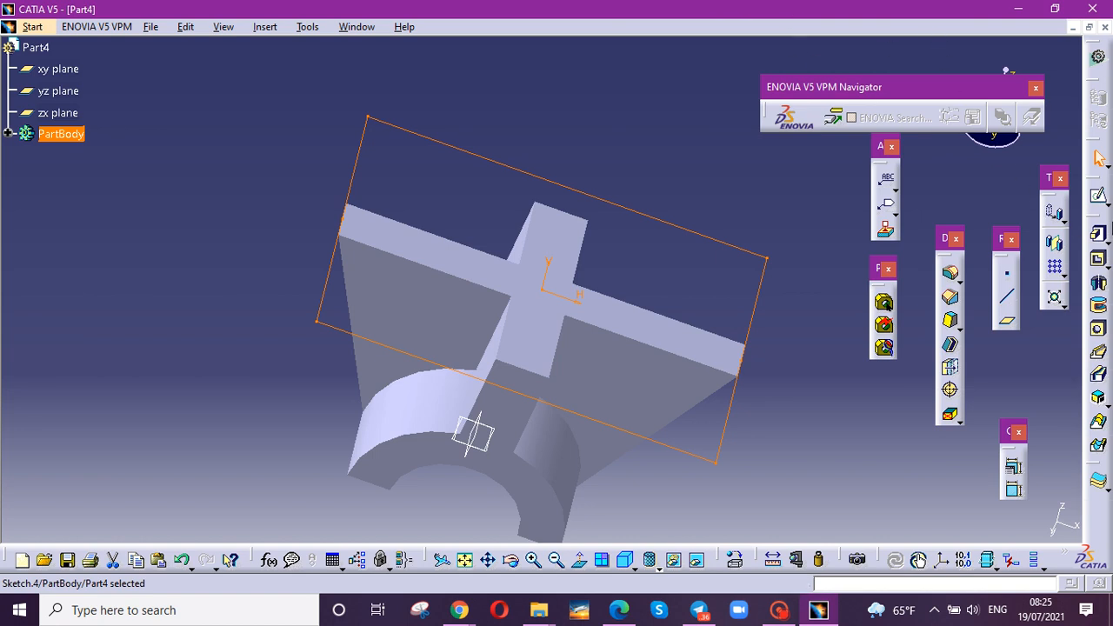
{"action": "left_click", "coordinate": [1097, 234]}
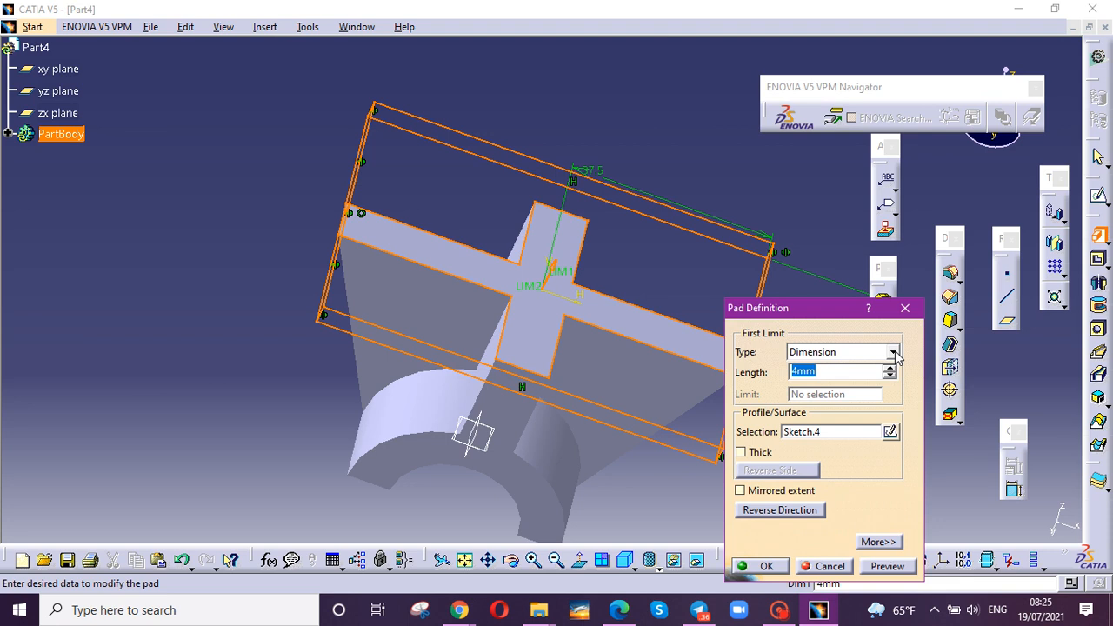
{"action": "type", "text": "8"}
{"action": "left_click", "coordinate": [766, 566]}
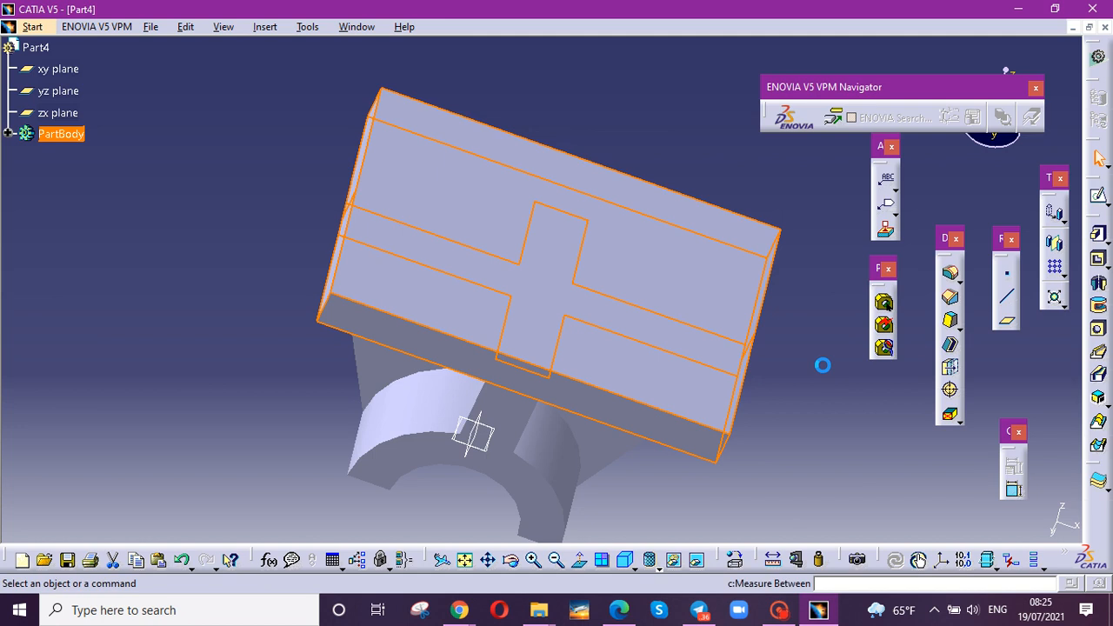
Step: Examine the finished bracket from the half-ring side, with the whole base plate, stem and webs in view
{"action": "left_click", "coordinate": [513, 563]}
{"action": "left_click_drag", "start_coordinate": [372, 325], "coordinate": [664, 387]}
{"action": "left_click_drag", "start_coordinate": [599, 426], "coordinate": [485, 466]}
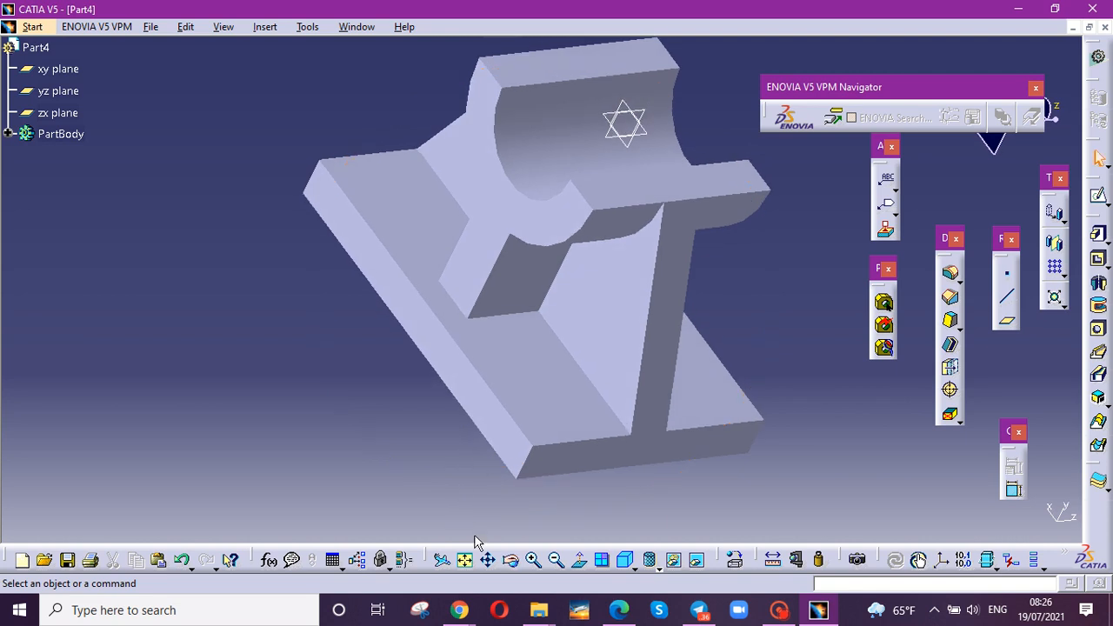
{"action": "left_click", "coordinate": [487, 559]}
{"action": "left_click_drag", "start_coordinate": [497, 277], "coordinate": [482, 317]}
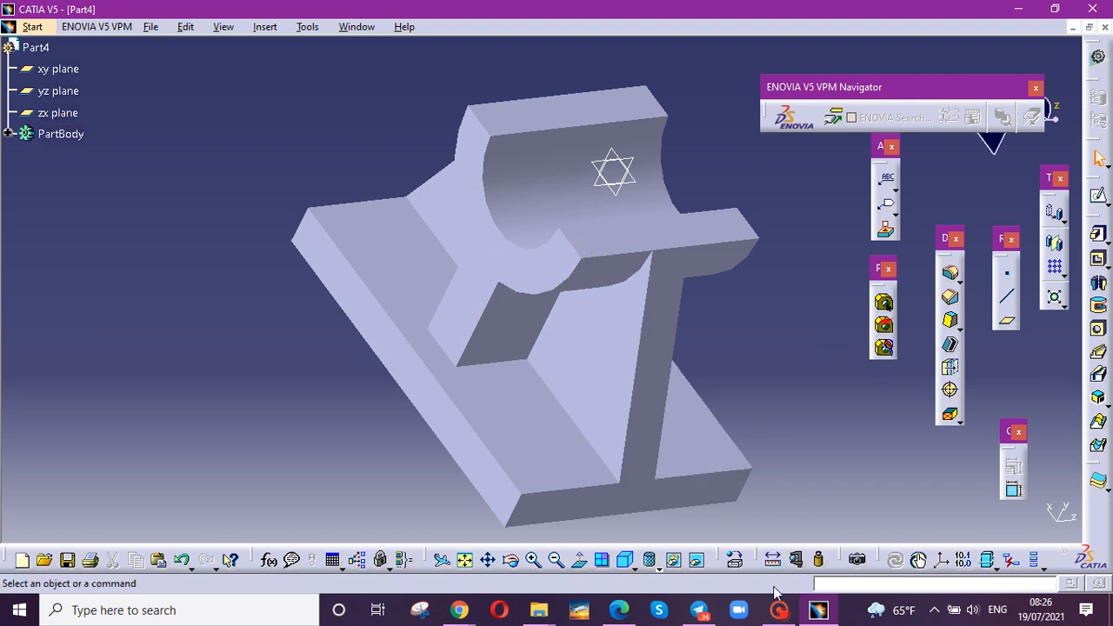
{"action": "left_click", "coordinate": [778, 614]}
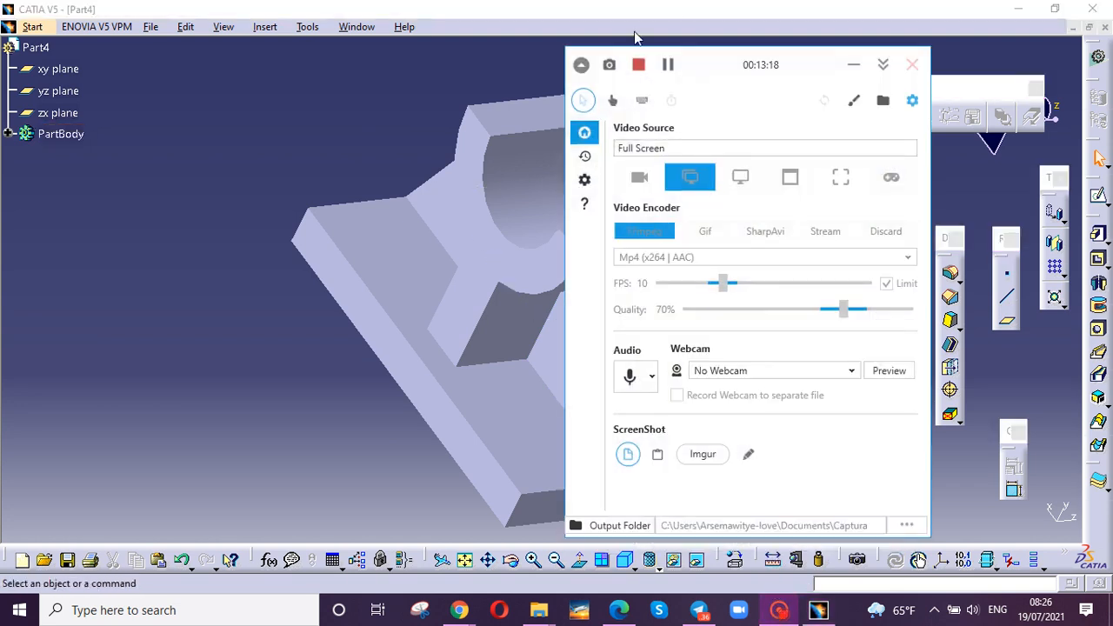